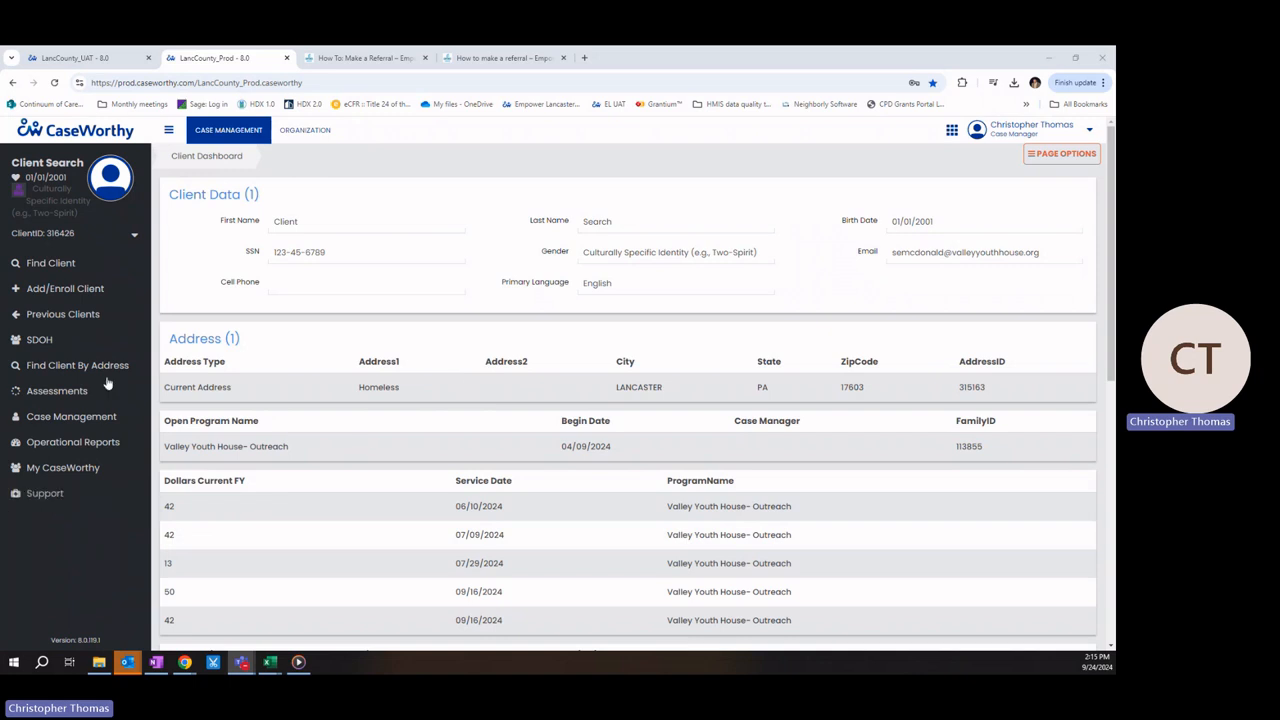
Step: Use Support on the client dashboard to open the Empower Lancaster help center in a new tab
{"action": "left_click", "coordinate": [45, 494]}
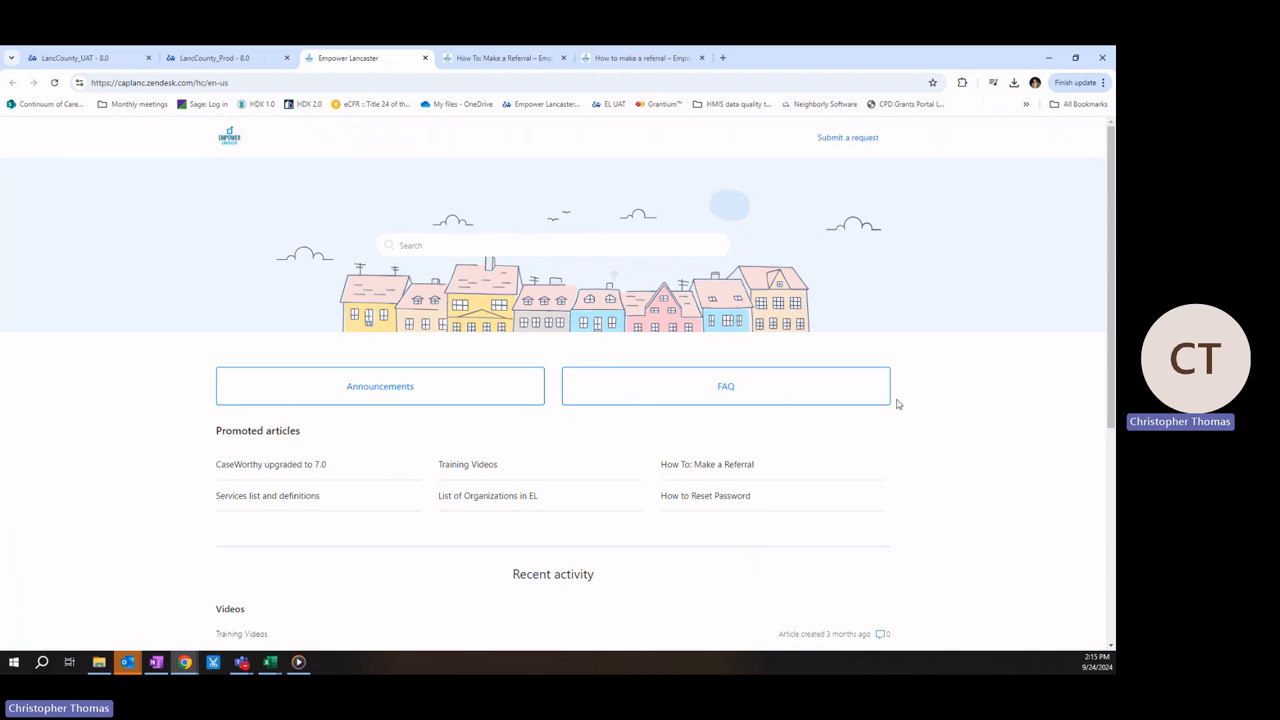
Step: Read the written 'How to make a referral' article, then close it to return to the video article
{"action": "scroll", "coordinate": [354, 489], "scroll_direction": "down", "scroll_amount": 4}
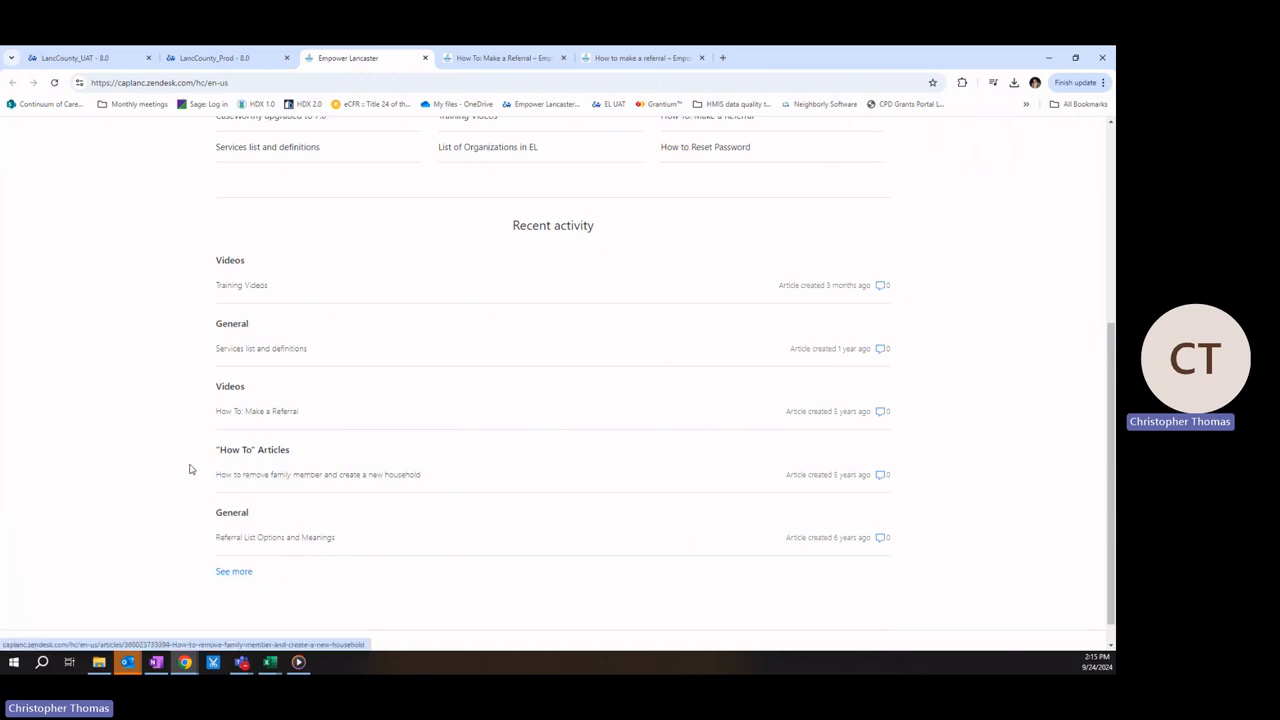
{"action": "scroll", "coordinate": [127, 437], "scroll_direction": "up", "scroll_amount": 4}
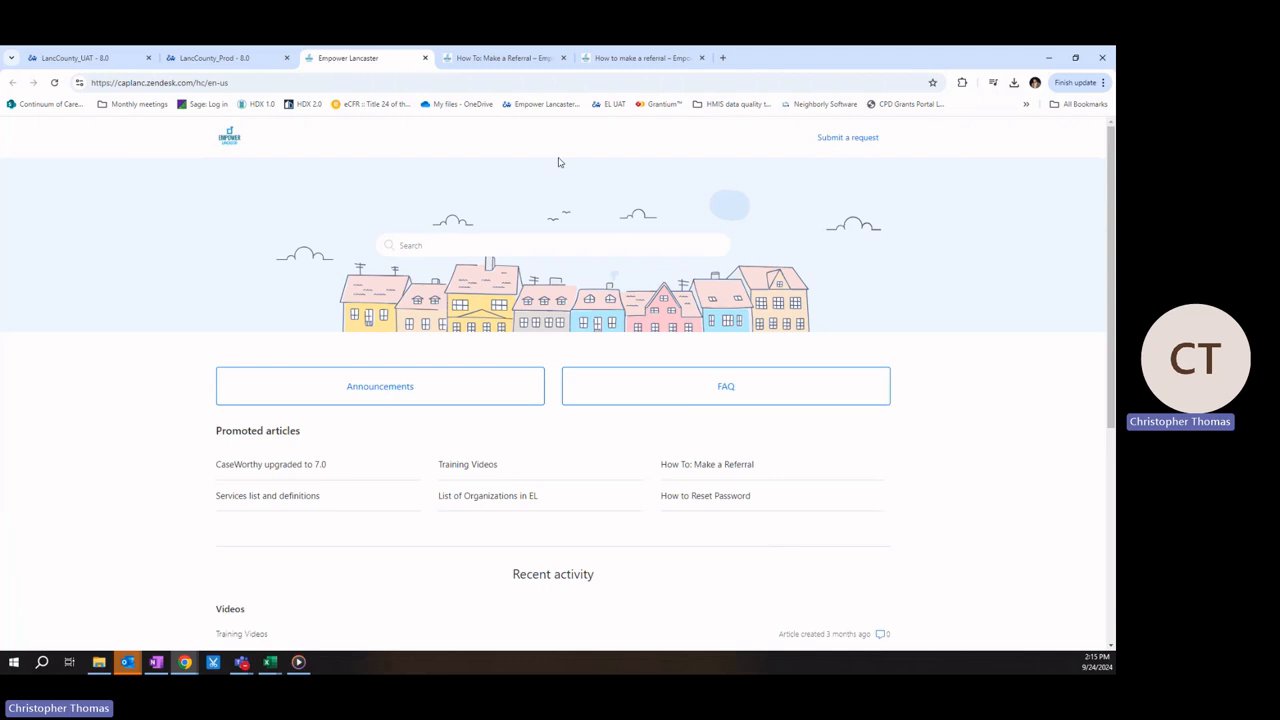
{"action": "left_click", "coordinate": [654, 60]}
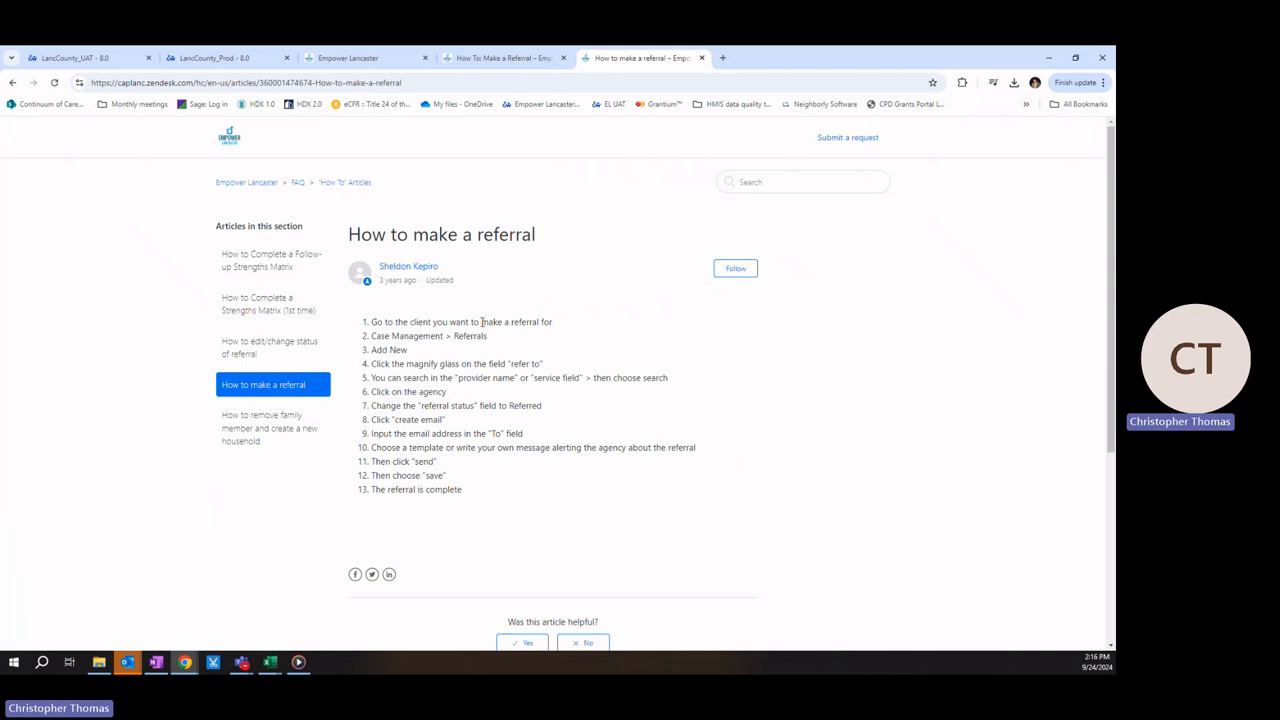
{"action": "left_click", "coordinate": [703, 58]}
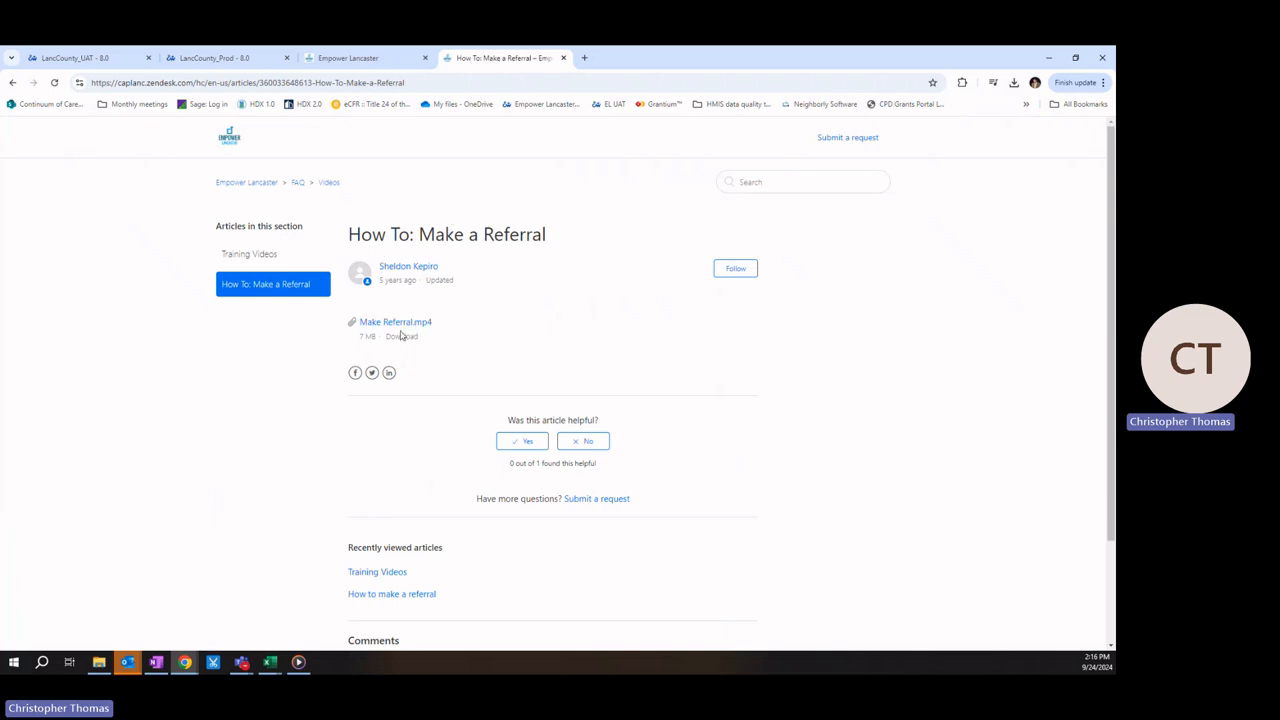
Step: Play the Make Referral.mp4 training video attached to the article
{"action": "left_click", "coordinate": [298, 662]}
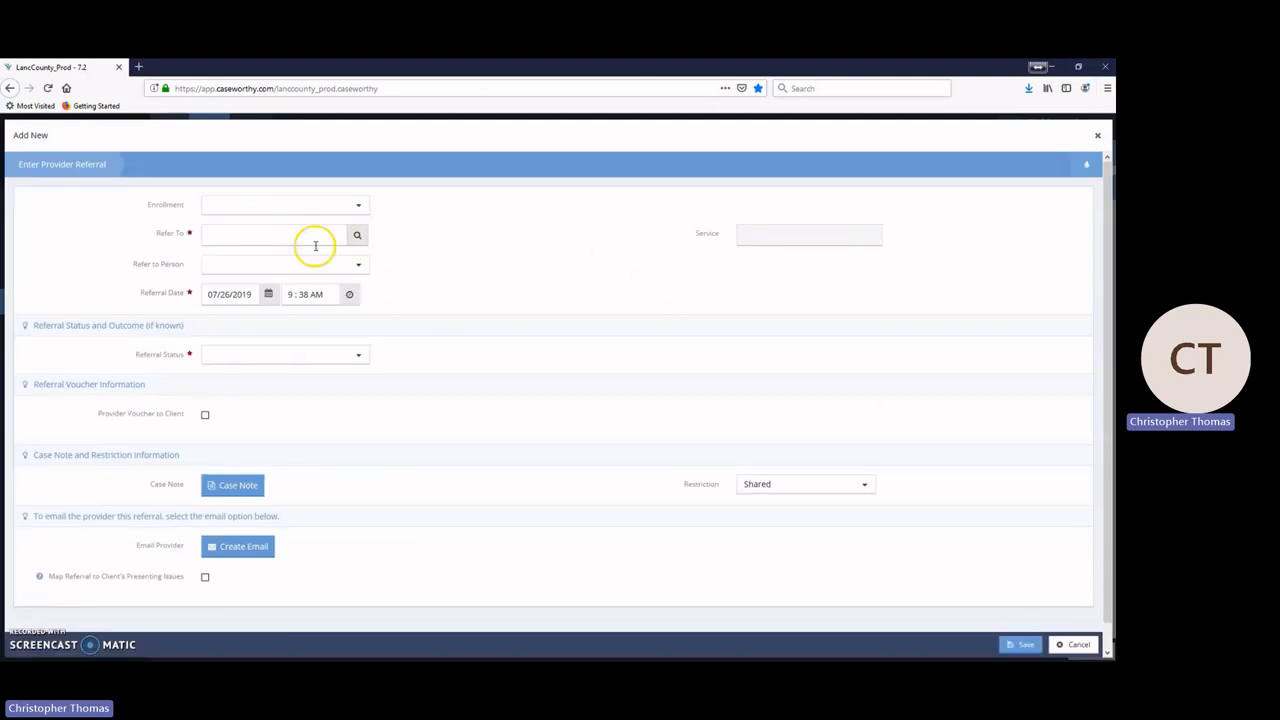
Step: Search providers offering Food Pantry and set Refer To as Lancaster County Food Hub-Main Office
{"action": "left_click", "coordinate": [359, 237]}
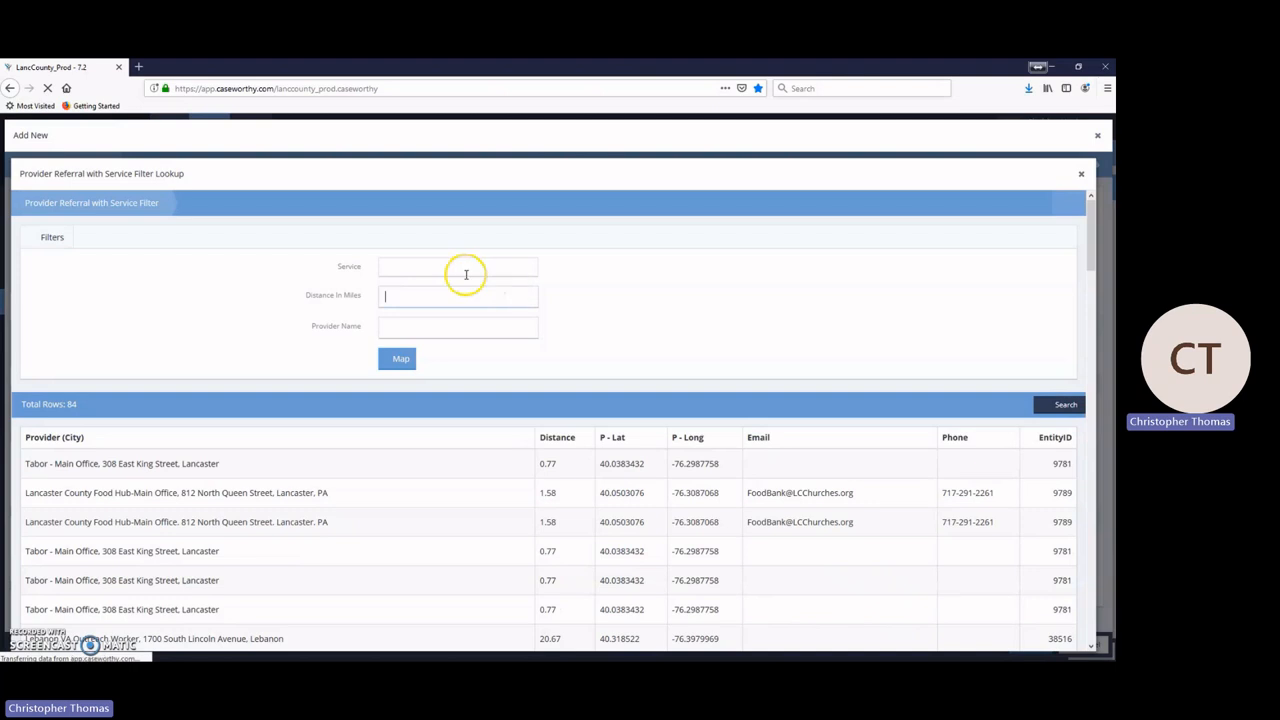
{"action": "left_click", "coordinate": [419, 268]}
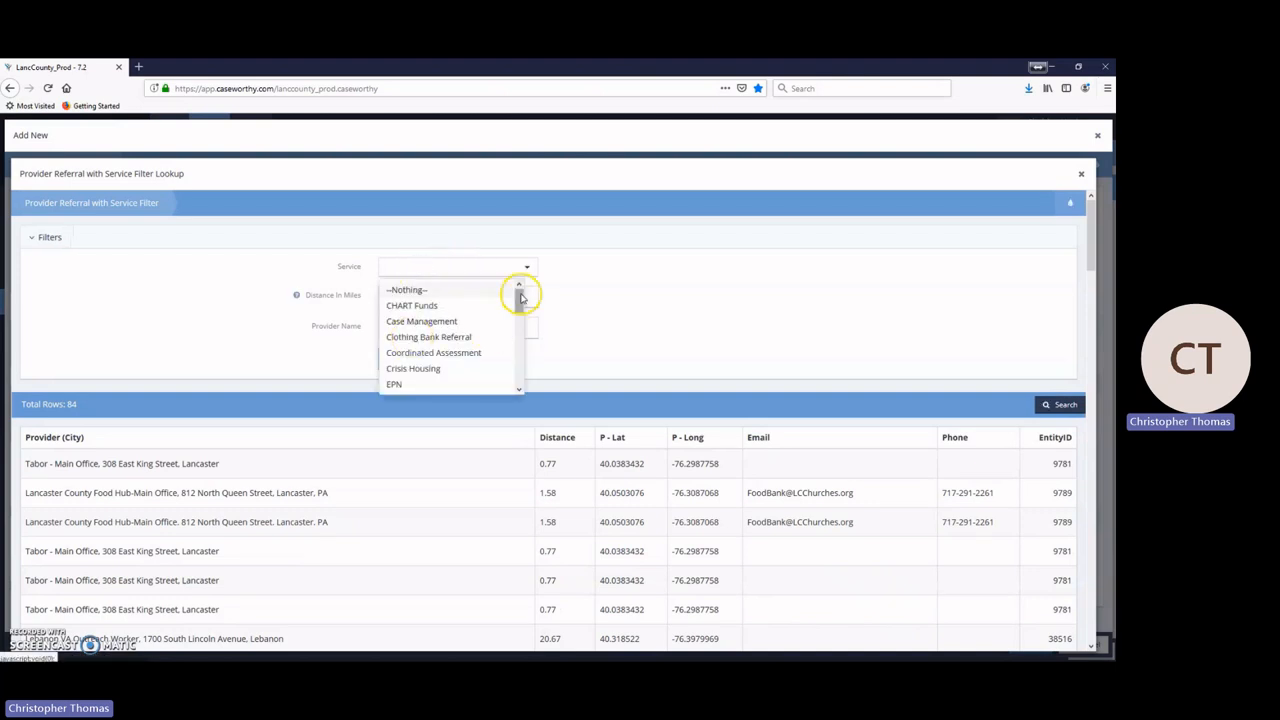
{"action": "left_click_drag", "start_coordinate": [520, 297], "coordinate": [520, 316]}
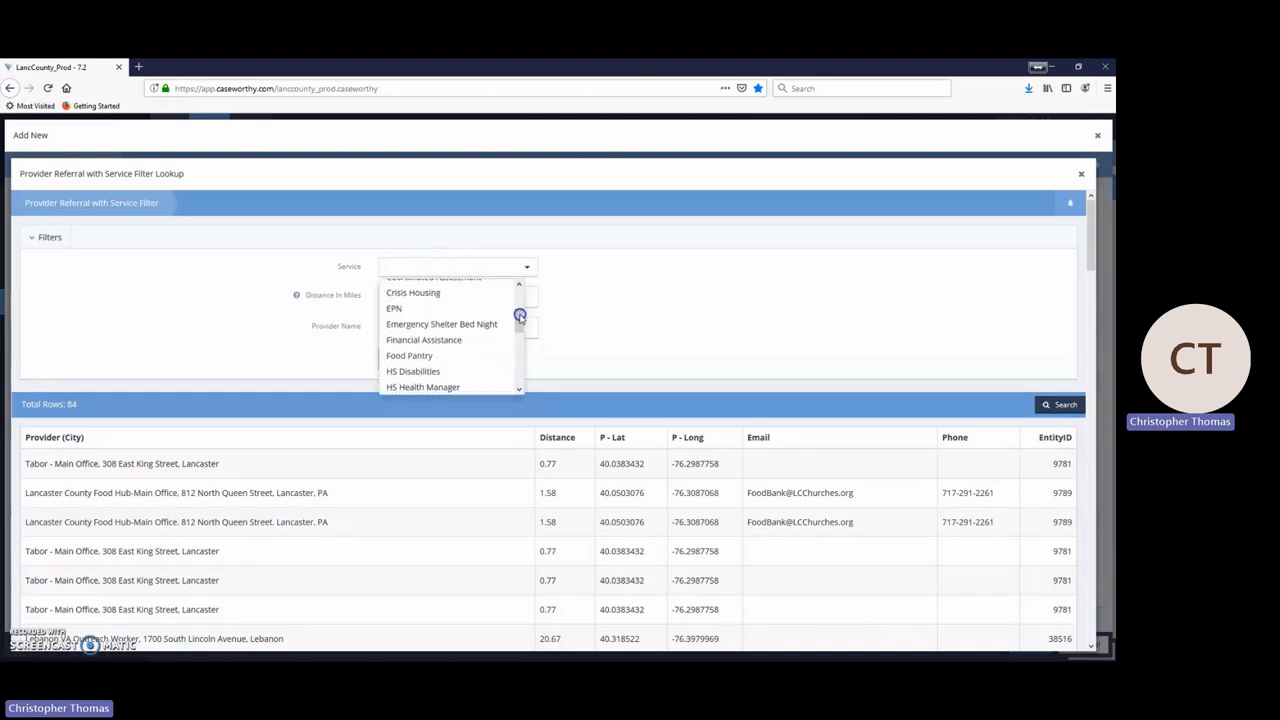
{"action": "left_click", "coordinate": [583, 311]}
{"action": "left_click", "coordinate": [410, 331]}
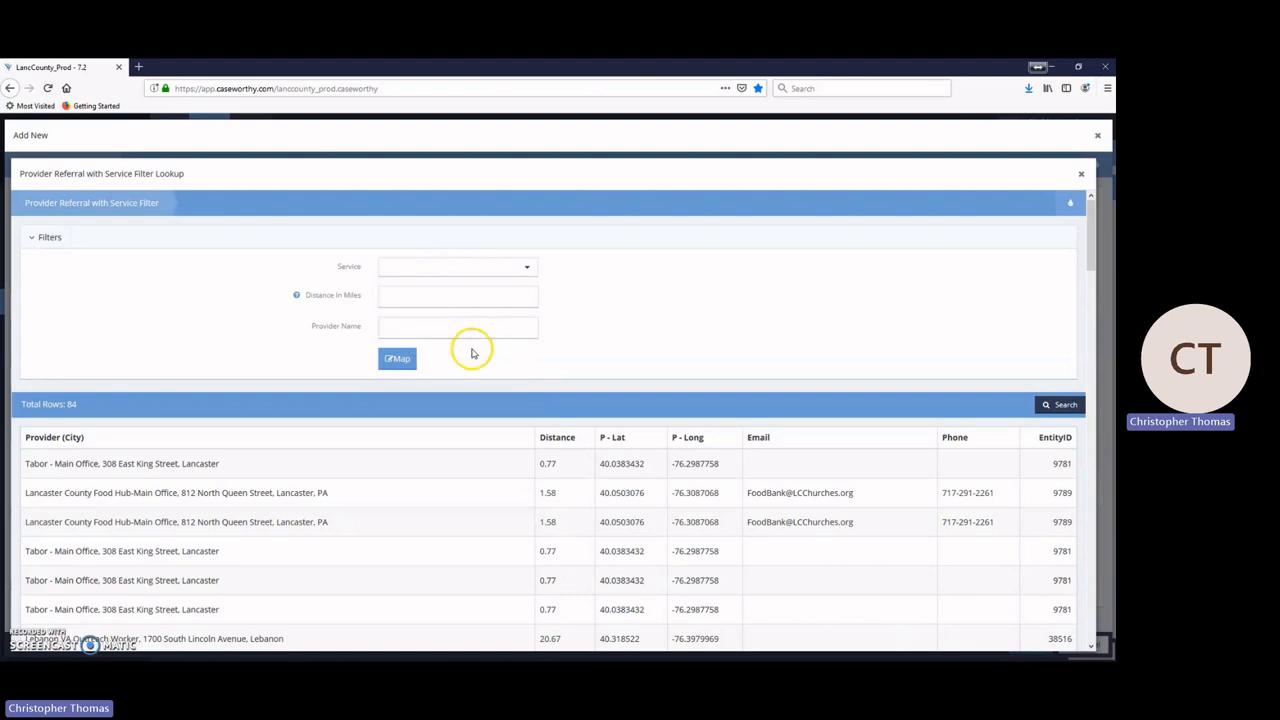
{"action": "left_click", "coordinate": [451, 266]}
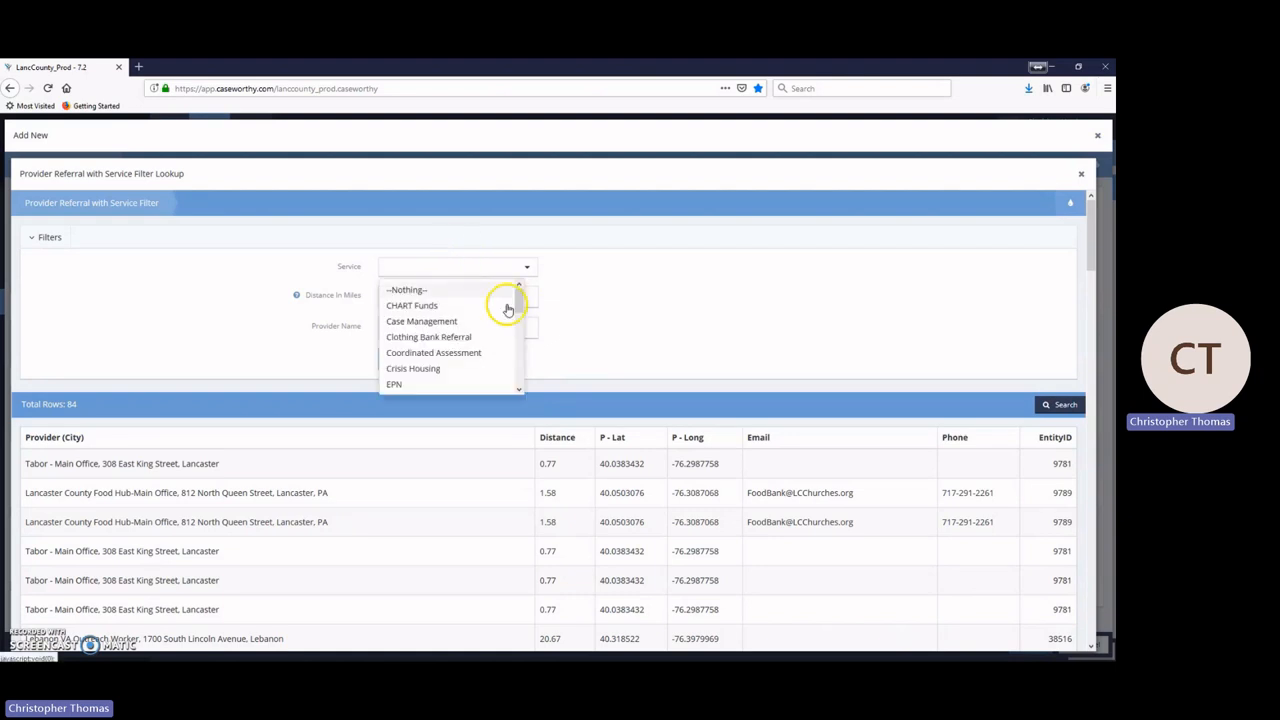
{"action": "left_click_drag", "start_coordinate": [517, 297], "coordinate": [518, 322]}
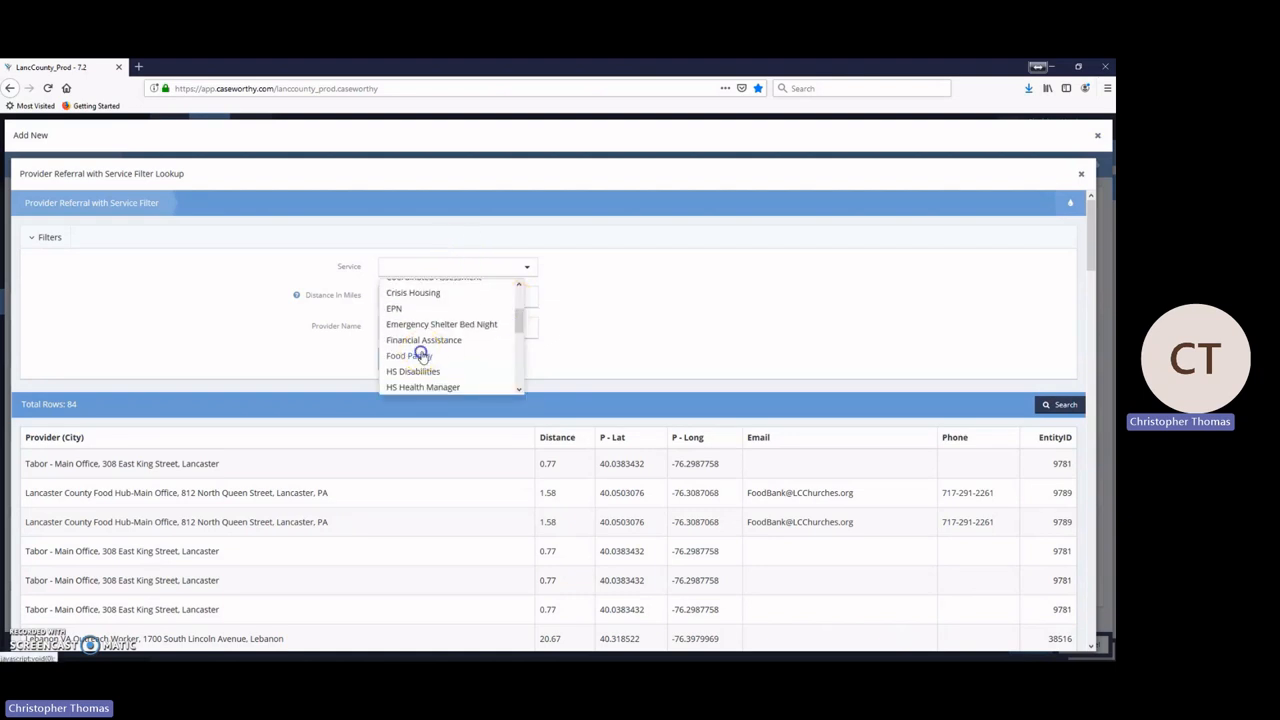
{"action": "left_click", "coordinate": [421, 357]}
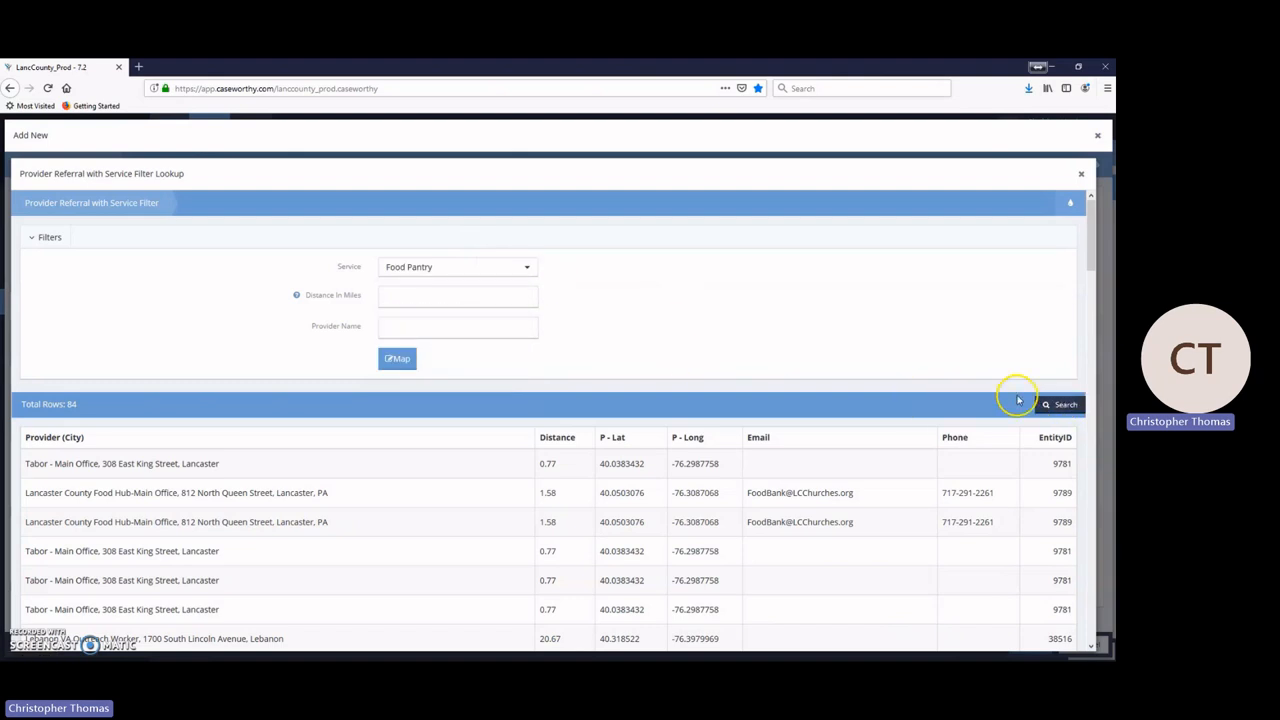
{"action": "left_click", "coordinate": [1057, 406]}
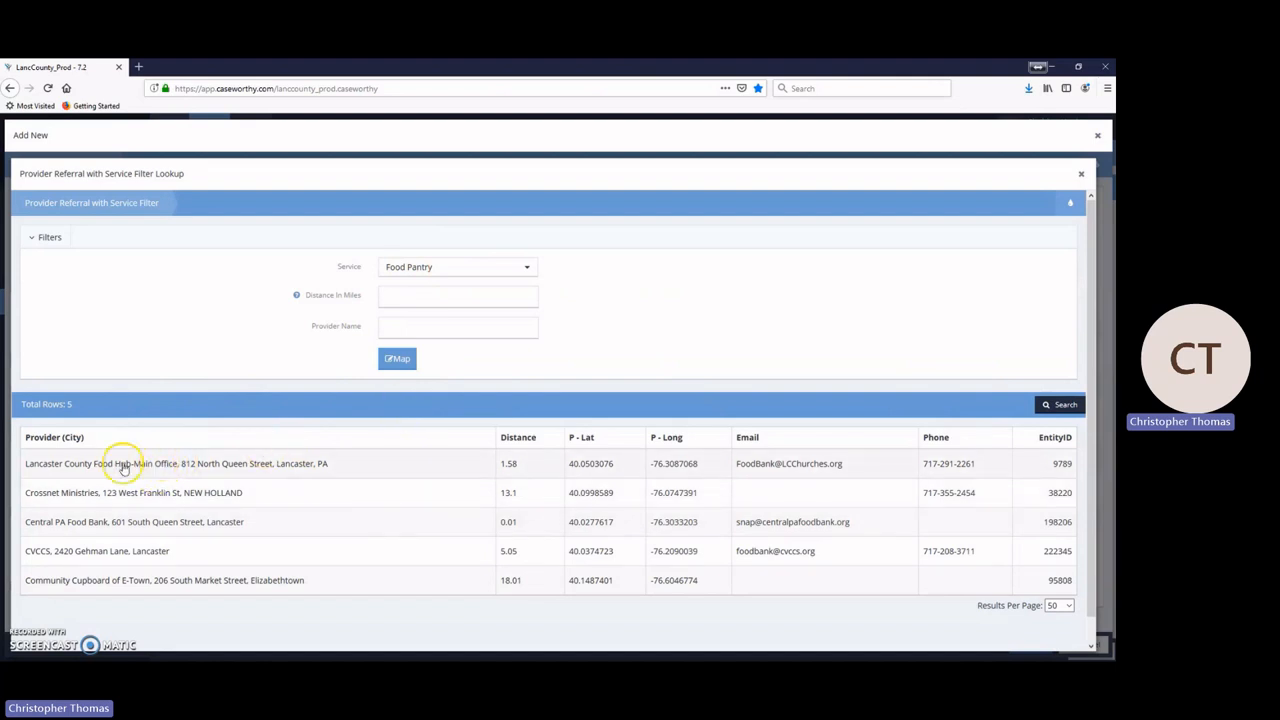
{"action": "left_click", "coordinate": [342, 467]}
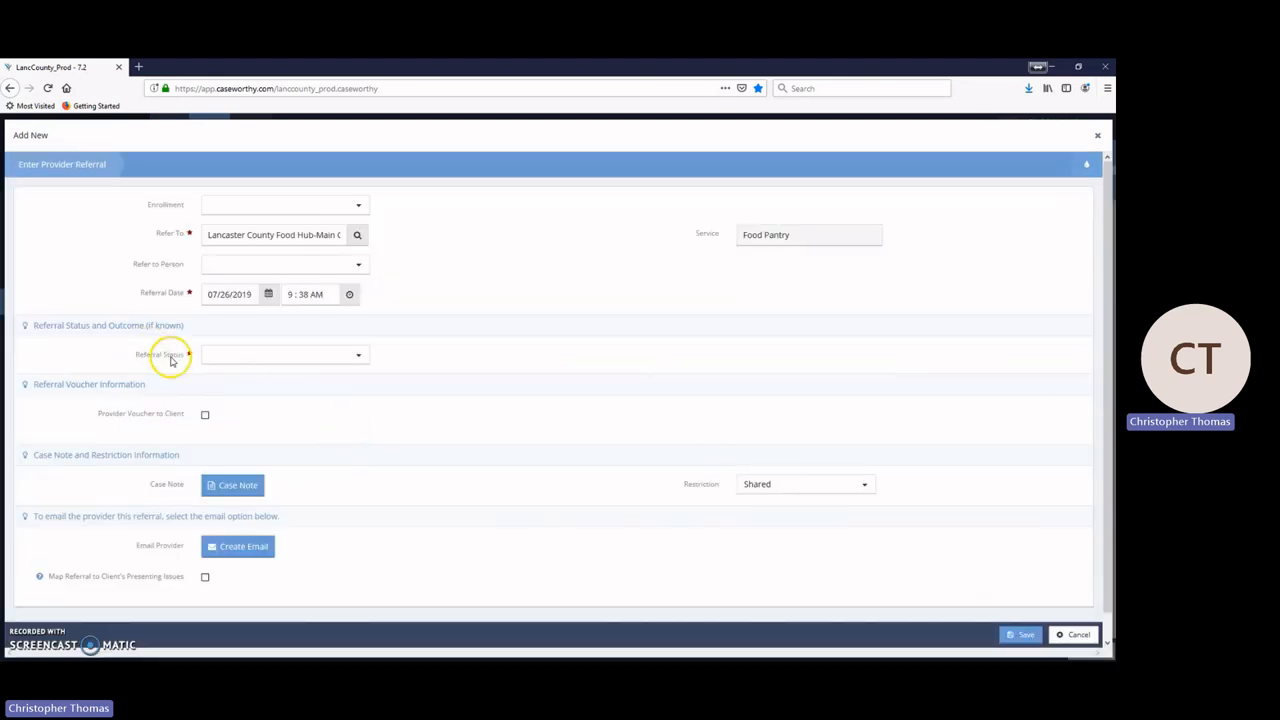
Step: Set the referral status to Referred and start an email notifying the provider
{"action": "left_click", "coordinate": [229, 352]}
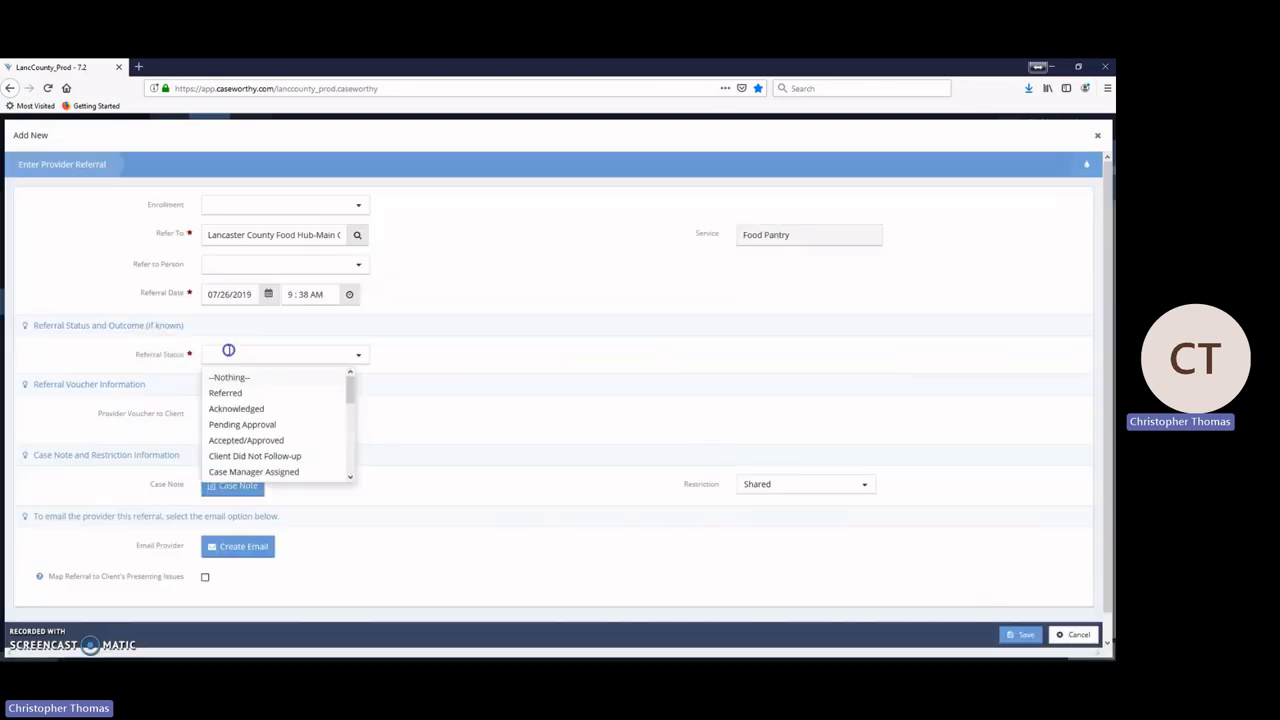
{"action": "left_click", "coordinate": [249, 398]}
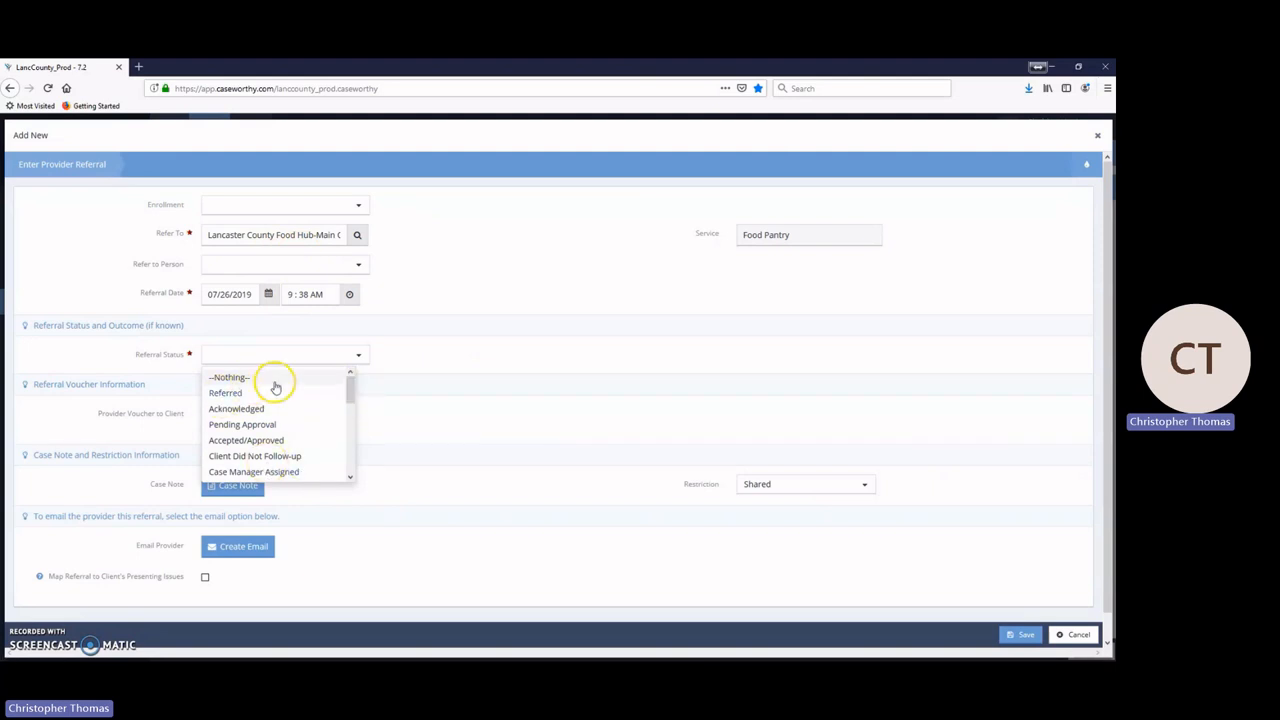
{"action": "left_click", "coordinate": [233, 393]}
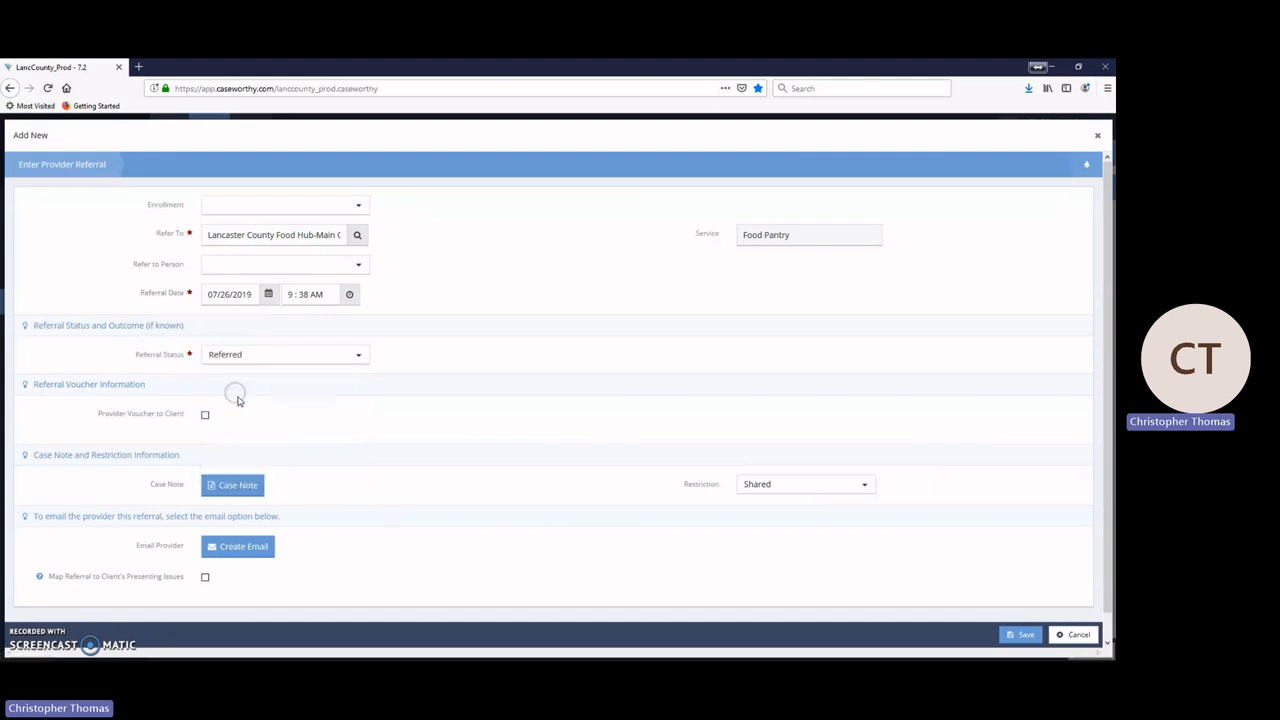
{"action": "scroll", "coordinate": [260, 414], "scroll_direction": "down", "scroll_amount": 1}
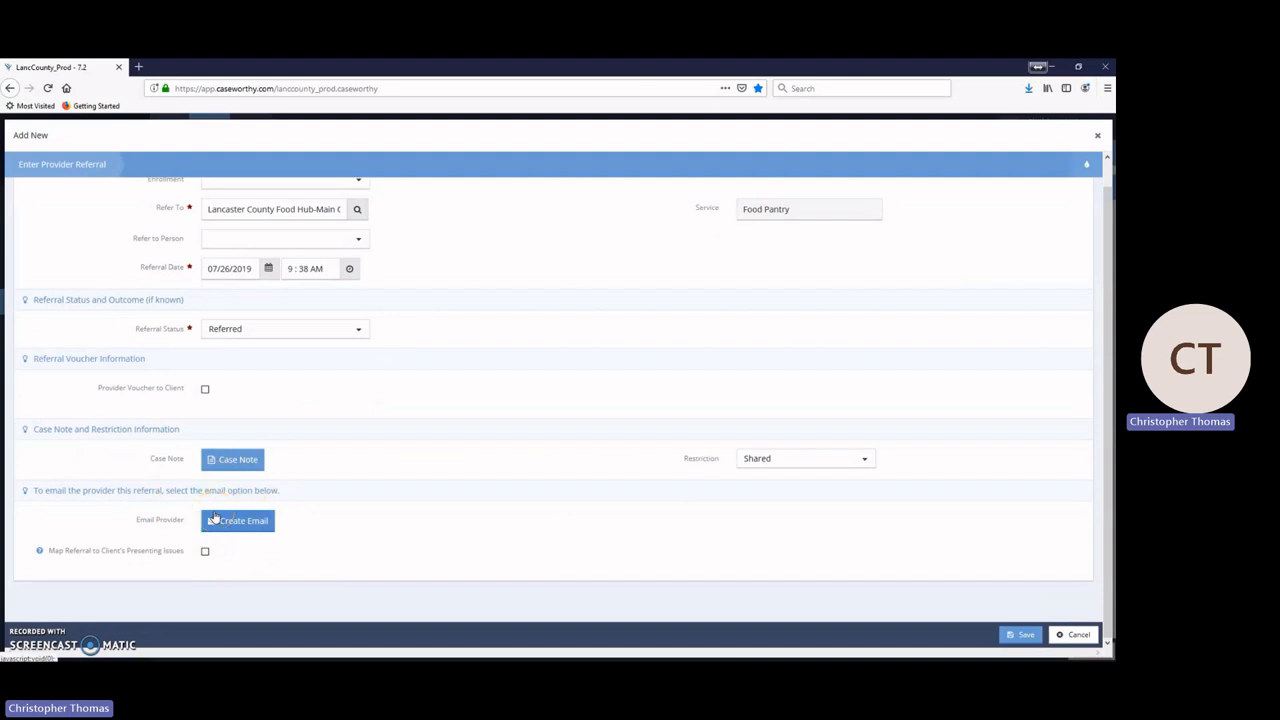
{"action": "left_click", "coordinate": [245, 524]}
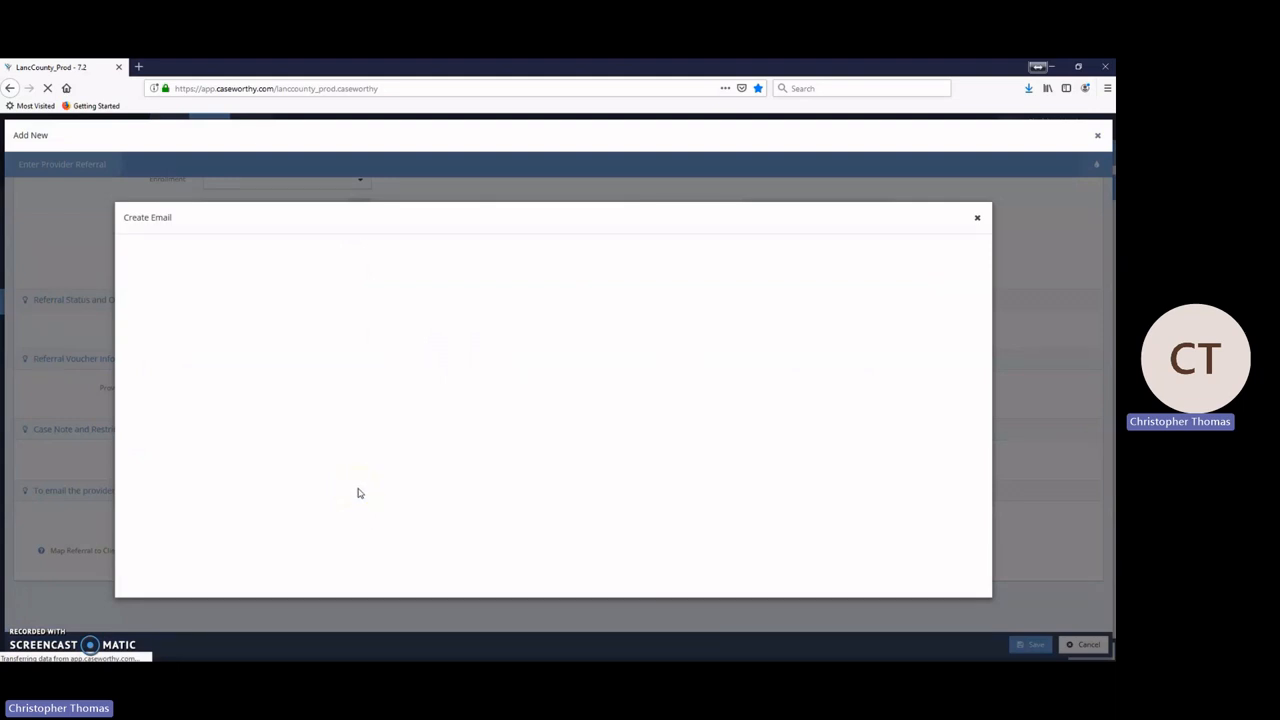
Step: Address the email to the Food Hub Main Office contact by searching 'food'
{"action": "left_click", "coordinate": [343, 320]}
{"action": "left_click", "coordinate": [311, 288]}
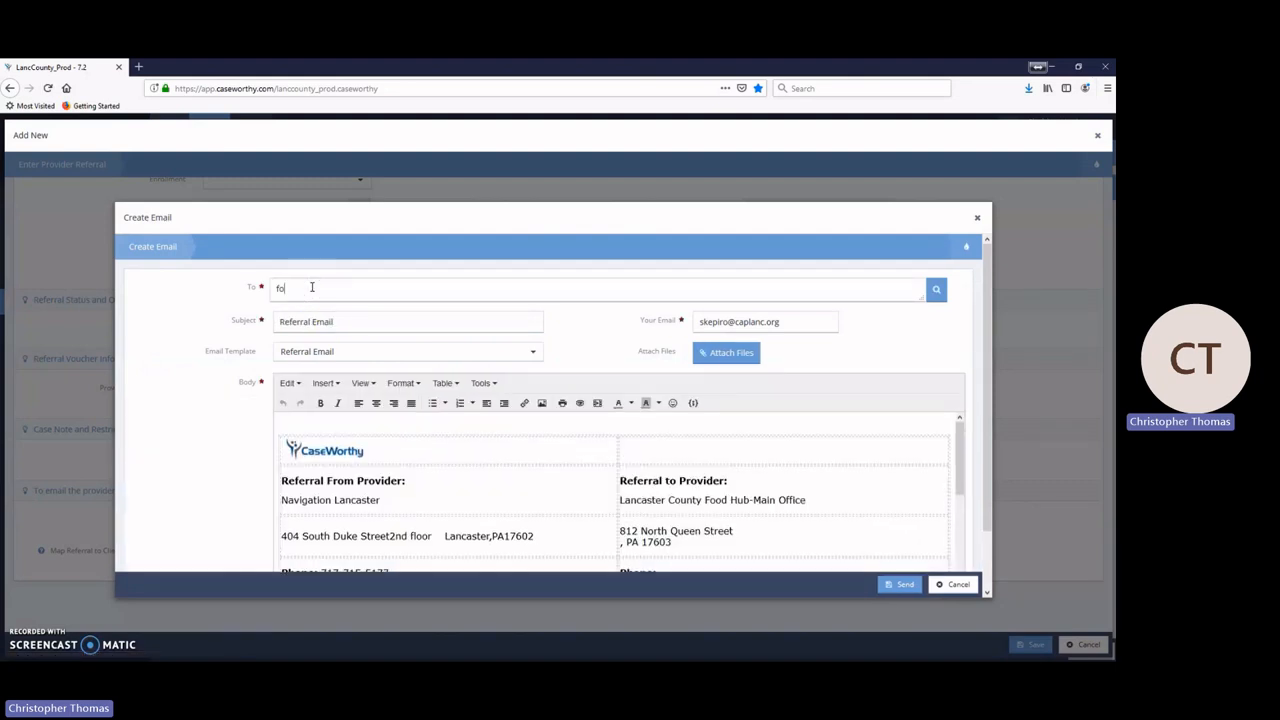
{"action": "type", "text": "food"}
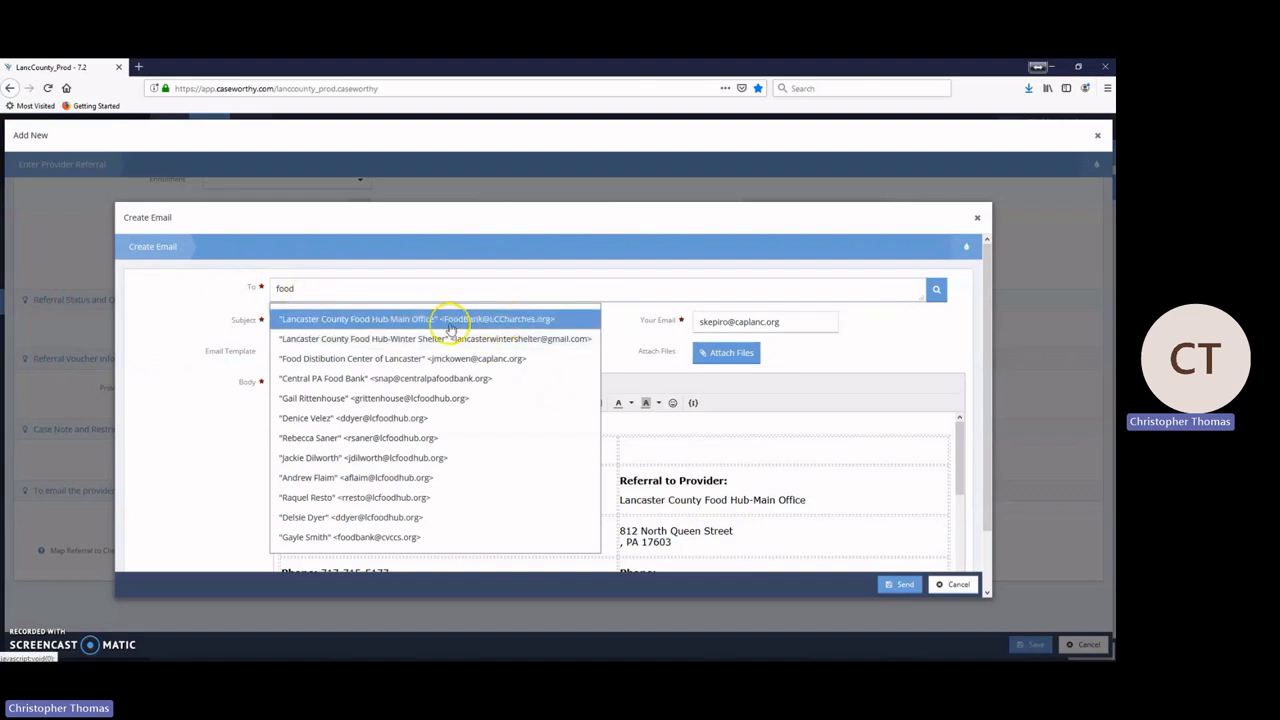
{"action": "left_click", "coordinate": [352, 324]}
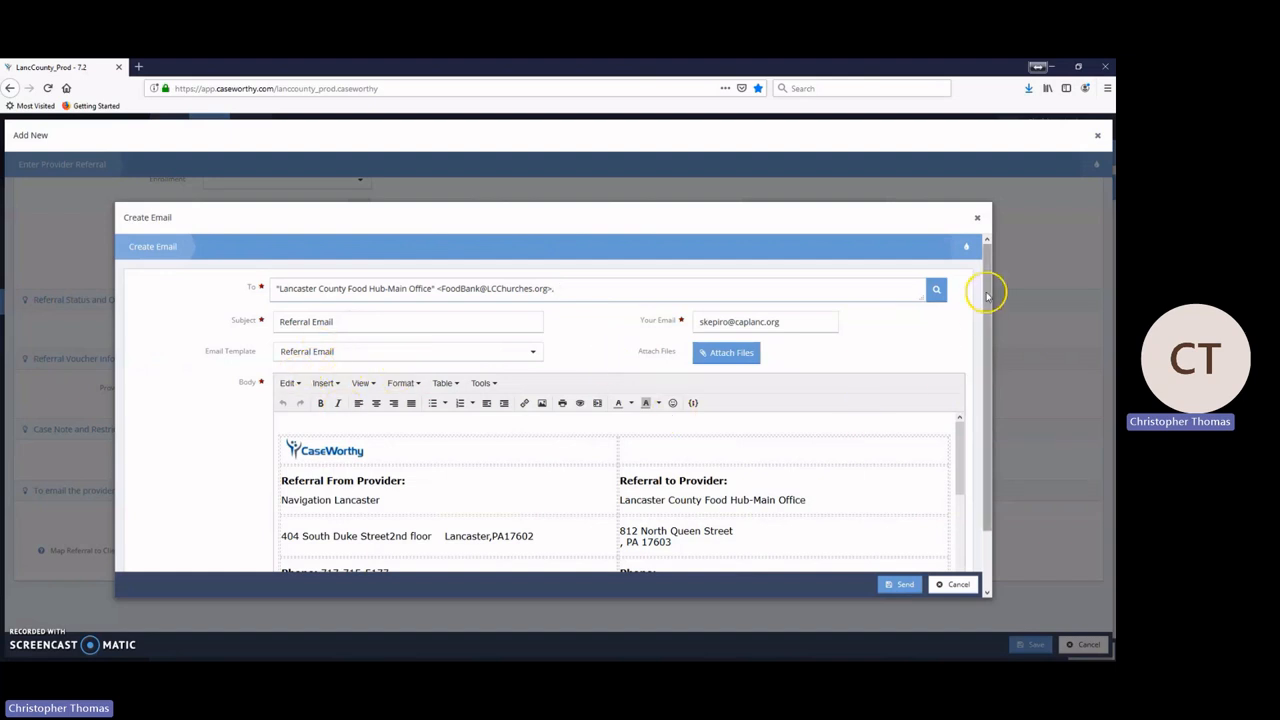
{"action": "mouse_move", "coordinate": [986, 286]}
{"action": "left_mouse_down"}
{"action": "mouse_move", "coordinate": [986, 362]}
{"action": "mouse_move", "coordinate": [986, 298]}
{"action": "left_mouse_up"}
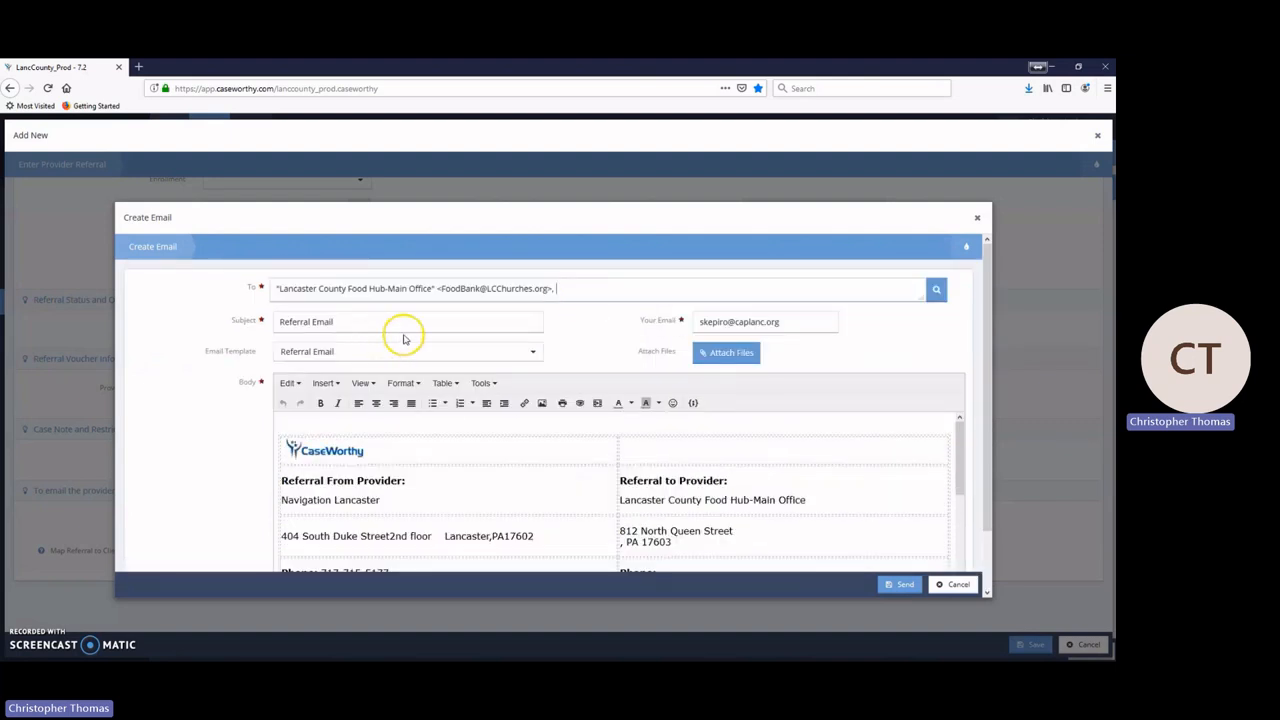
Step: Apply the Lancaster Food Hub- Food template, close the email unsent, and save the referral
{"action": "left_click", "coordinate": [518, 355]}
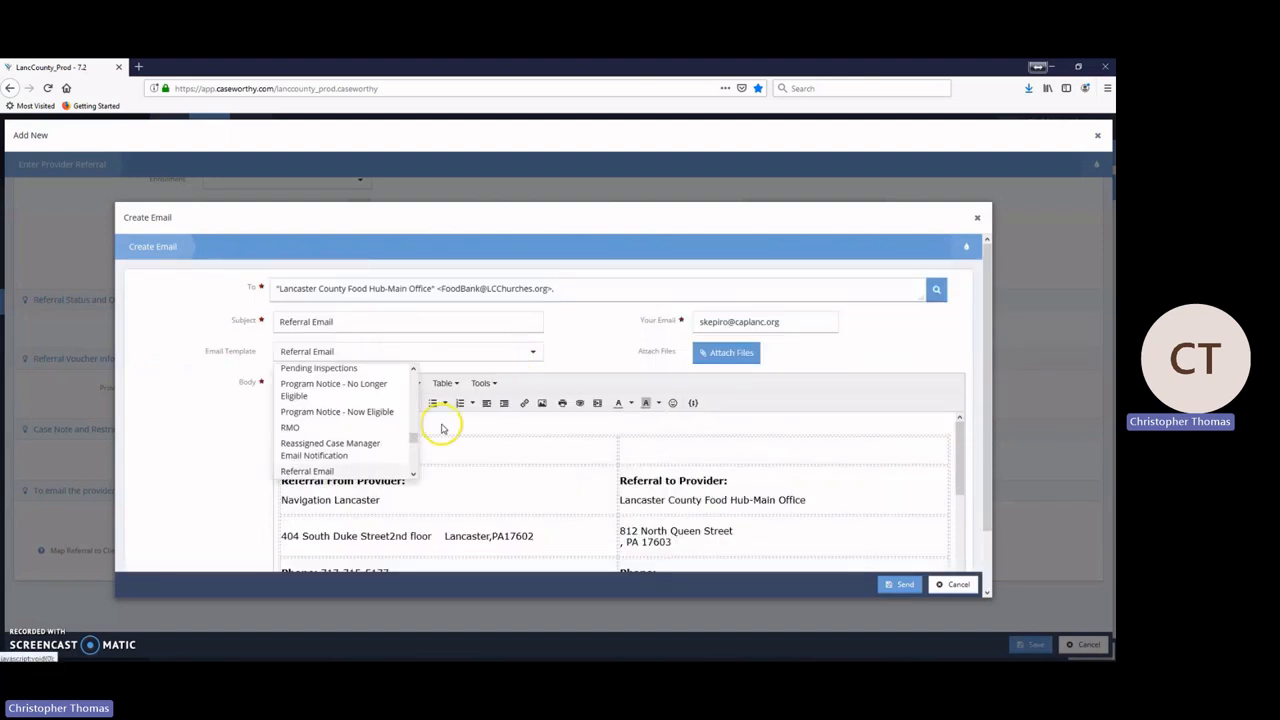
{"action": "left_click_drag", "start_coordinate": [414, 437], "coordinate": [412, 415]}
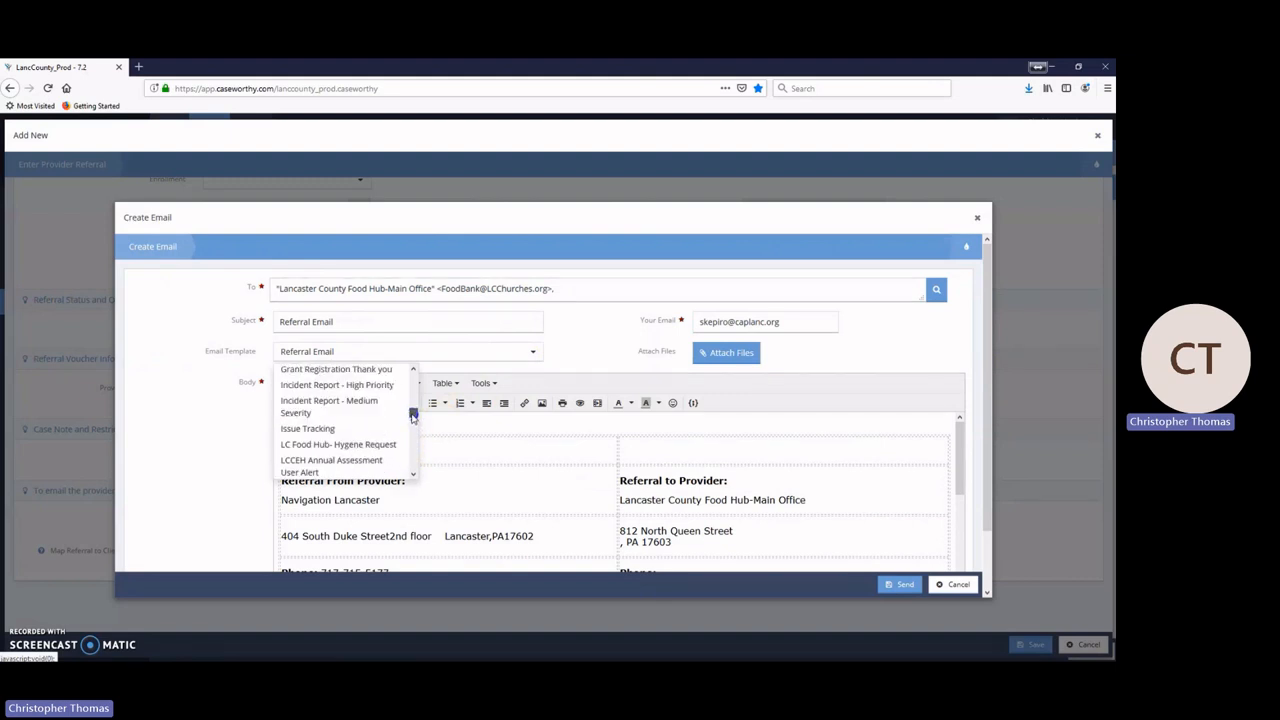
{"action": "scroll", "coordinate": [373, 428], "scroll_direction": "up", "scroll_amount": 1}
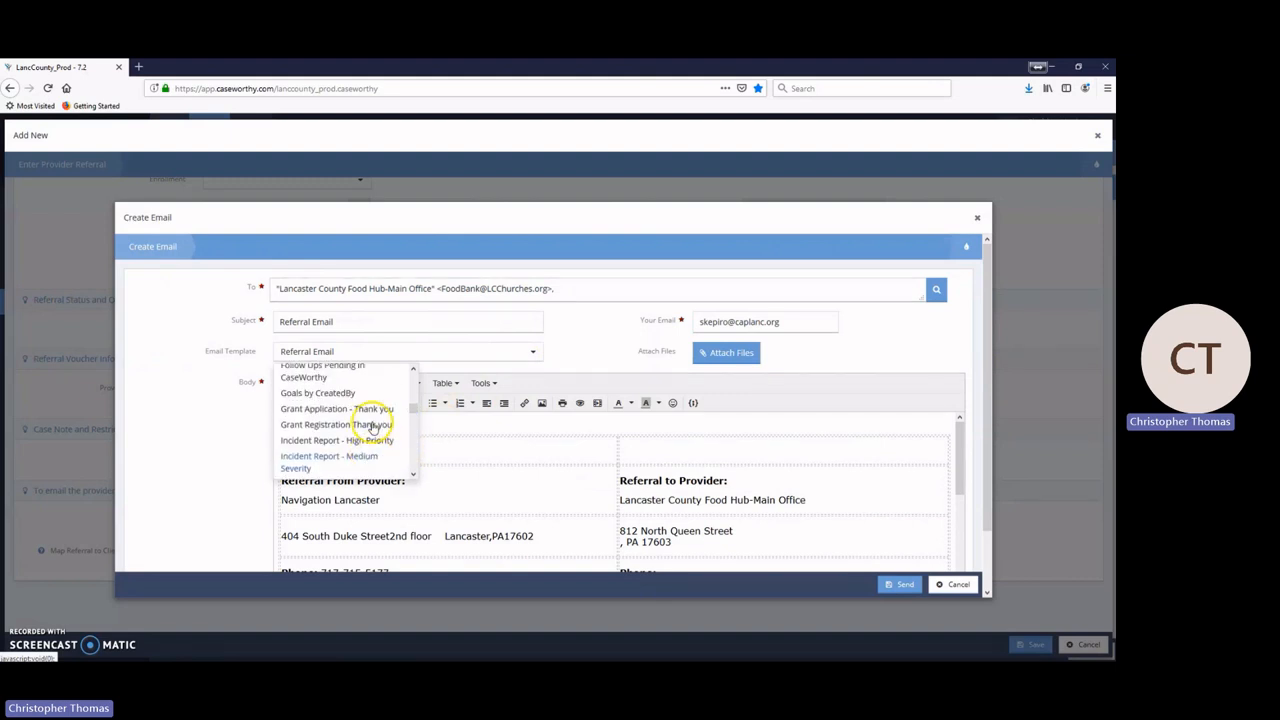
{"action": "scroll", "coordinate": [373, 428], "scroll_direction": "down", "scroll_amount": 5}
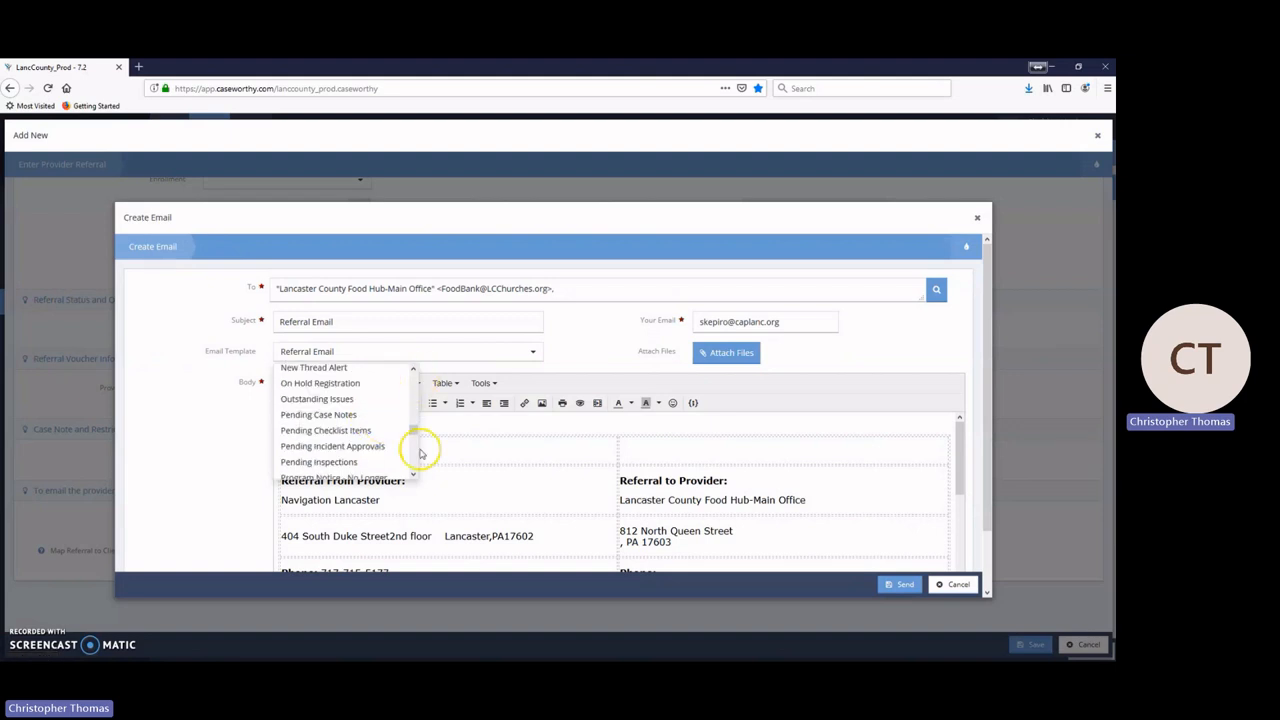
{"action": "left_click_drag", "start_coordinate": [411, 429], "coordinate": [418, 423]}
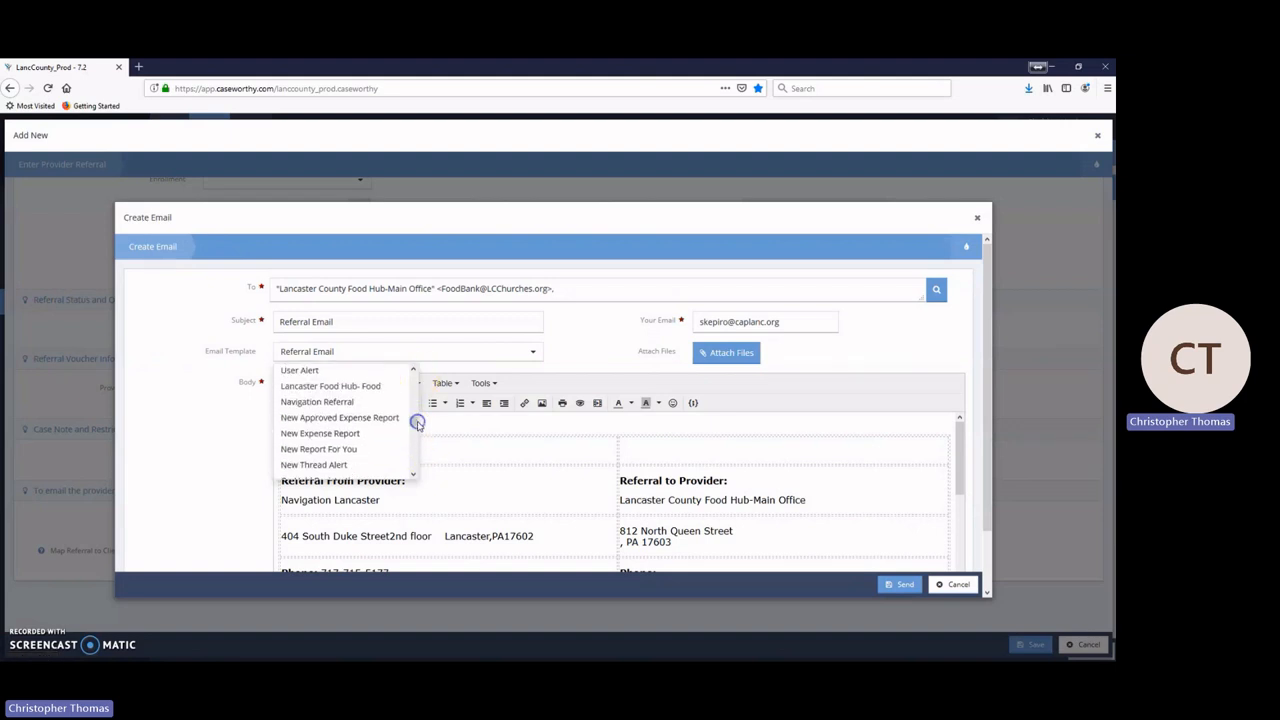
{"action": "left_click", "coordinate": [362, 387]}
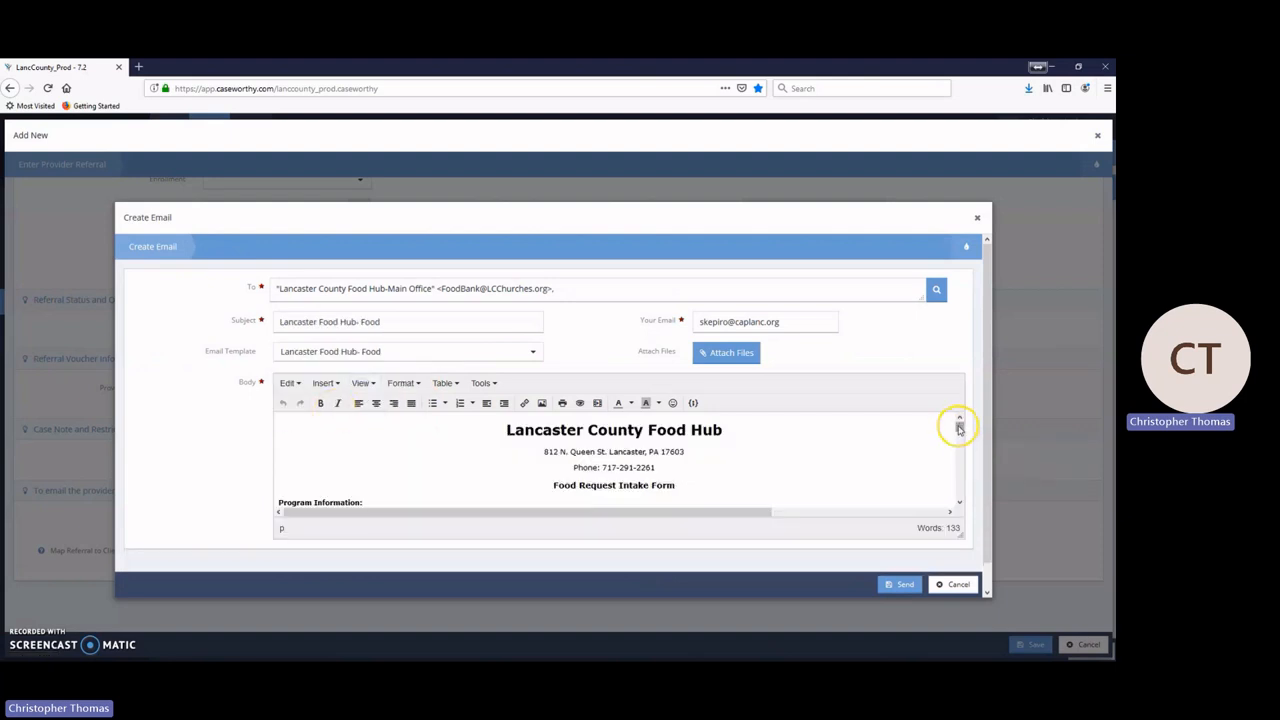
{"action": "left_click_drag", "start_coordinate": [959, 427], "coordinate": [957, 467]}
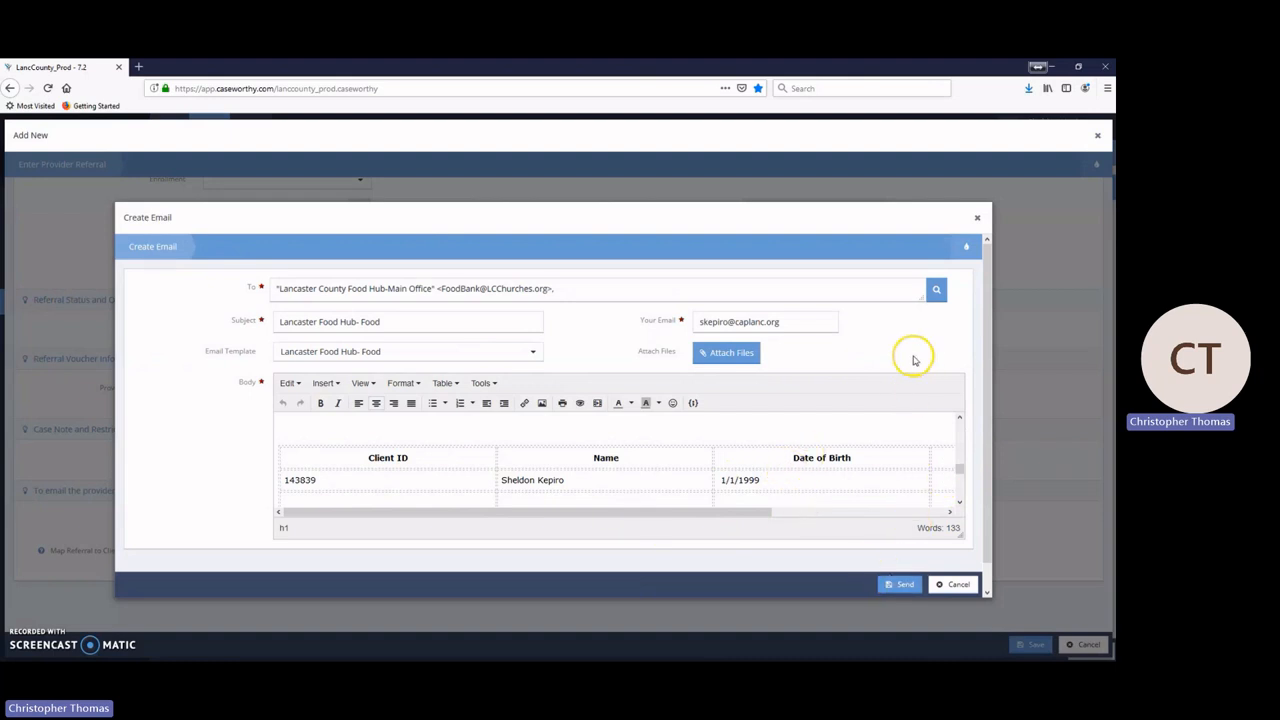
{"action": "left_click", "coordinate": [977, 217]}
{"action": "left_click", "coordinate": [1016, 634]}
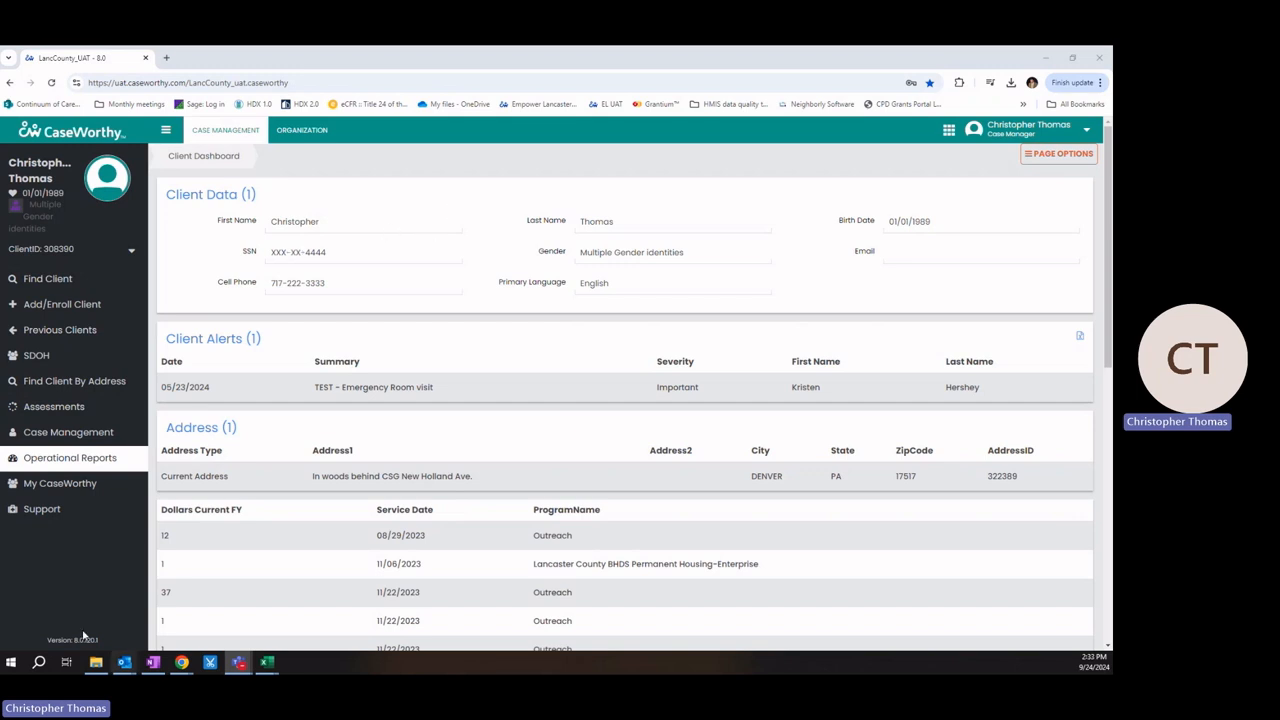
Step: Open the Outlook Referral Email and review its LancCo MyHome referral details
{"action": "mouse_move", "coordinate": [125, 668]}
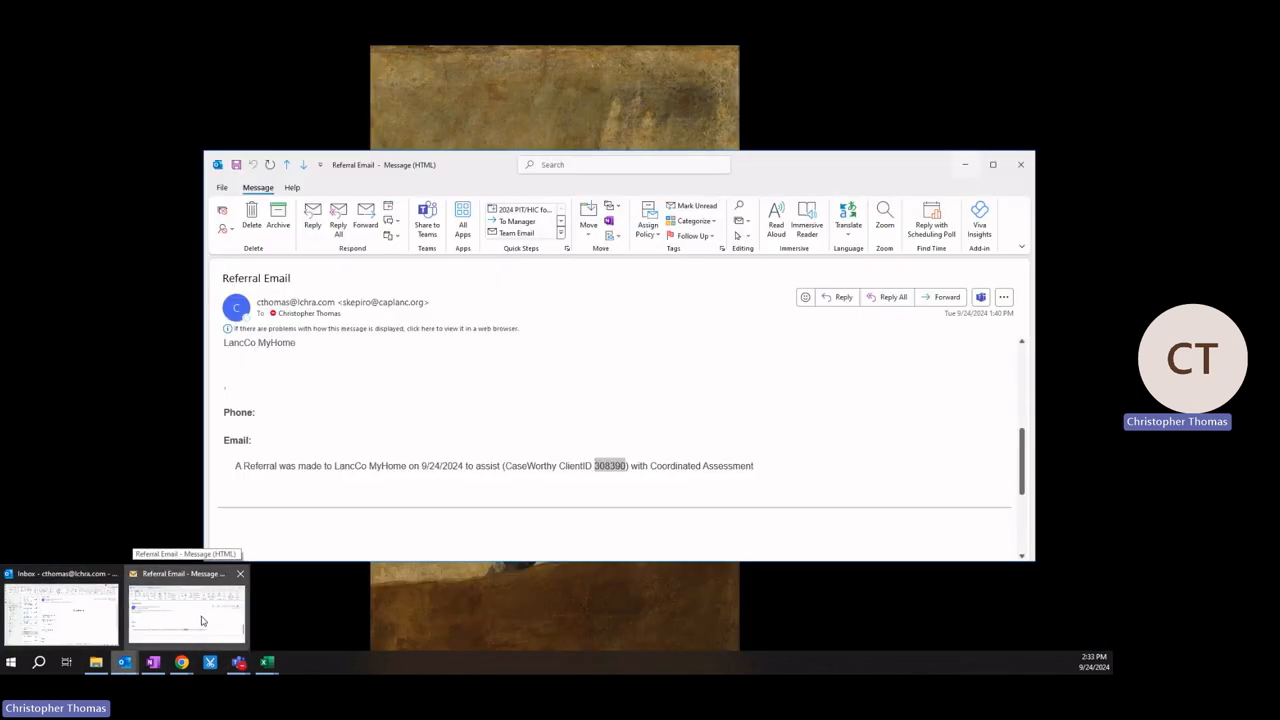
{"action": "left_click", "coordinate": [193, 616]}
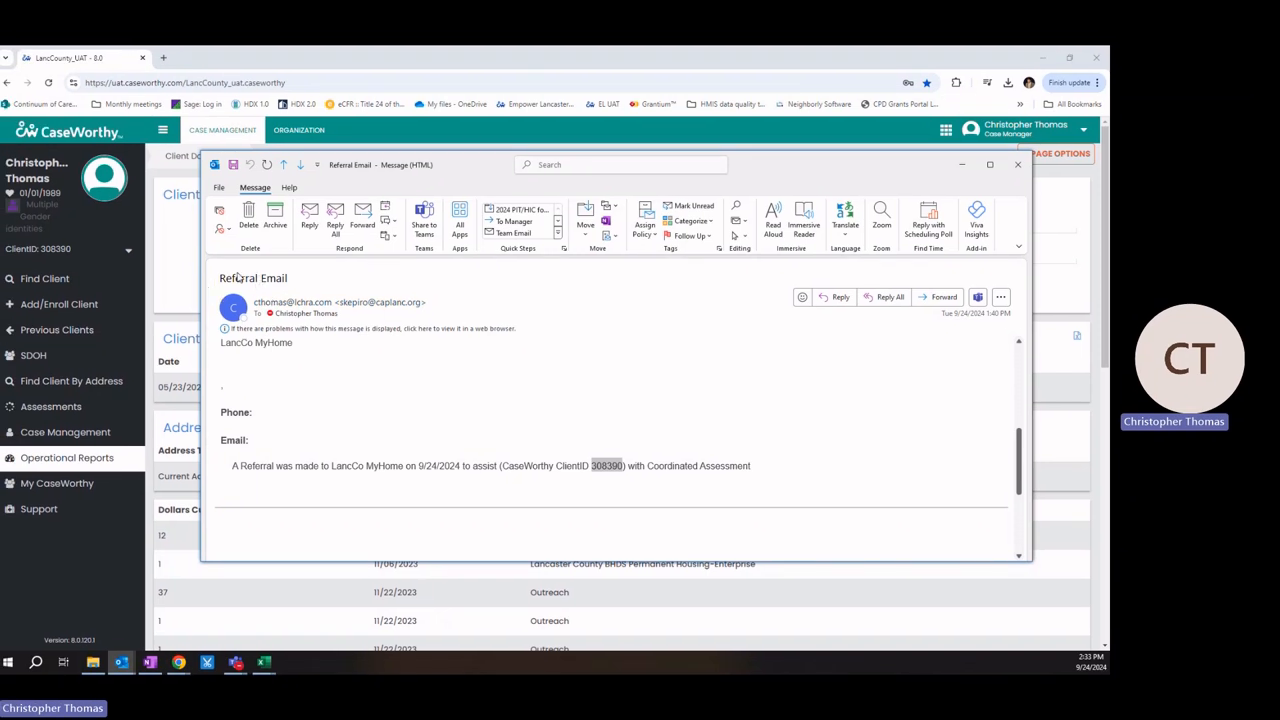
{"action": "left_click", "coordinate": [600, 400]}
{"action": "scroll", "coordinate": [596, 450], "scroll_direction": "up", "scroll_amount": 2}
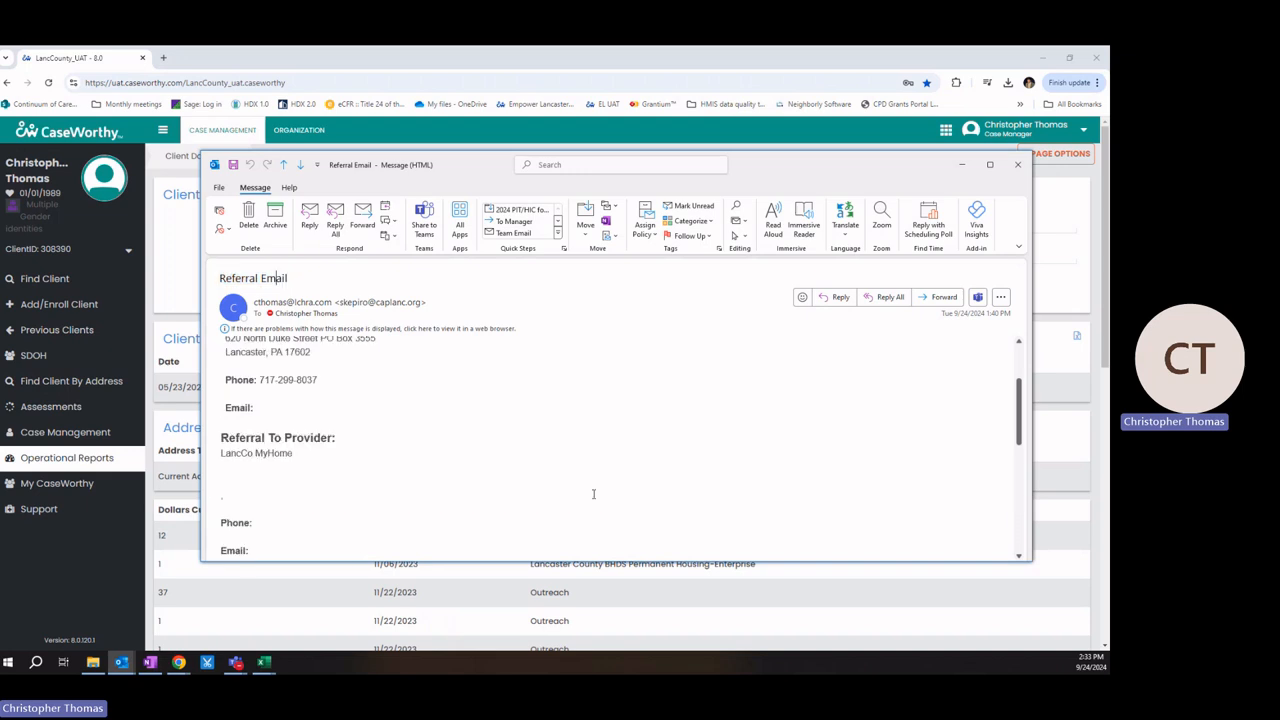
{"action": "scroll", "coordinate": [593, 494], "scroll_direction": "up", "scroll_amount": 3}
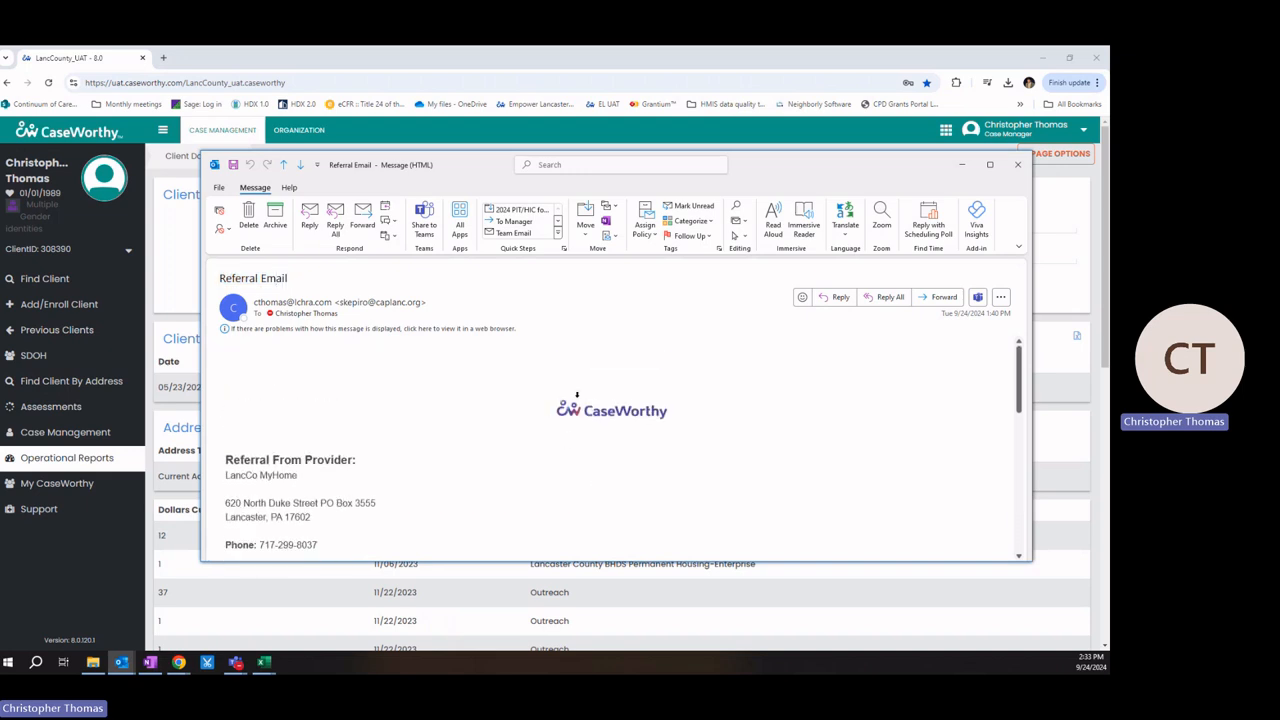
{"action": "scroll", "coordinate": [577, 400], "scroll_direction": "down", "scroll_amount": 1}
{"action": "left_click_drag", "start_coordinate": [224, 404], "coordinate": [355, 404]}
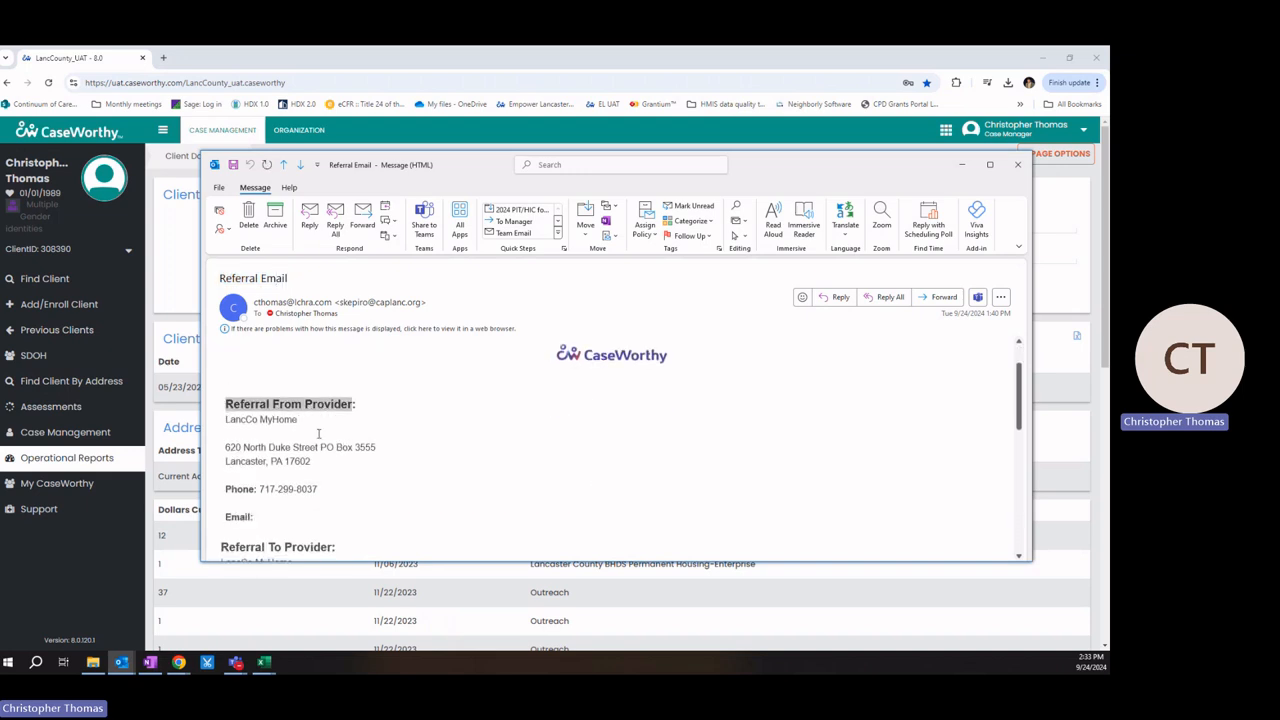
{"action": "scroll", "coordinate": [219, 498], "scroll_direction": "down", "scroll_amount": 1}
{"action": "left_click_drag", "start_coordinate": [221, 519], "coordinate": [343, 518]}
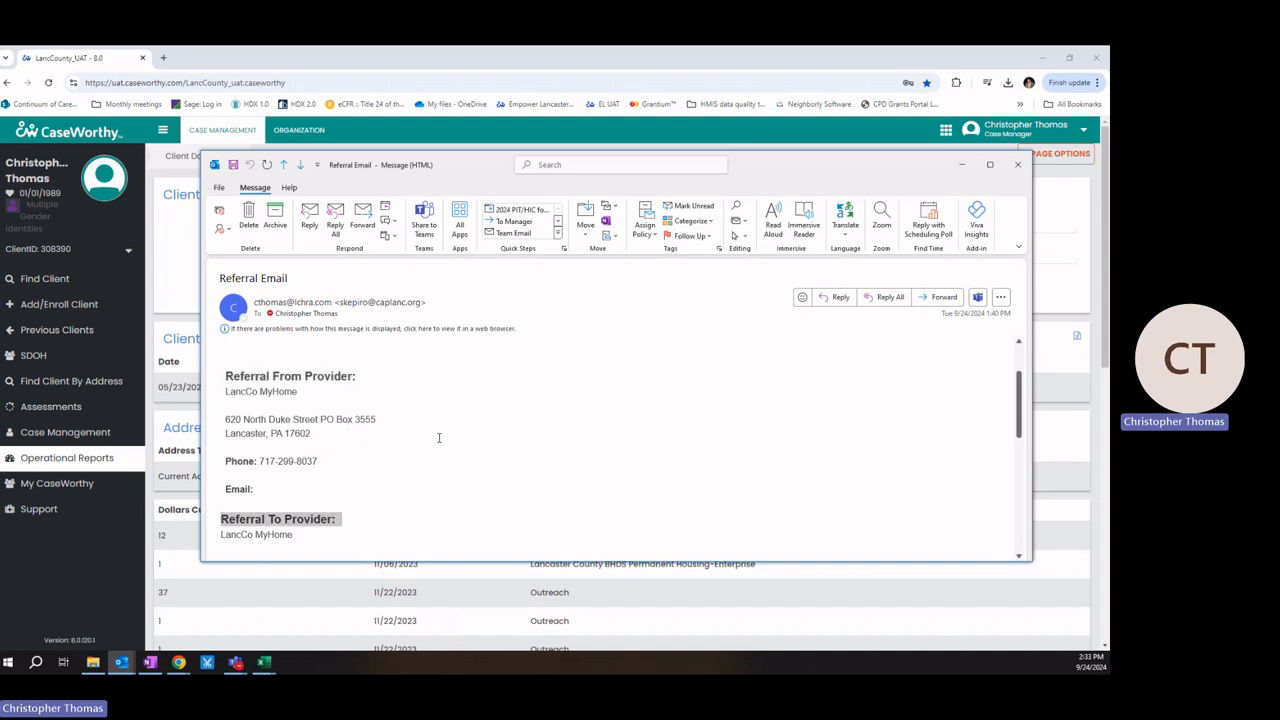
{"action": "left_click", "coordinate": [438, 437]}
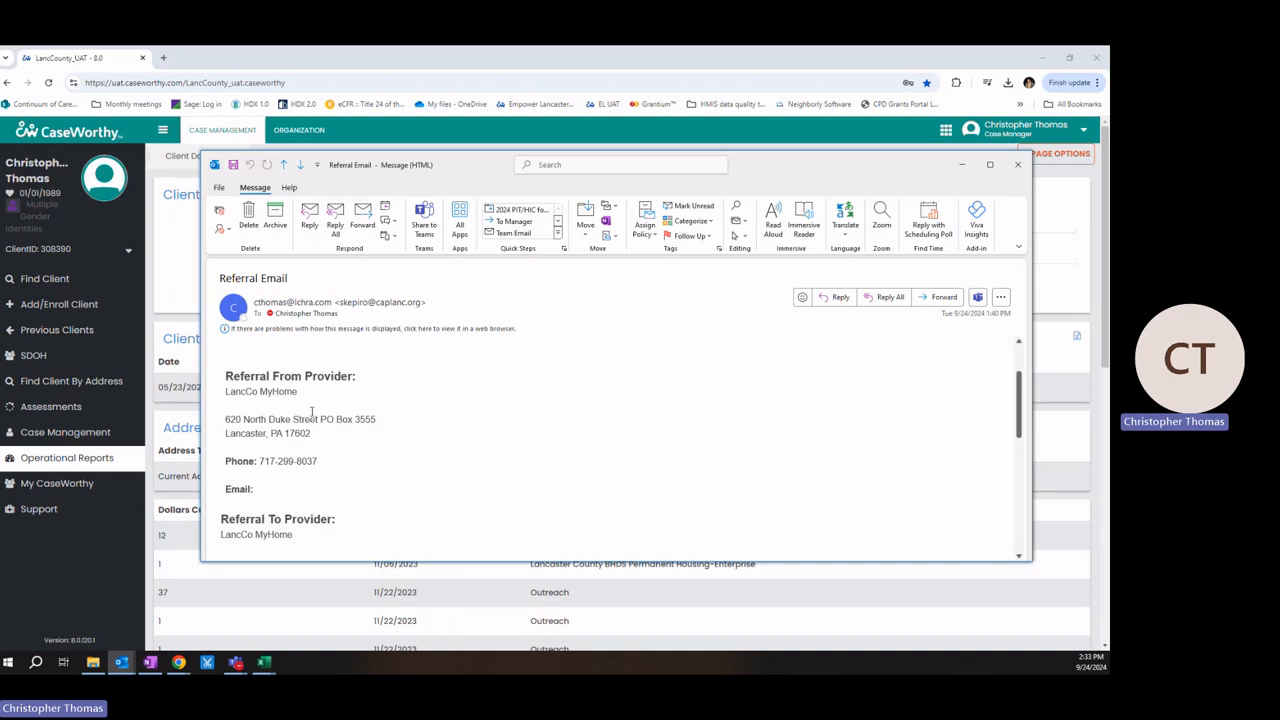
{"action": "left_click", "coordinate": [232, 395]}
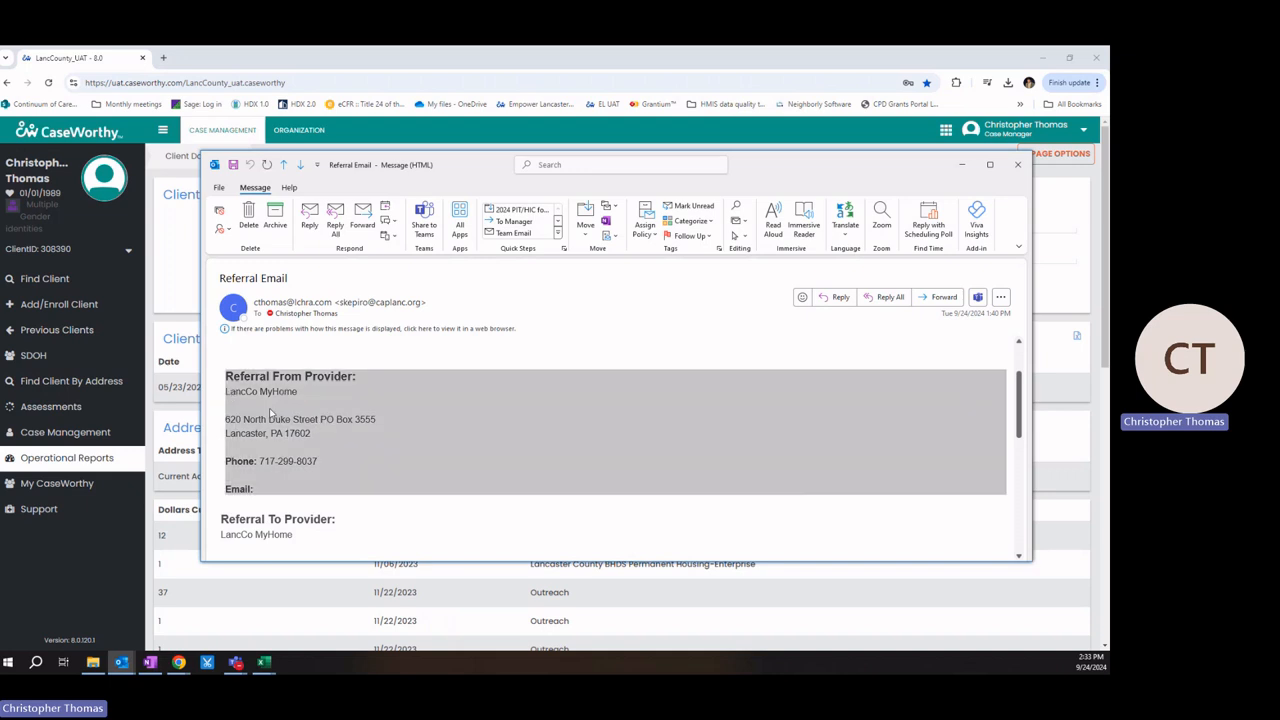
{"action": "scroll", "coordinate": [272, 414], "scroll_direction": "down", "scroll_amount": 1}
{"action": "double_click", "coordinate": [272, 479]}
{"action": "left_click_drag", "start_coordinate": [271, 484], "coordinate": [268, 484]}
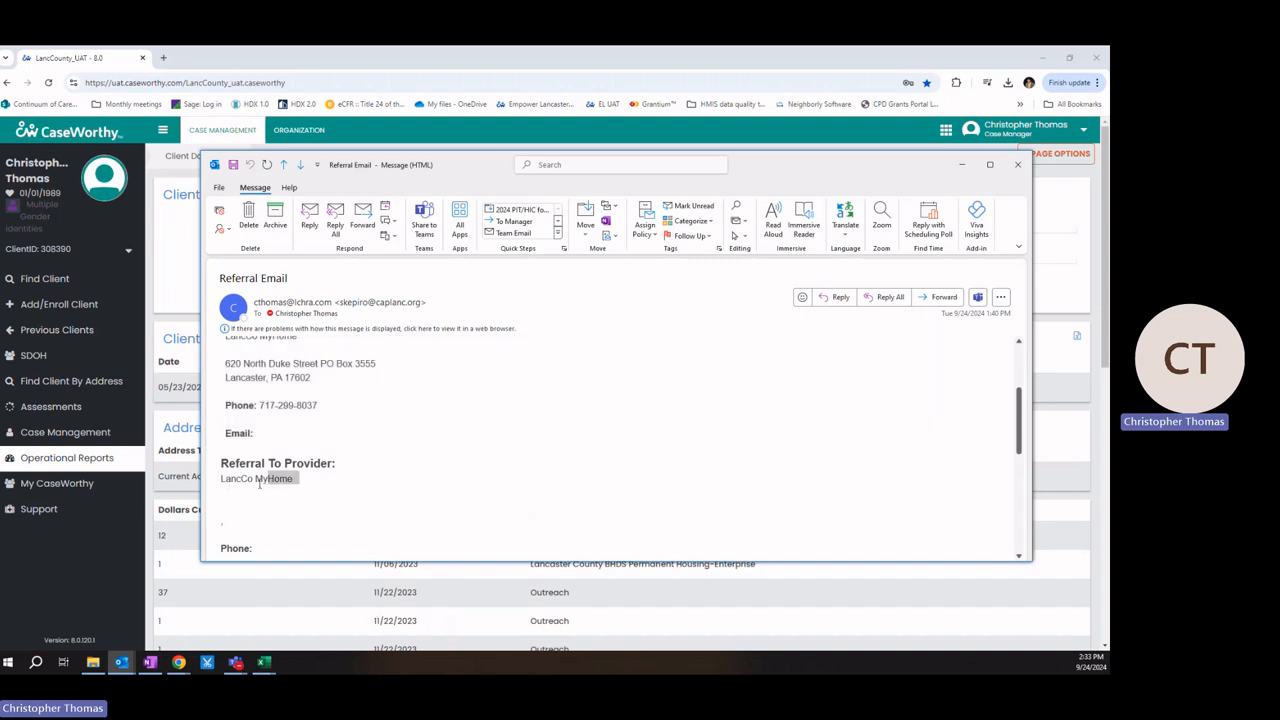
{"action": "scroll", "coordinate": [377, 523], "scroll_direction": "down", "scroll_amount": 4}
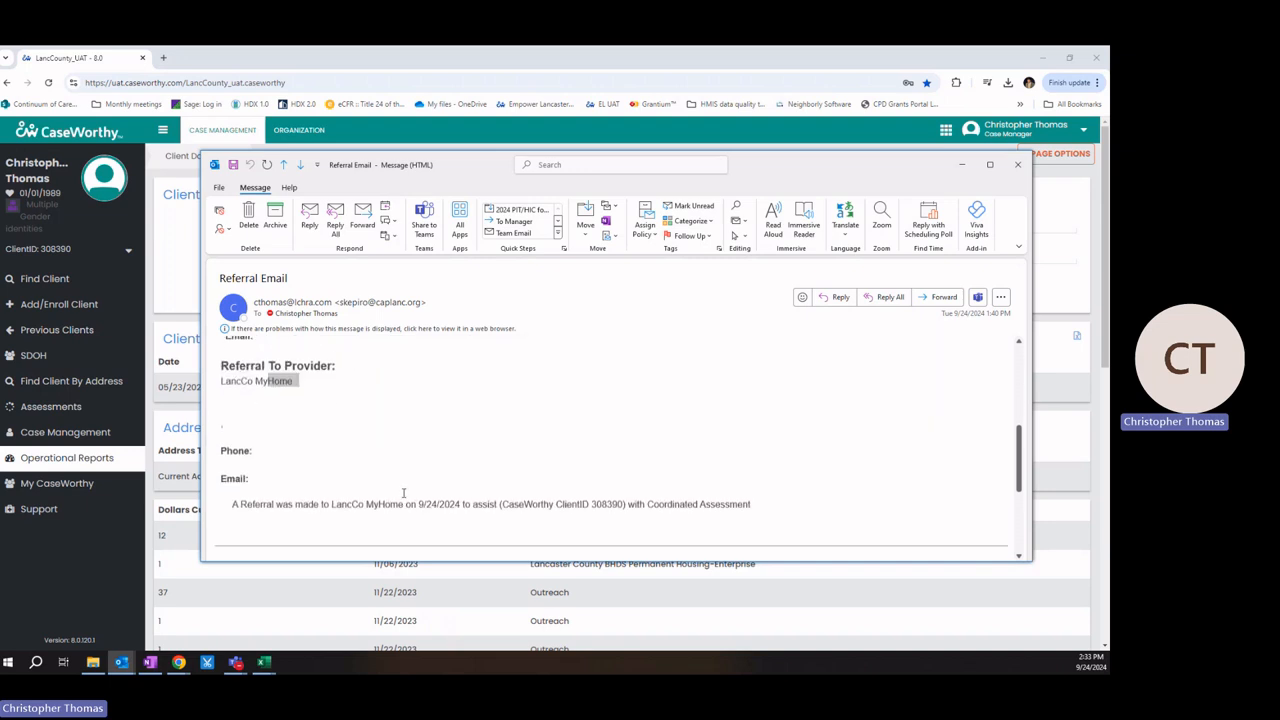
{"action": "left_click", "coordinate": [229, 407]}
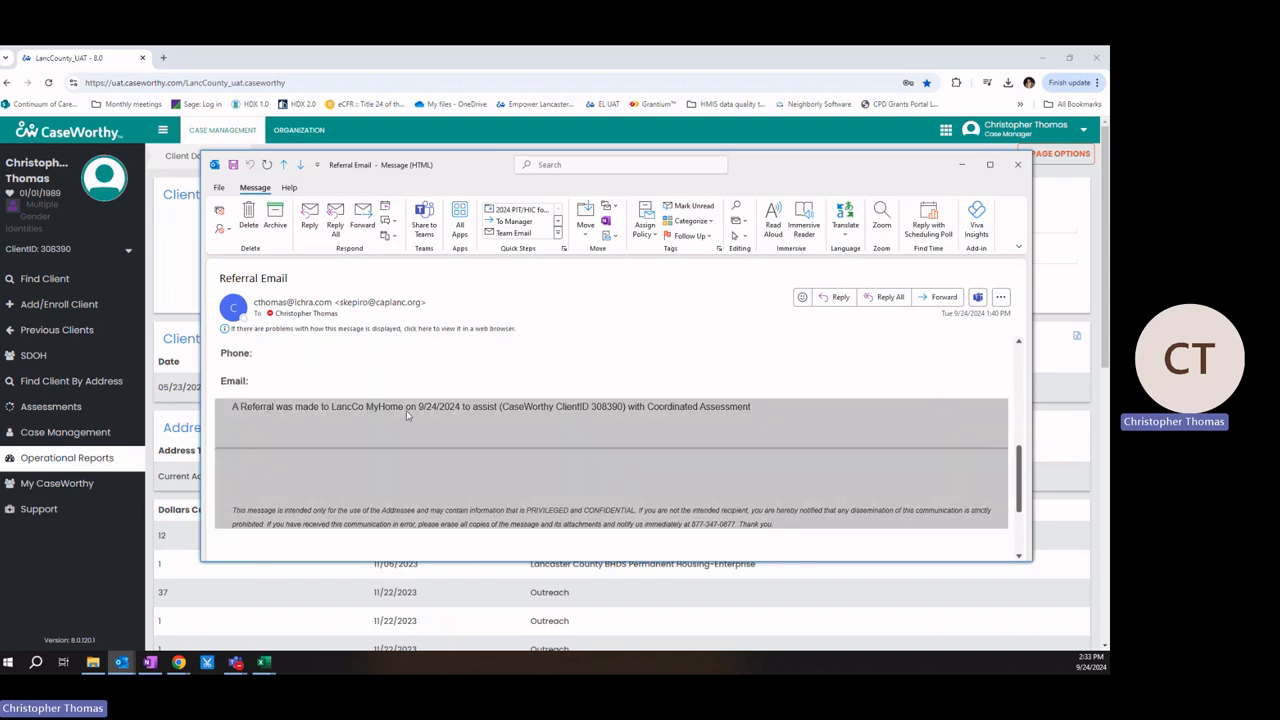
{"action": "left_click", "coordinate": [266, 408]}
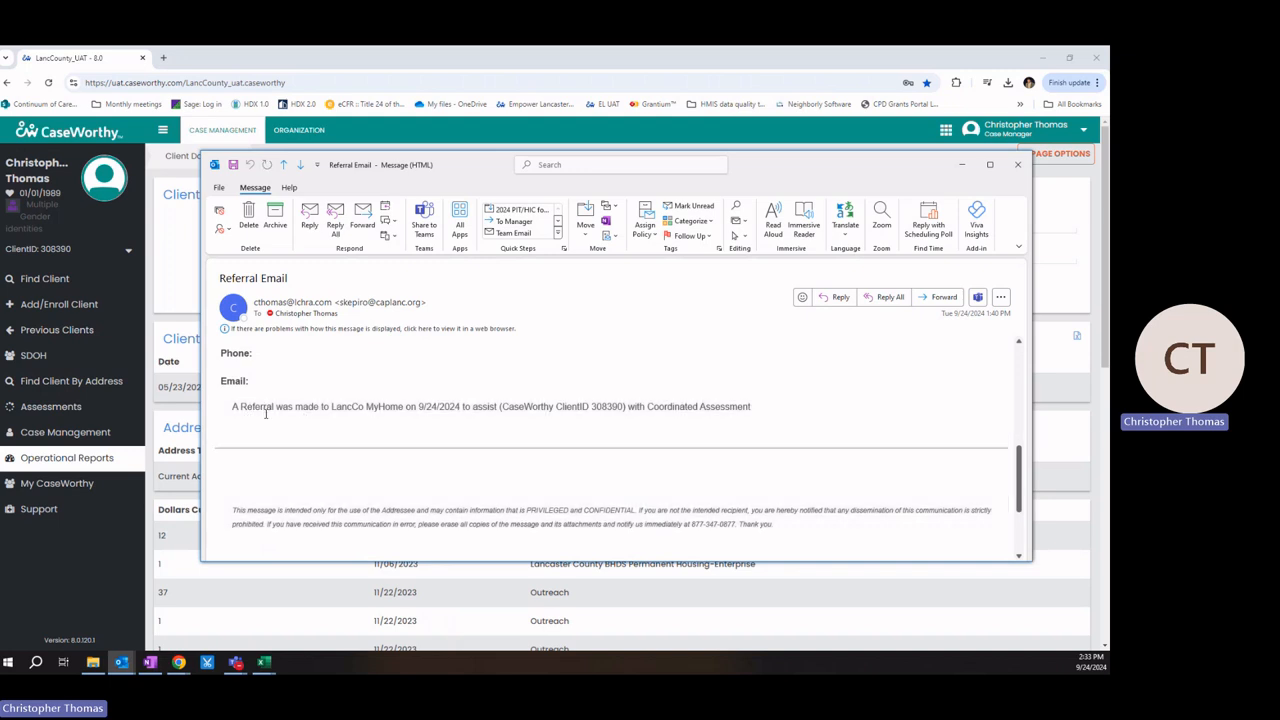
{"action": "left_click_drag", "start_coordinate": [331, 406], "coordinate": [461, 407]}
Step: Copy the client ID from the referral sentence and return to CaseWorthy's Find Client page
{"action": "left_click_drag", "start_coordinate": [625, 406], "coordinate": [591, 407]}
{"action": "key", "text": "ctrl+c"}
{"action": "right_click", "coordinate": [605, 408]}
{"action": "left_click", "coordinate": [614, 415]}
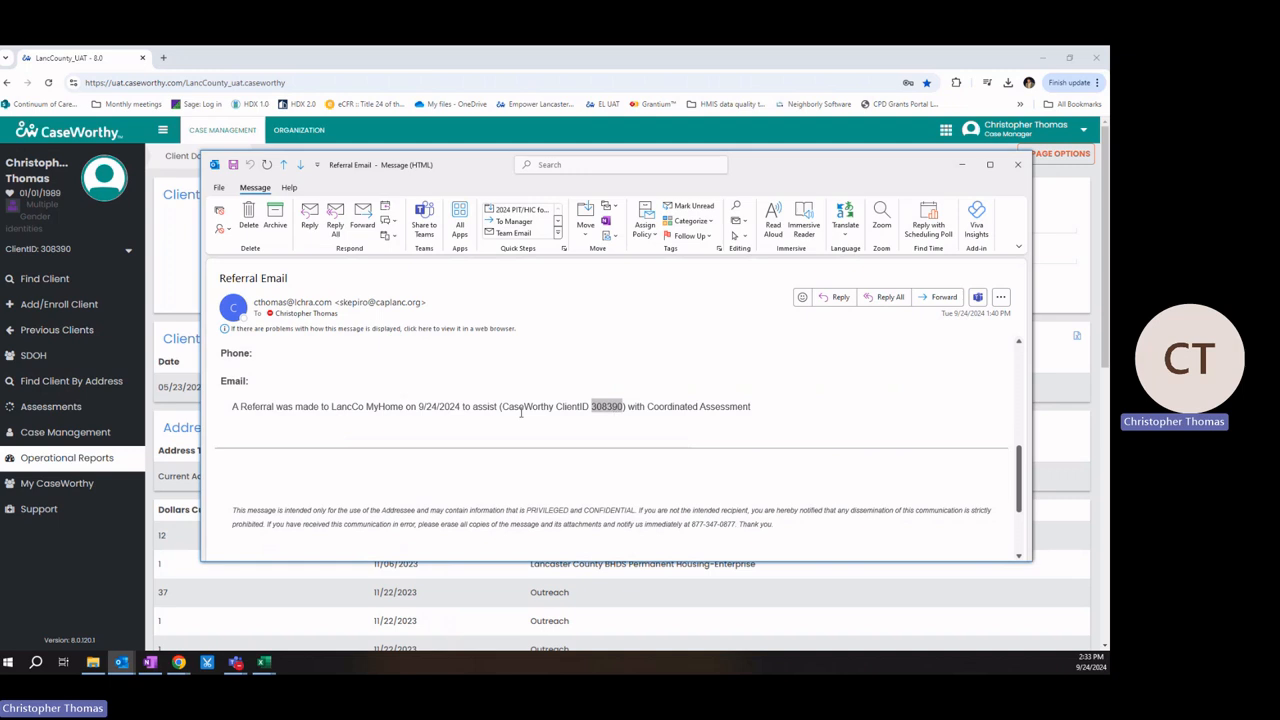
{"action": "left_click", "coordinate": [106, 280]}
{"action": "left_click", "coordinate": [106, 279]}
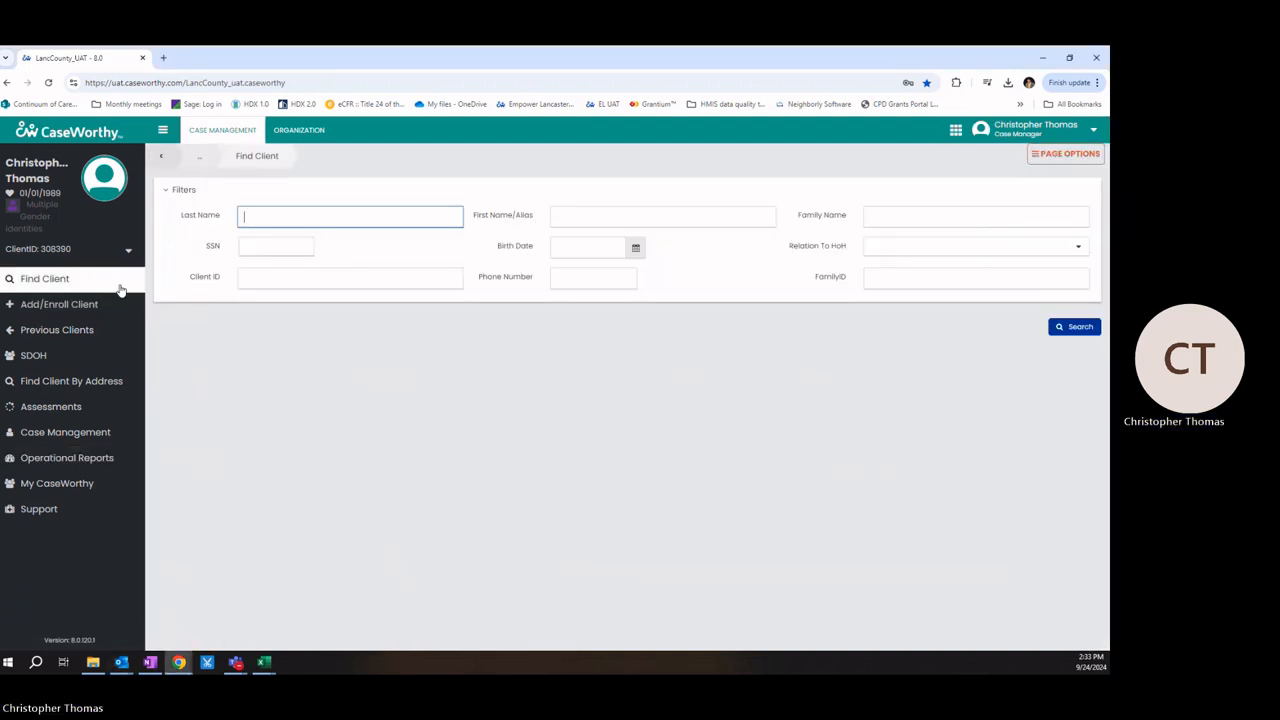
Step: Paste the copied client ID into Find Client, search, and open the matching client record
{"action": "left_click", "coordinate": [300, 277]}
{"action": "right_click", "coordinate": [302, 283]}
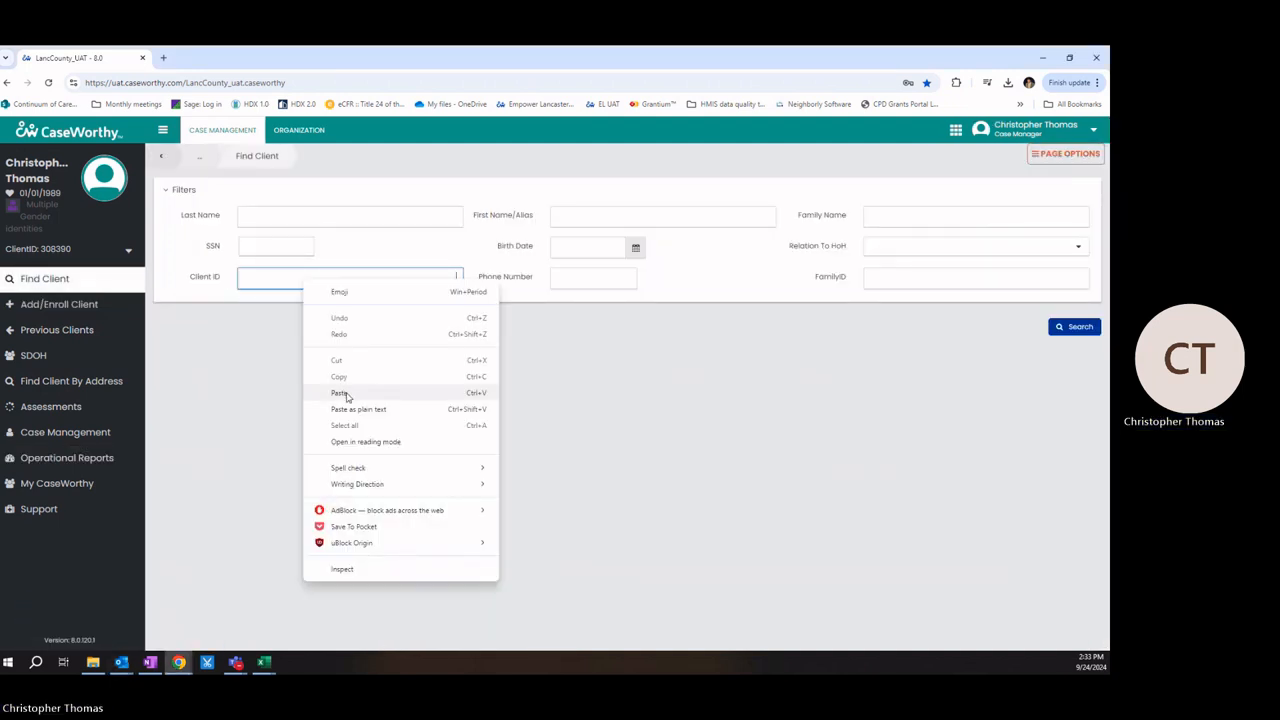
{"action": "left_click", "coordinate": [340, 393]}
{"action": "left_click", "coordinate": [1077, 327]}
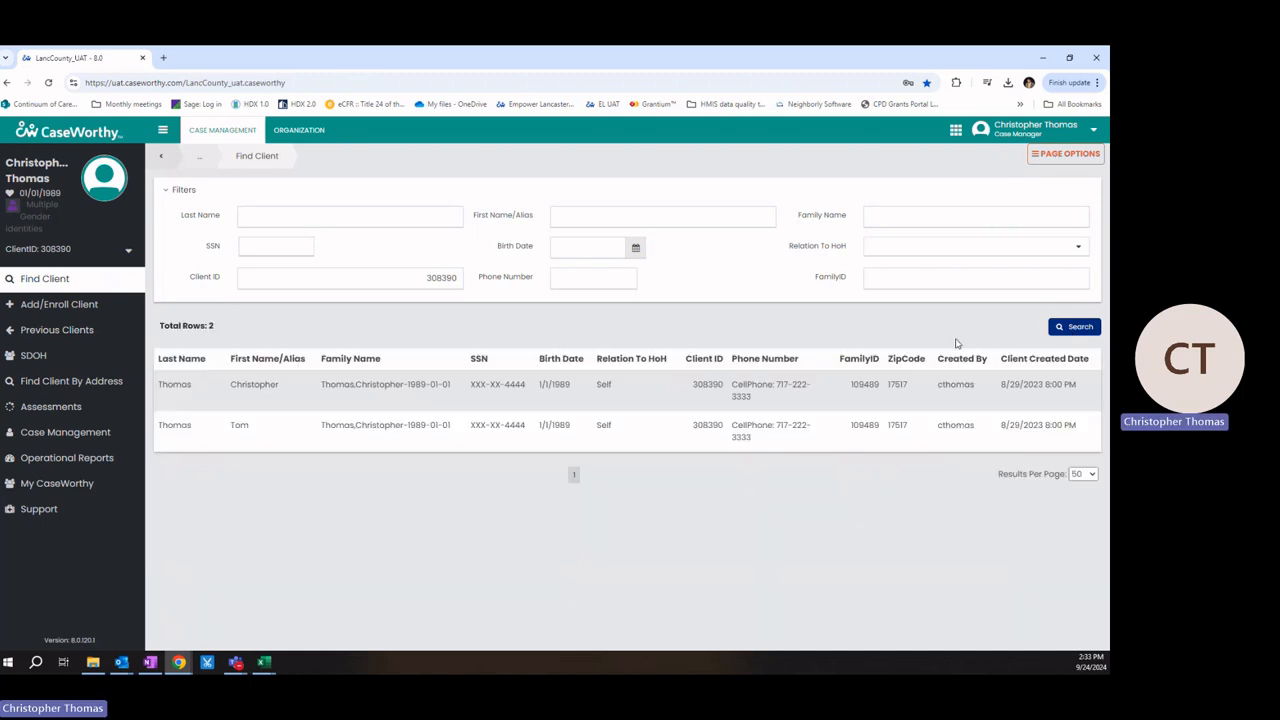
{"action": "left_click", "coordinate": [286, 395]}
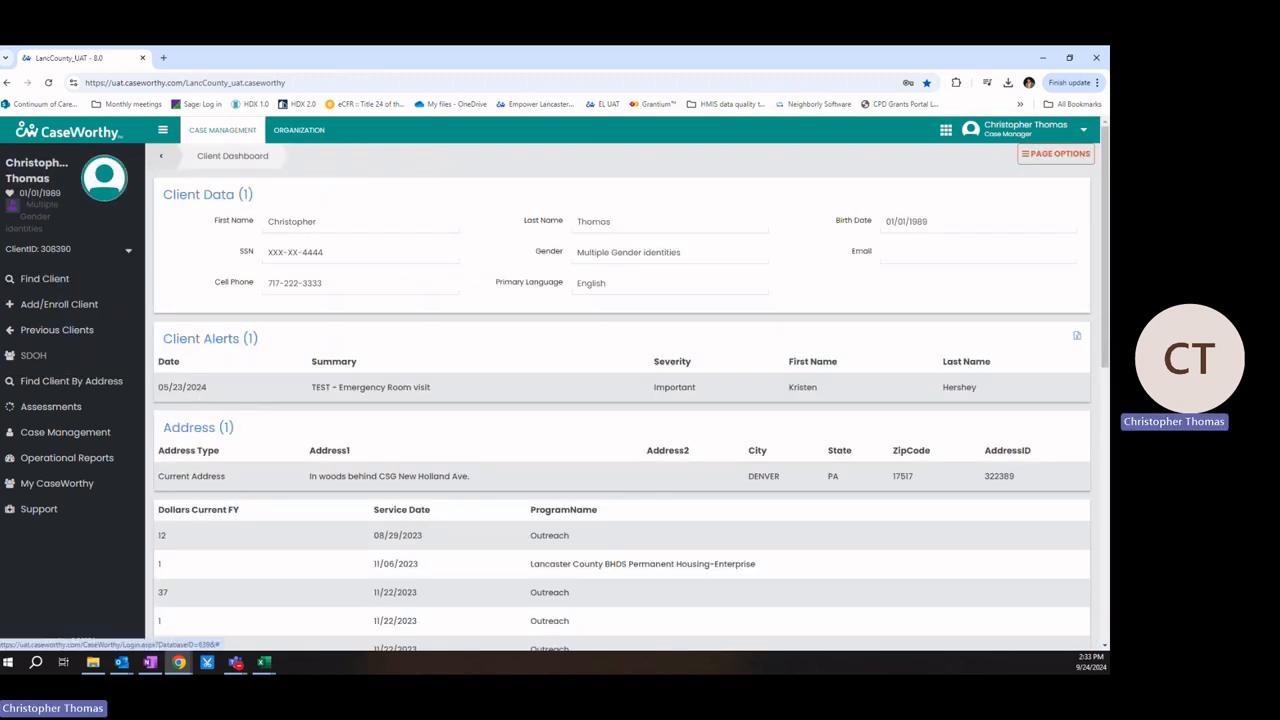
Step: Browse the sidebar's add/enroll and case management menus
{"action": "left_click", "coordinate": [60, 309]}
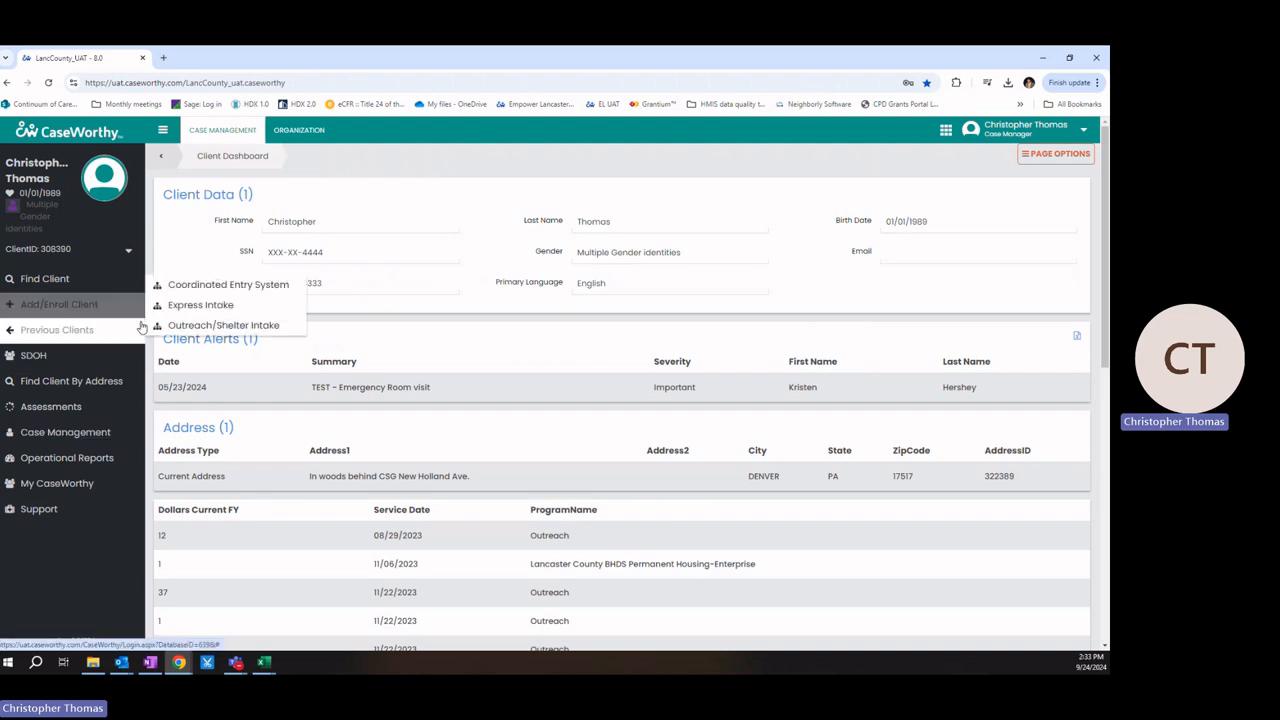
{"action": "left_click", "coordinate": [228, 285]}
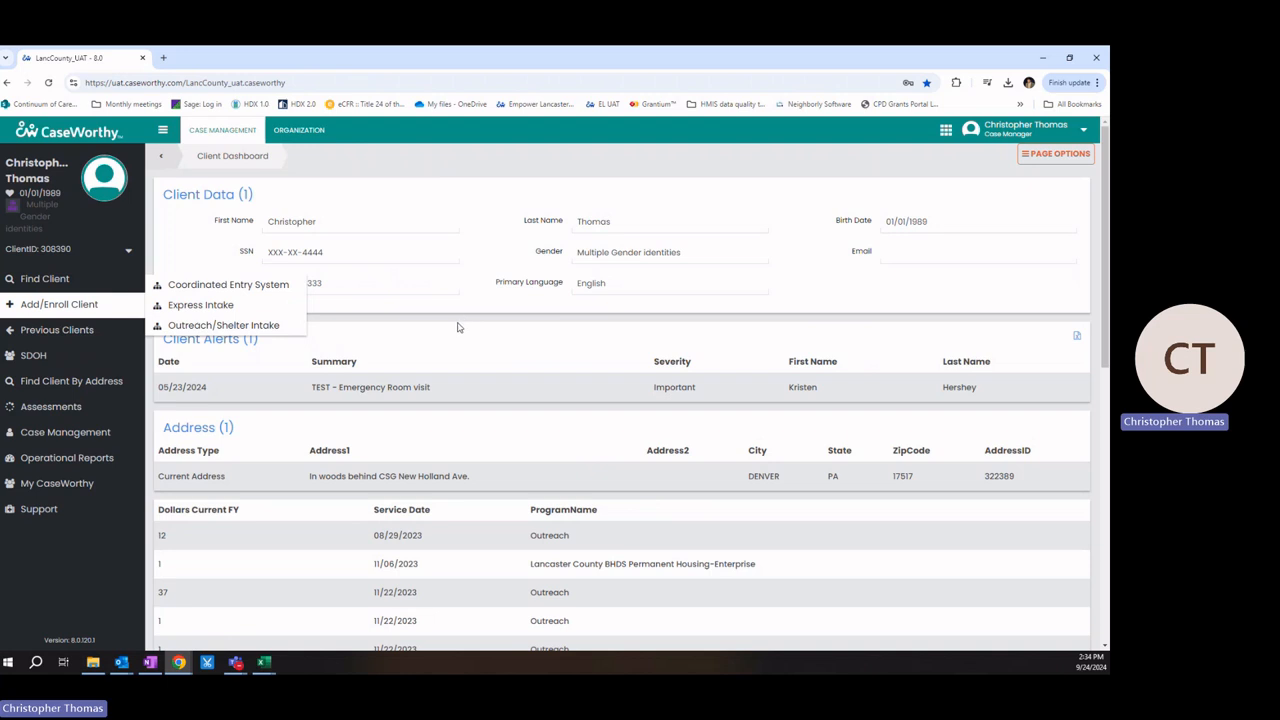
{"action": "left_click", "coordinate": [464, 327]}
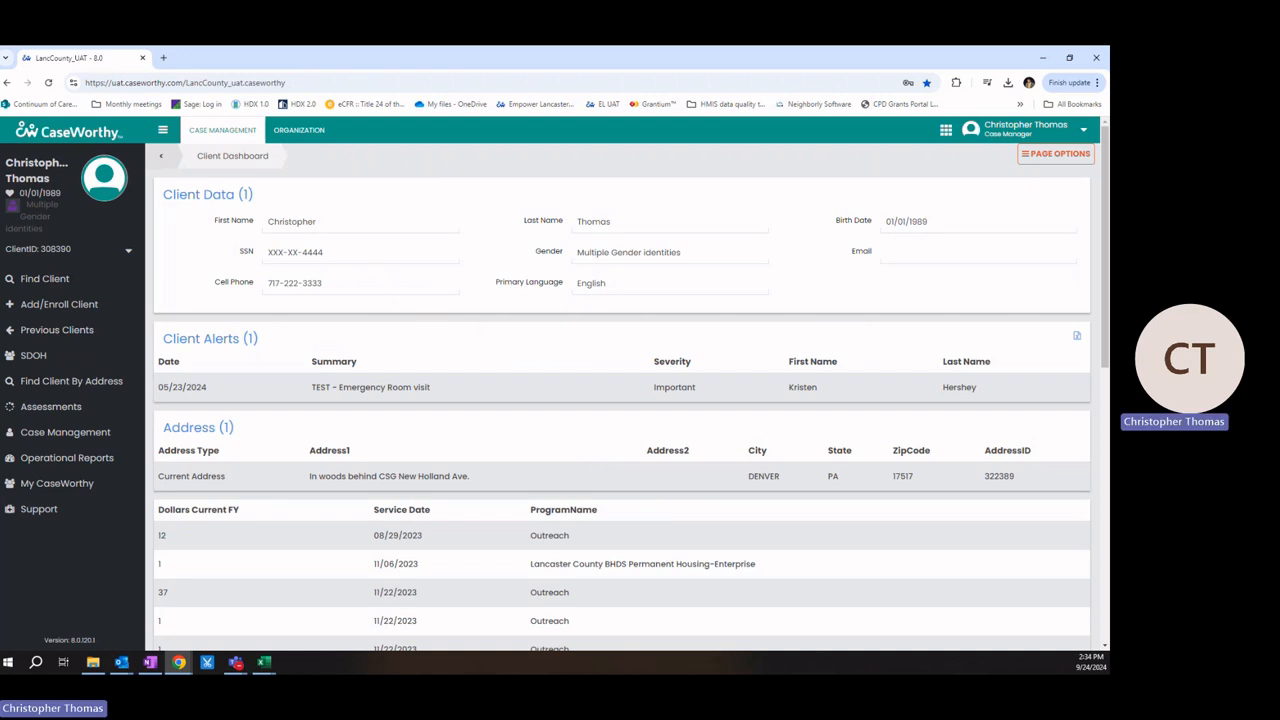
{"action": "left_click", "coordinate": [73, 441]}
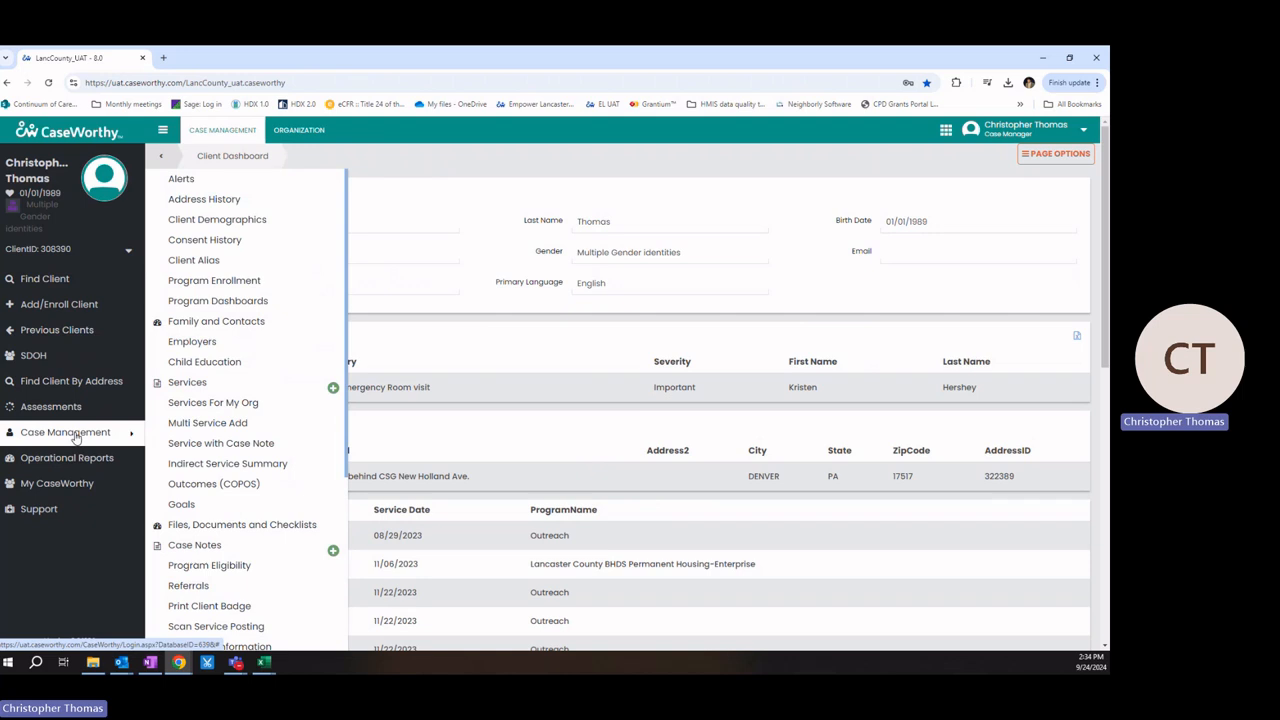
{"action": "left_click", "coordinate": [200, 584]}
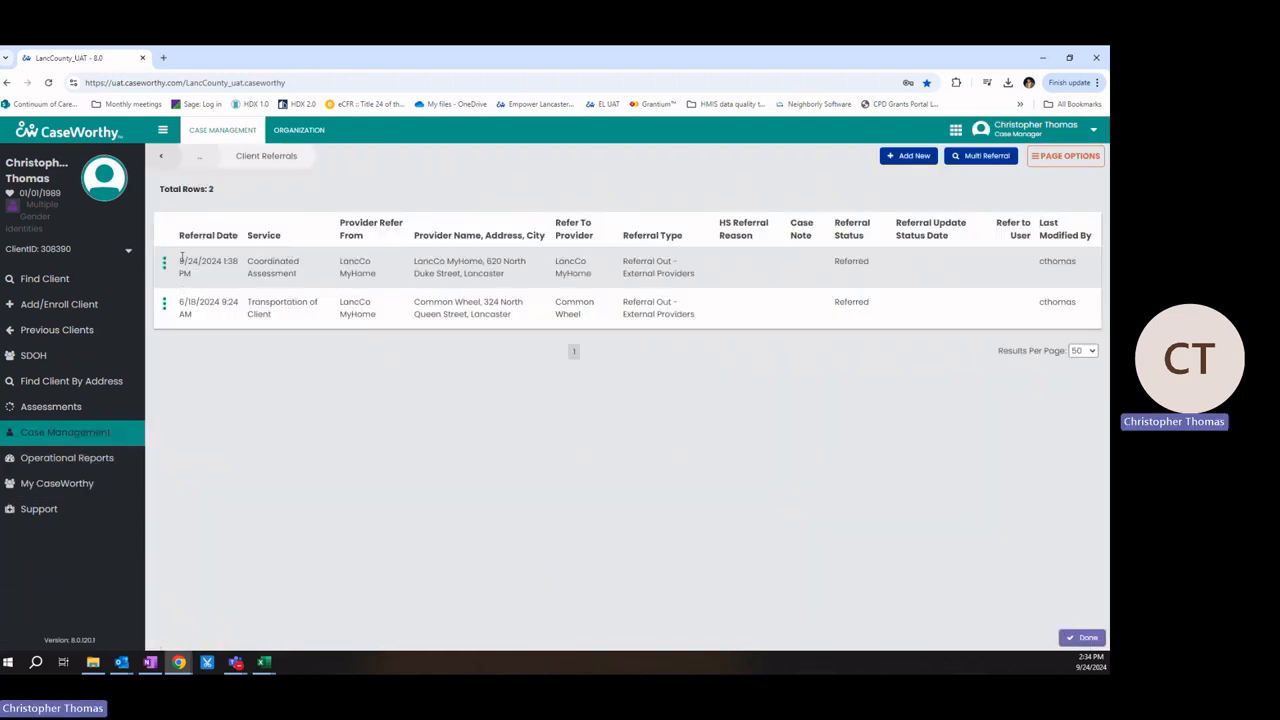
{"action": "left_click_drag", "start_coordinate": [179, 259], "coordinate": [300, 277]}
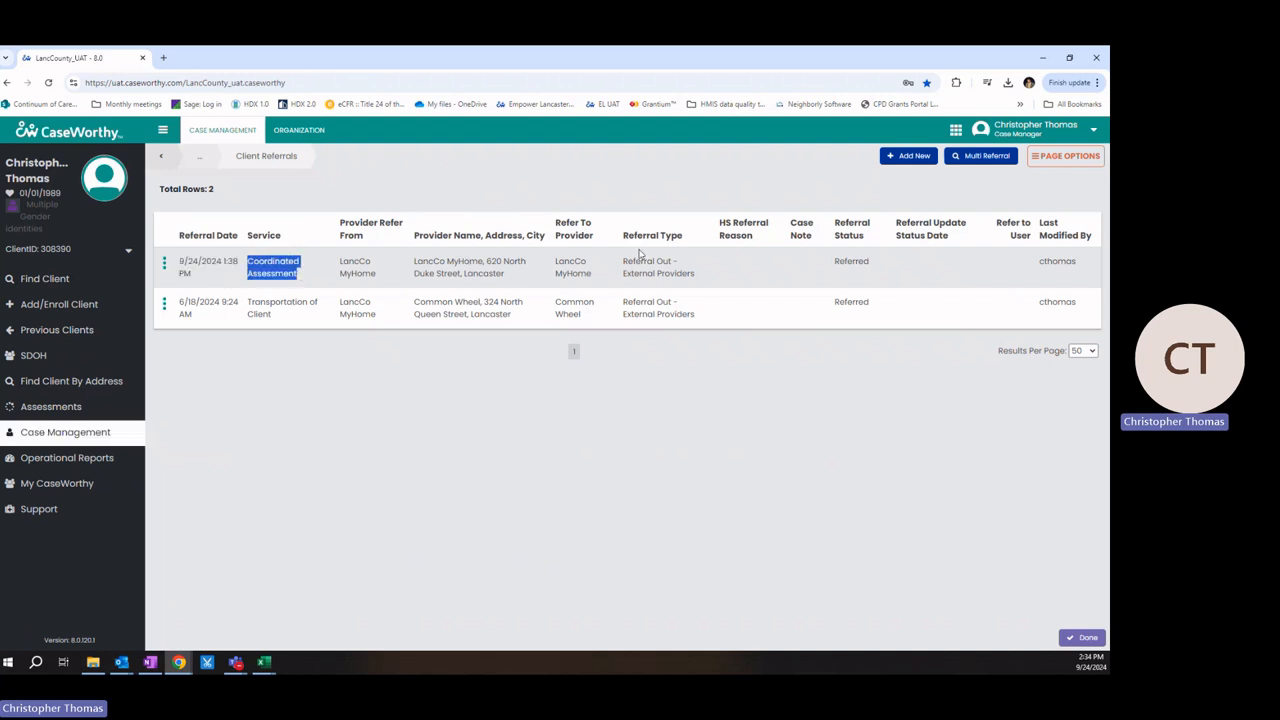
{"action": "left_click", "coordinate": [318, 267]}
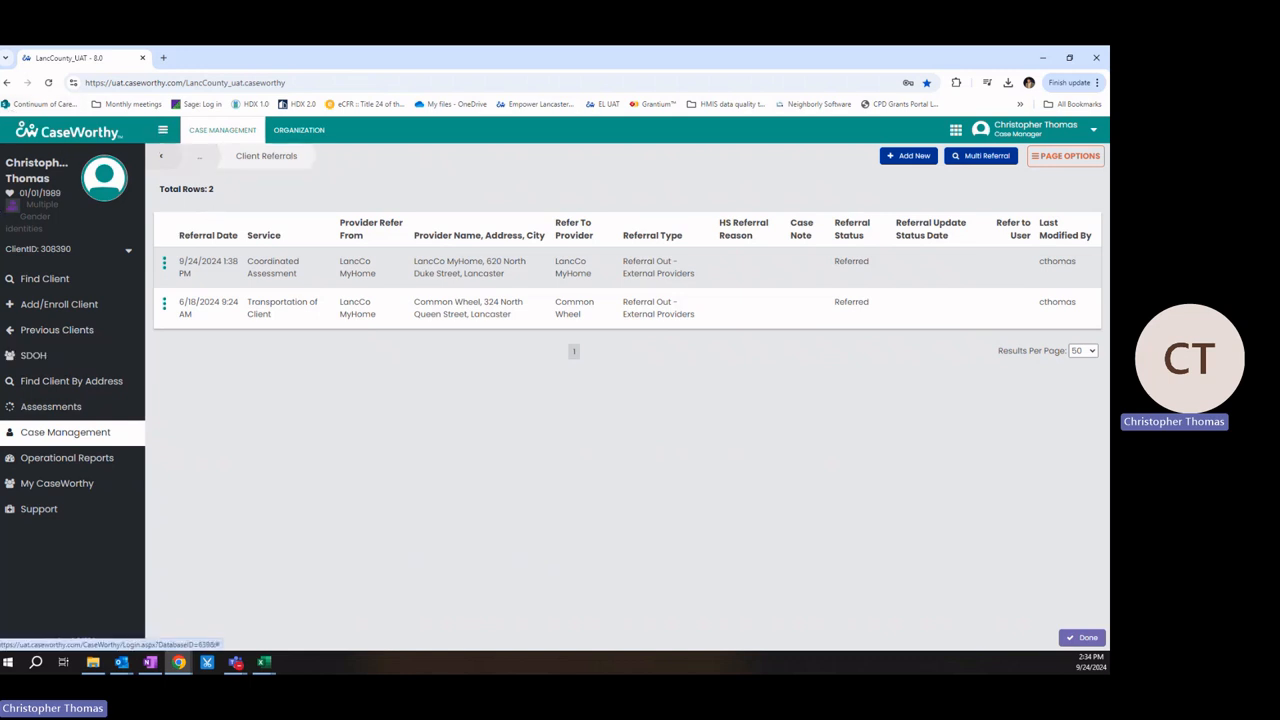
Step: Run the Referral Pivot Report with start referral date 09/10/2024 and accept the field layout
{"action": "left_click", "coordinate": [73, 459]}
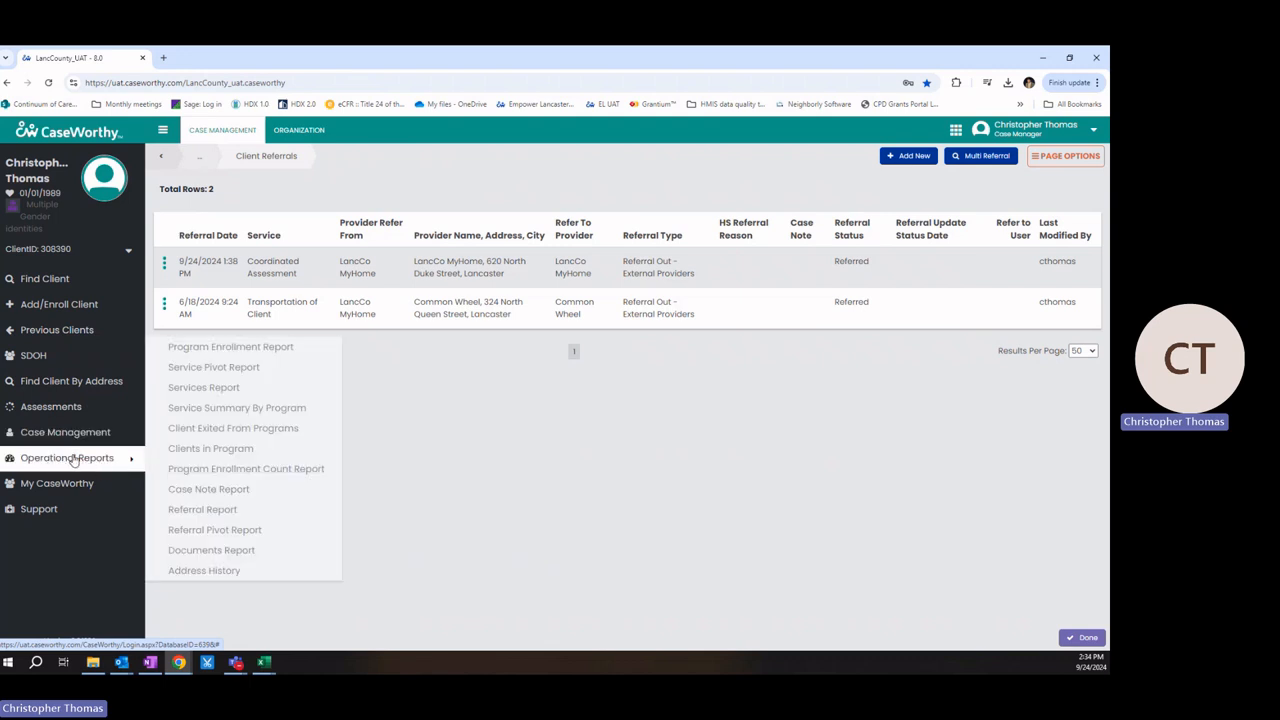
{"action": "left_click", "coordinate": [213, 531]}
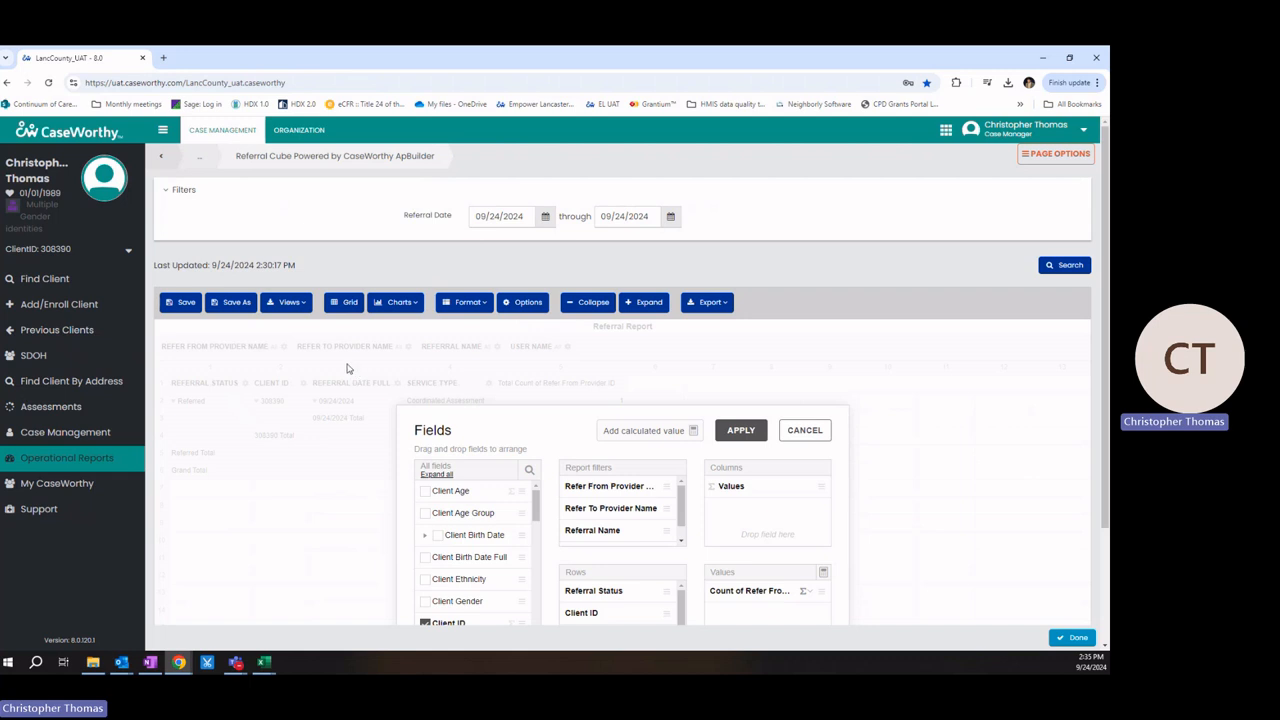
{"action": "left_click", "coordinate": [487, 216]}
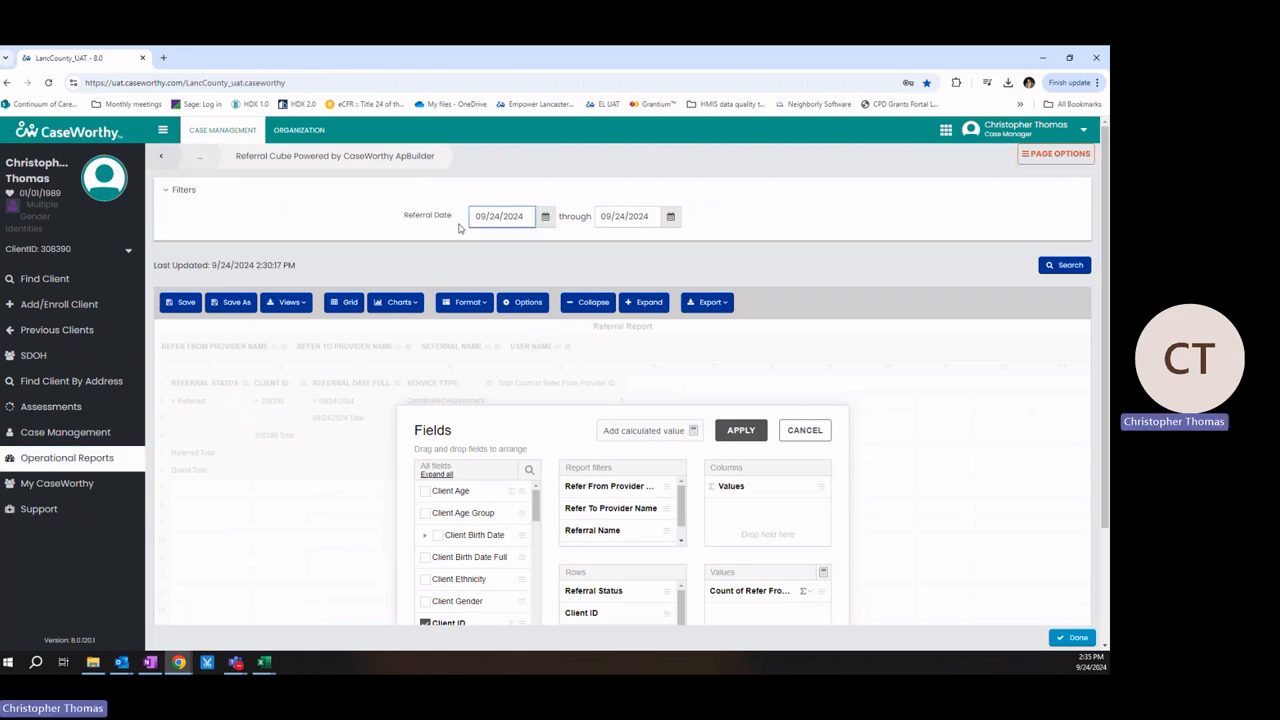
{"action": "triple_click", "coordinate": [505, 217]}
{"action": "type", "text": "09/10/2024"}
{"action": "left_click", "coordinate": [1053, 268]}
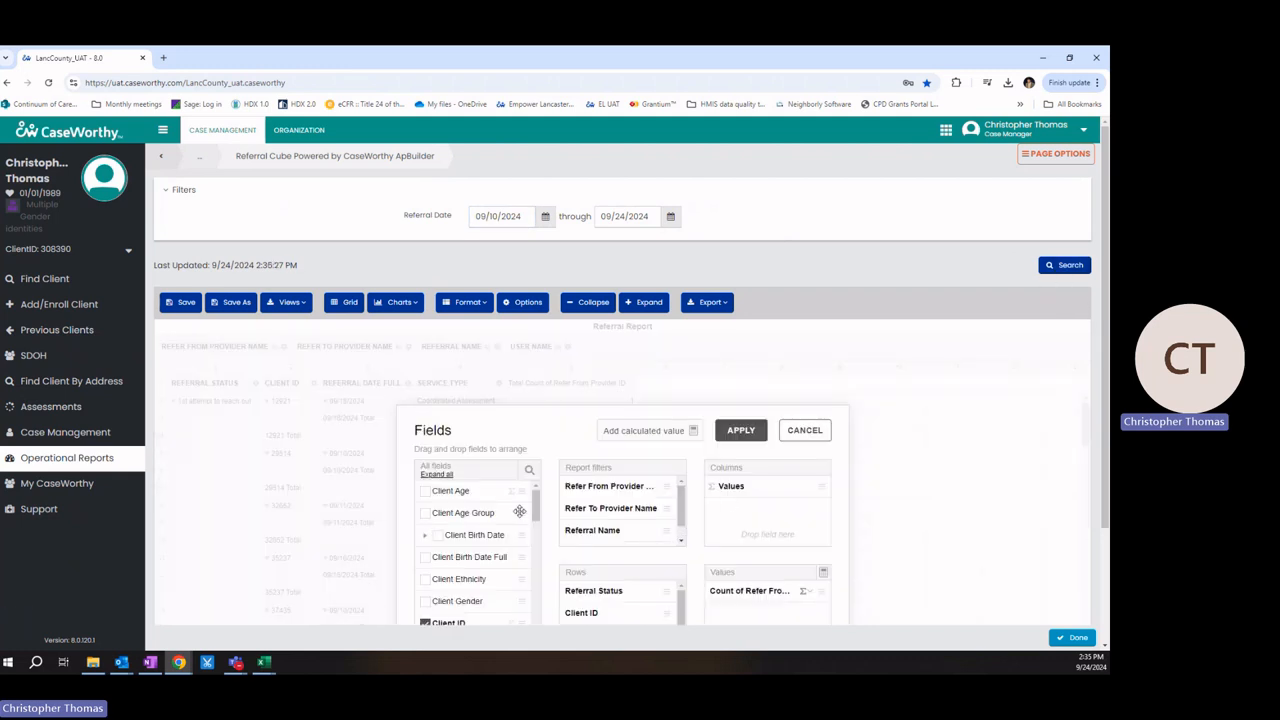
{"action": "left_click", "coordinate": [741, 430]}
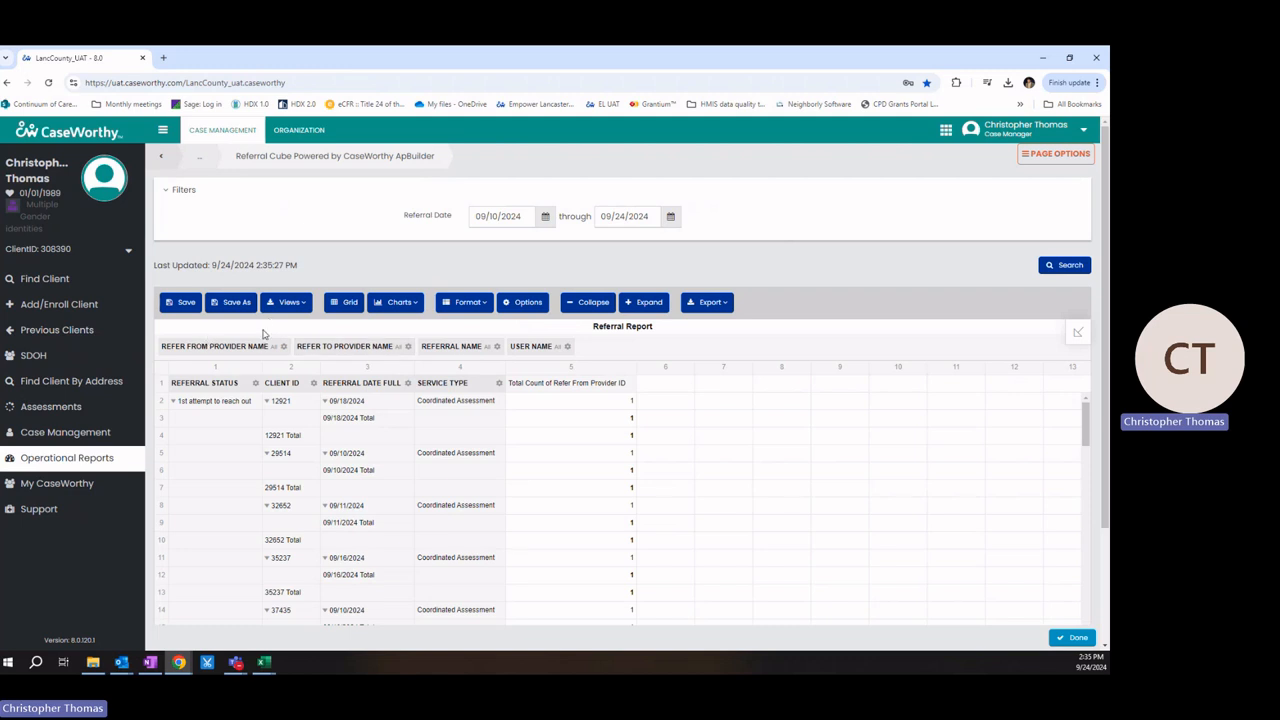
Step: Filter the report's Refer To Provider Name to LancCo MyHome only
{"action": "left_click", "coordinate": [346, 350]}
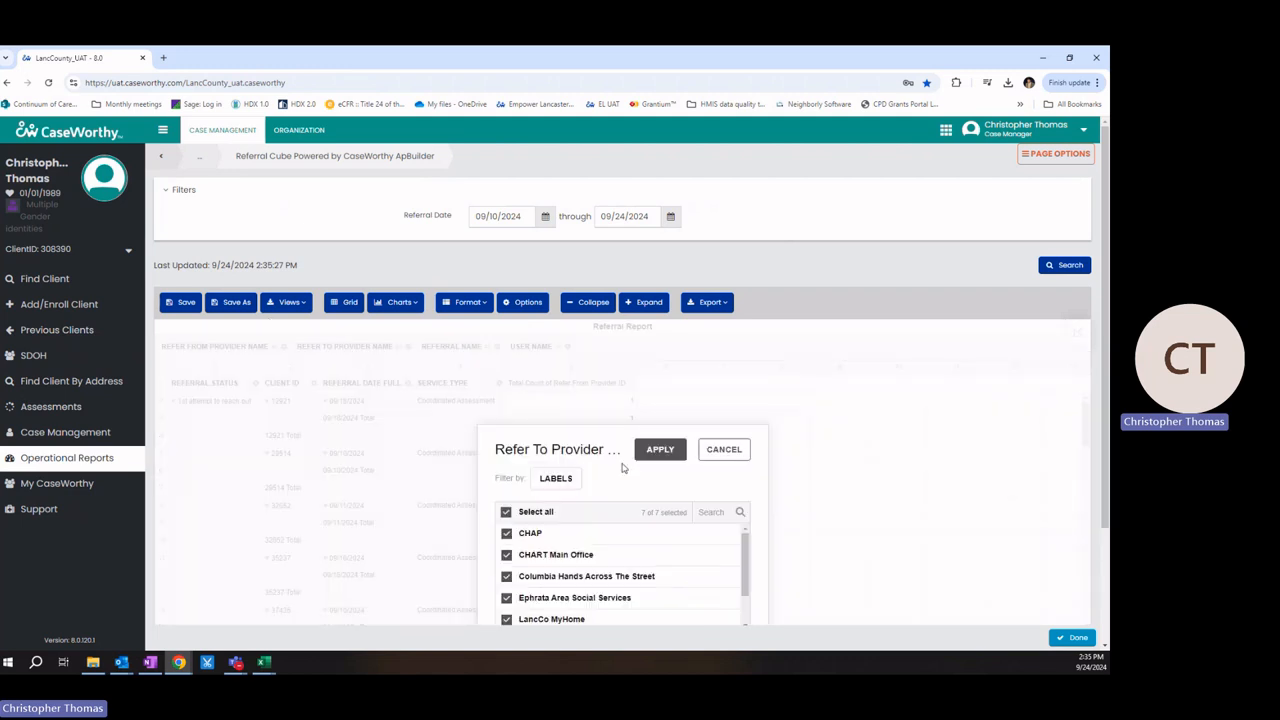
{"action": "scroll", "coordinate": [997, 551], "scroll_direction": "down", "scroll_amount": 2}
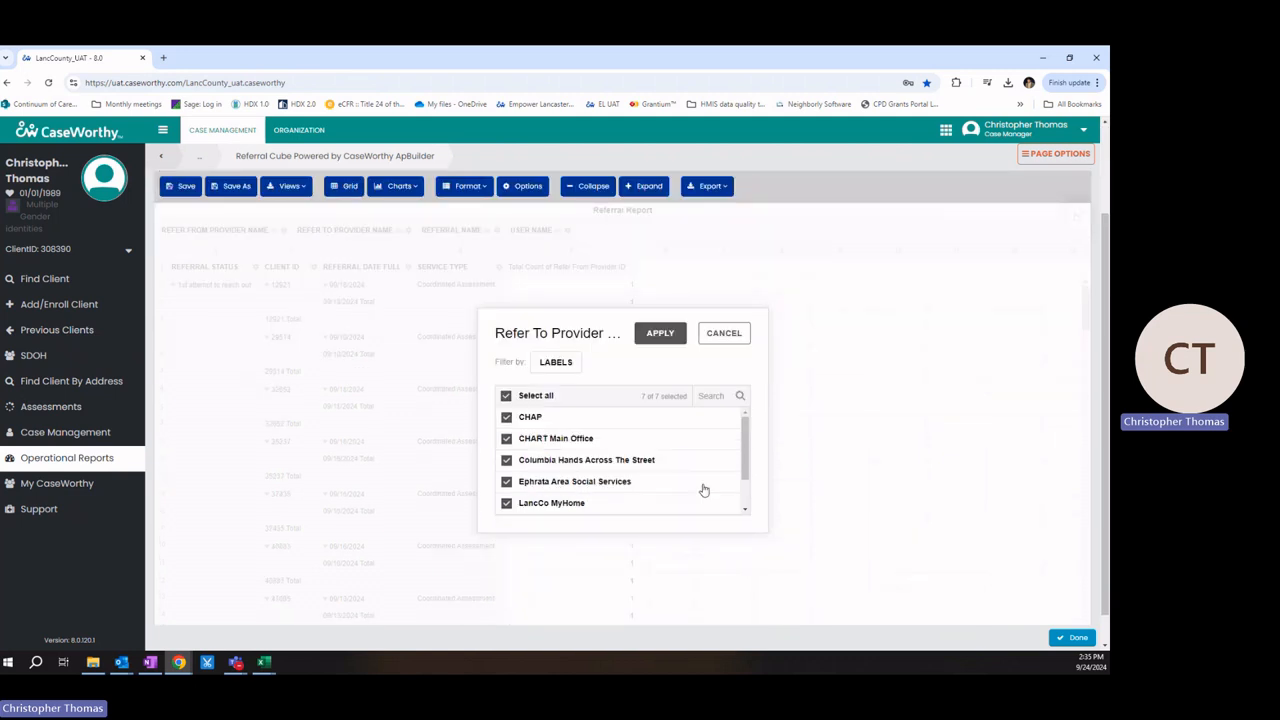
{"action": "scroll", "coordinate": [700, 451], "scroll_direction": "down", "scroll_amount": 1}
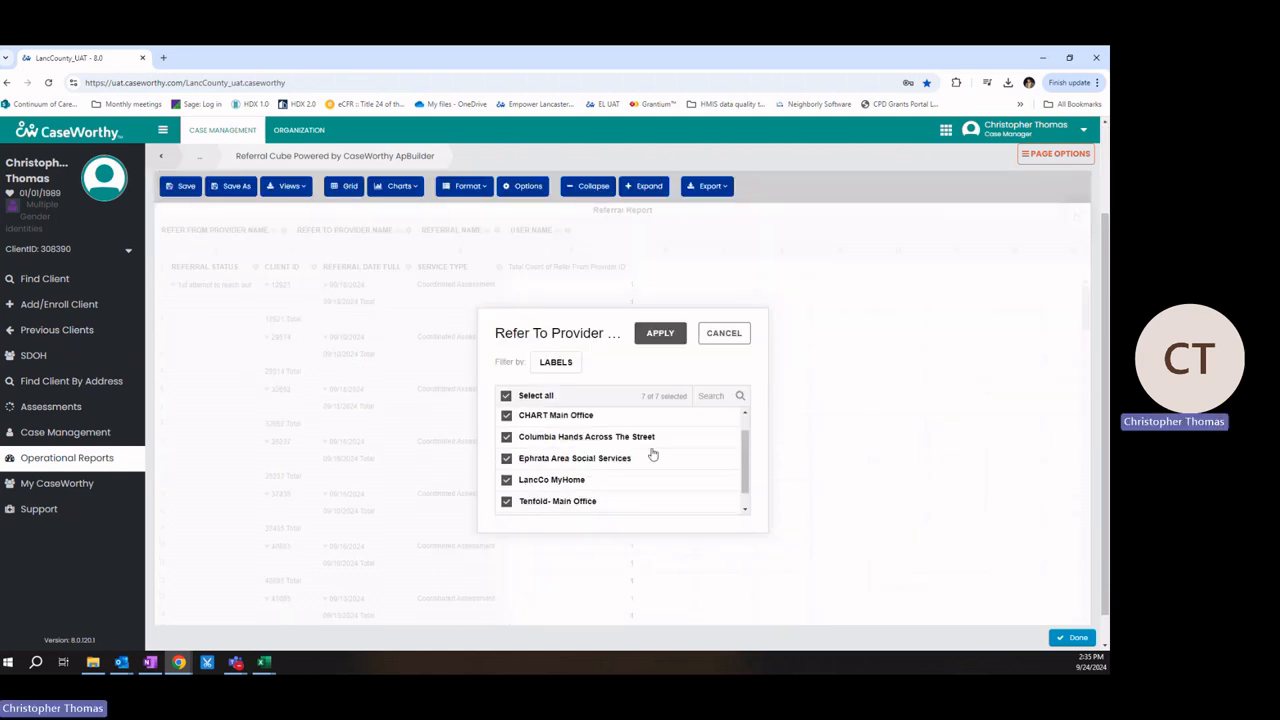
{"action": "left_click", "coordinate": [506, 396]}
{"action": "left_click", "coordinate": [506, 480]}
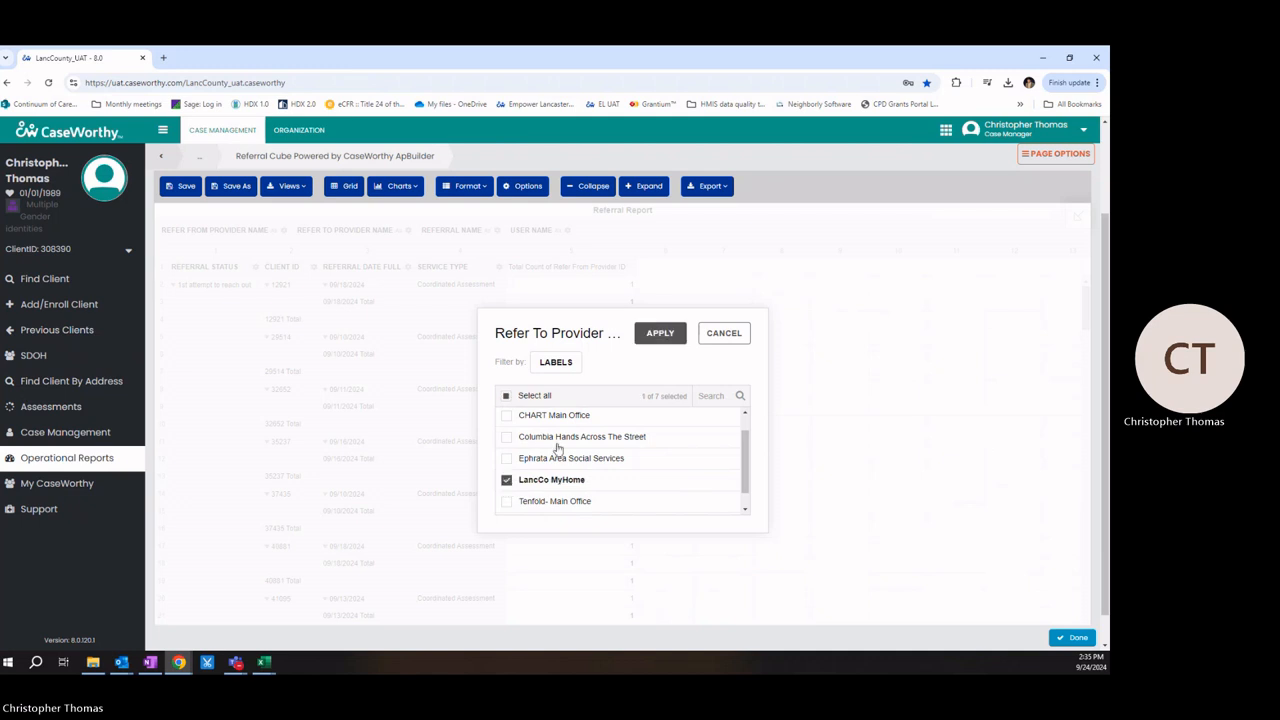
{"action": "left_click", "coordinate": [660, 334]}
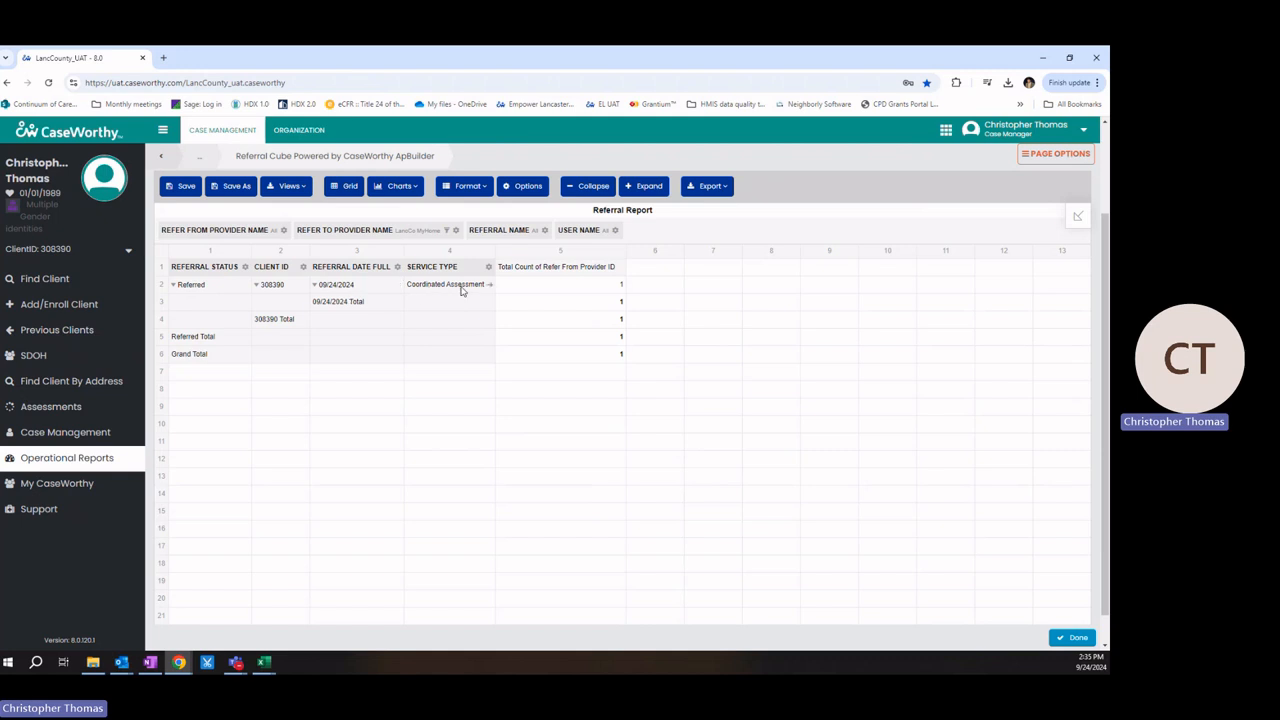
{"action": "scroll", "coordinate": [466, 369], "scroll_direction": "up", "scroll_amount": 2}
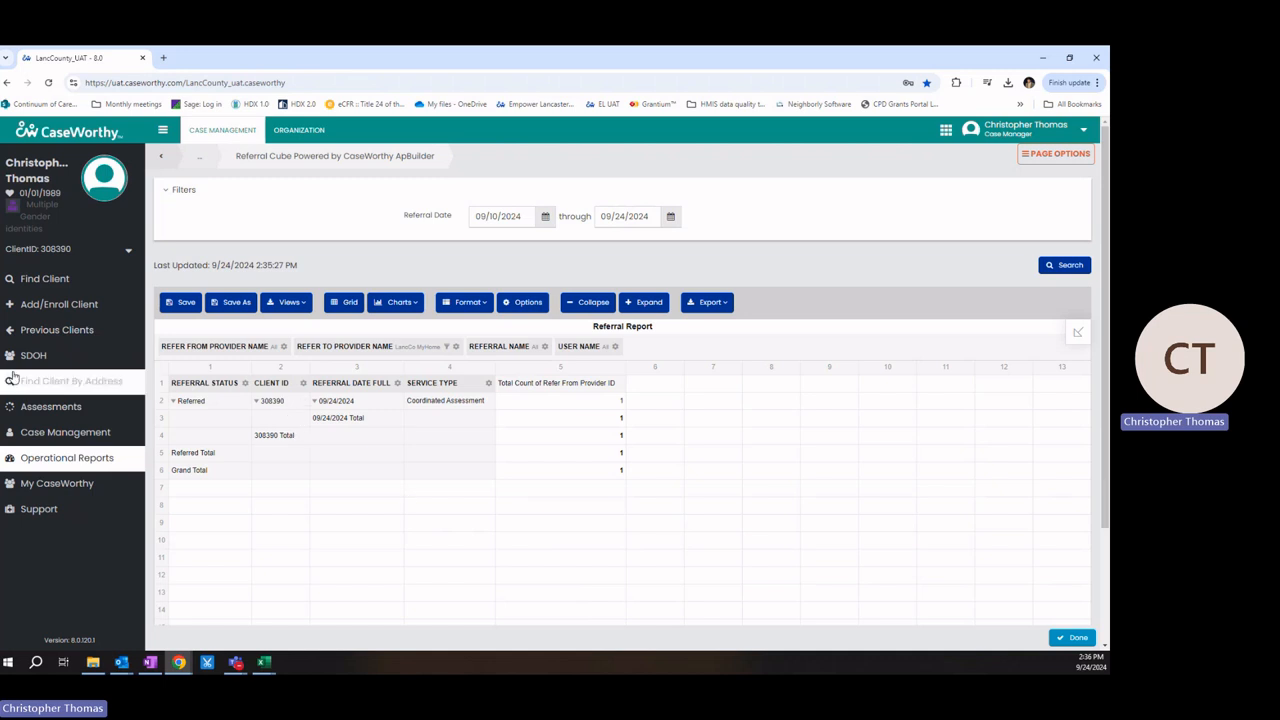
Step: Search for the client by their Client ID and open their Case Management Referrals list
{"action": "left_click", "coordinate": [58, 278]}
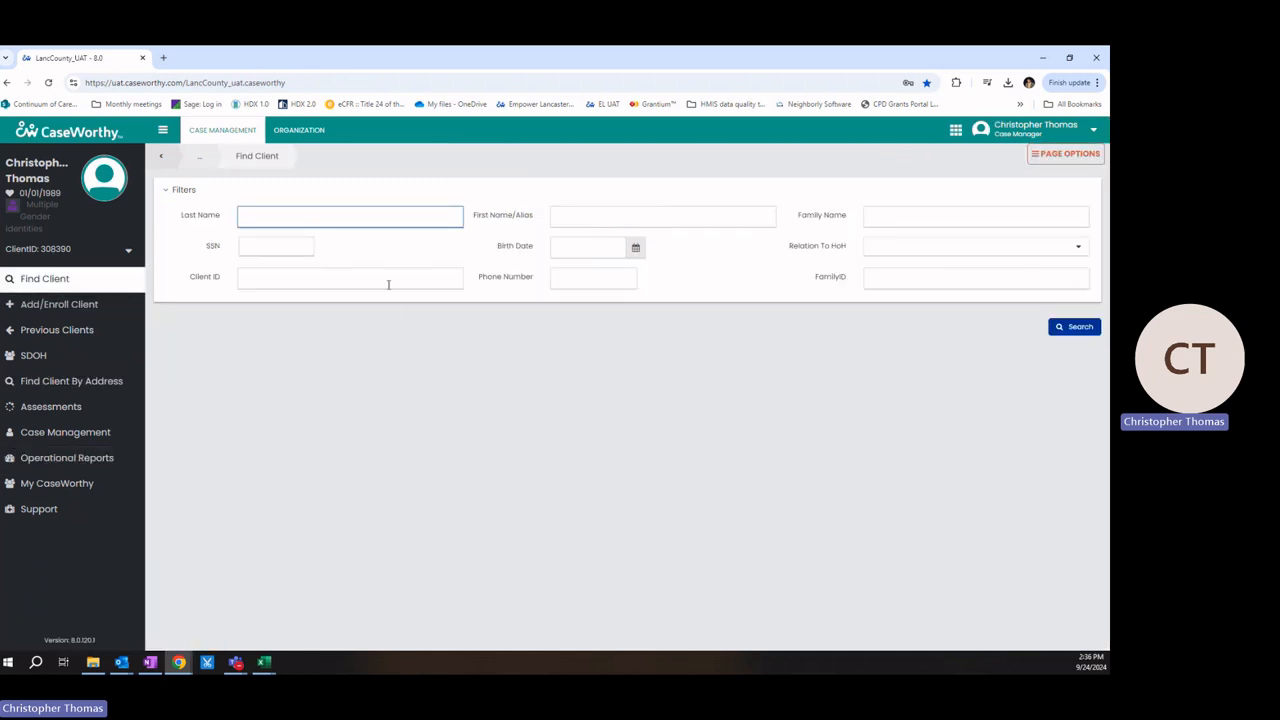
{"action": "left_click", "coordinate": [389, 281]}
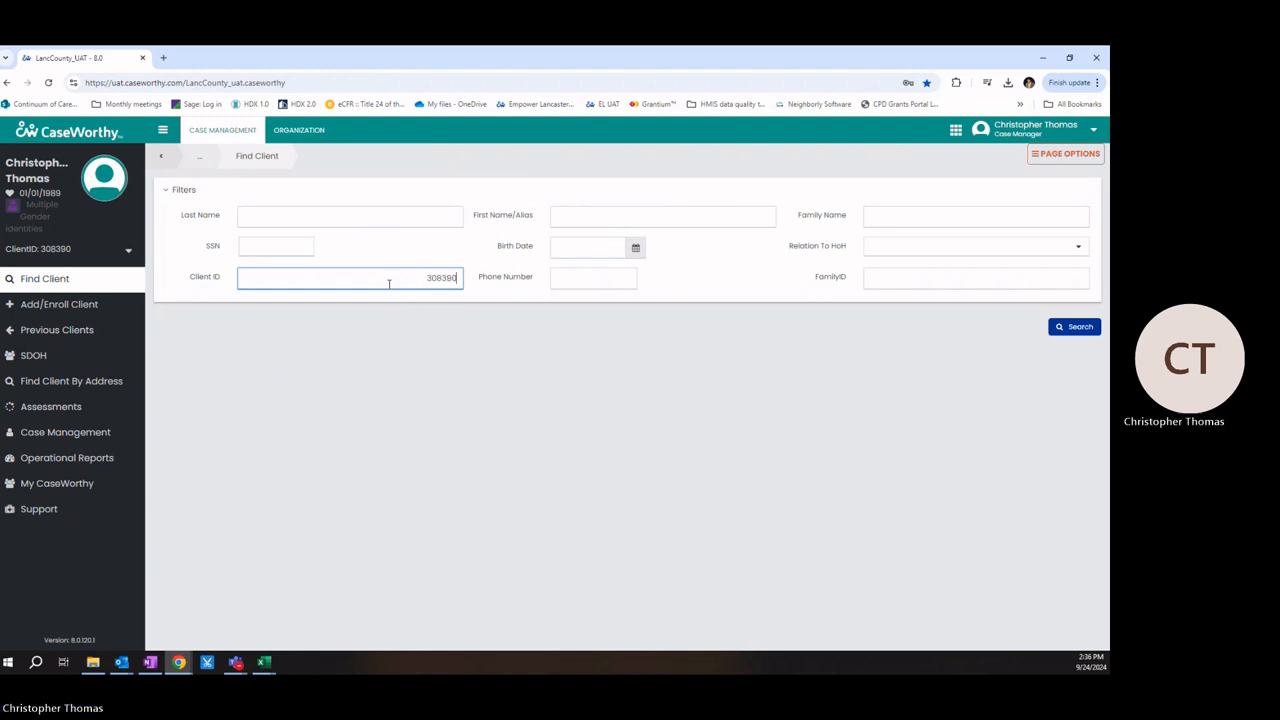
{"action": "left_click", "coordinate": [1079, 328]}
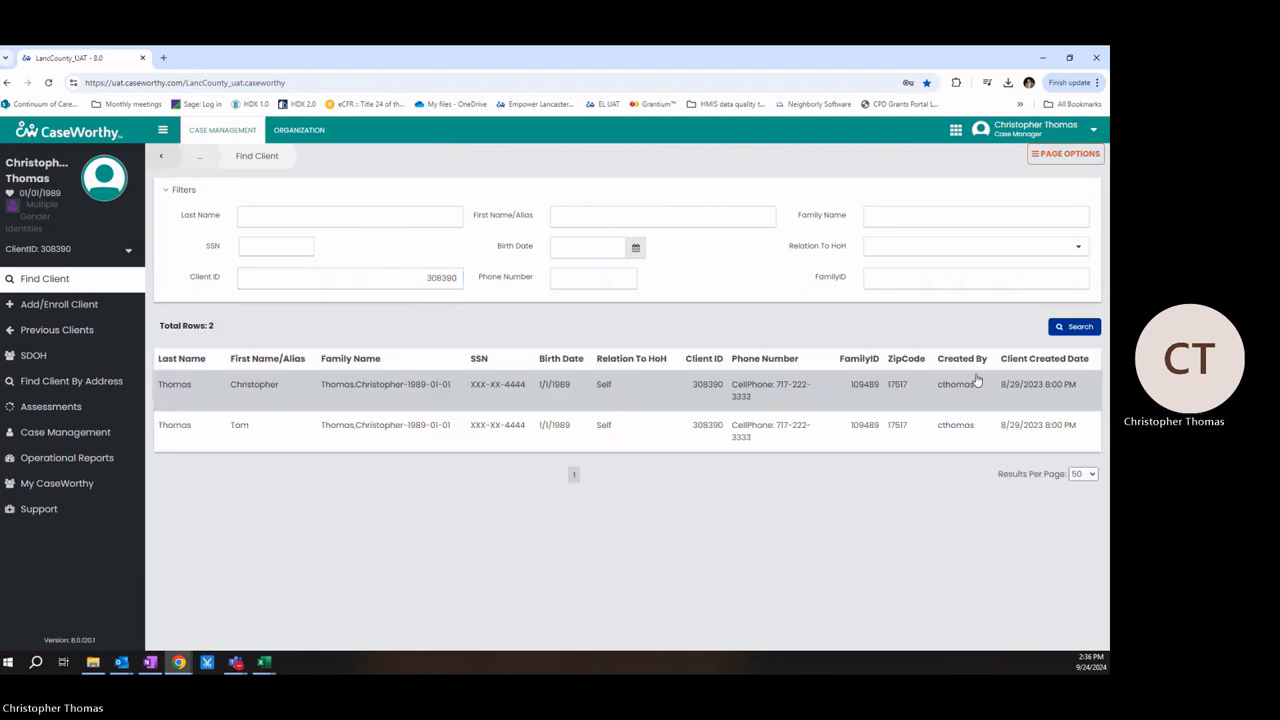
{"action": "left_click", "coordinate": [391, 398]}
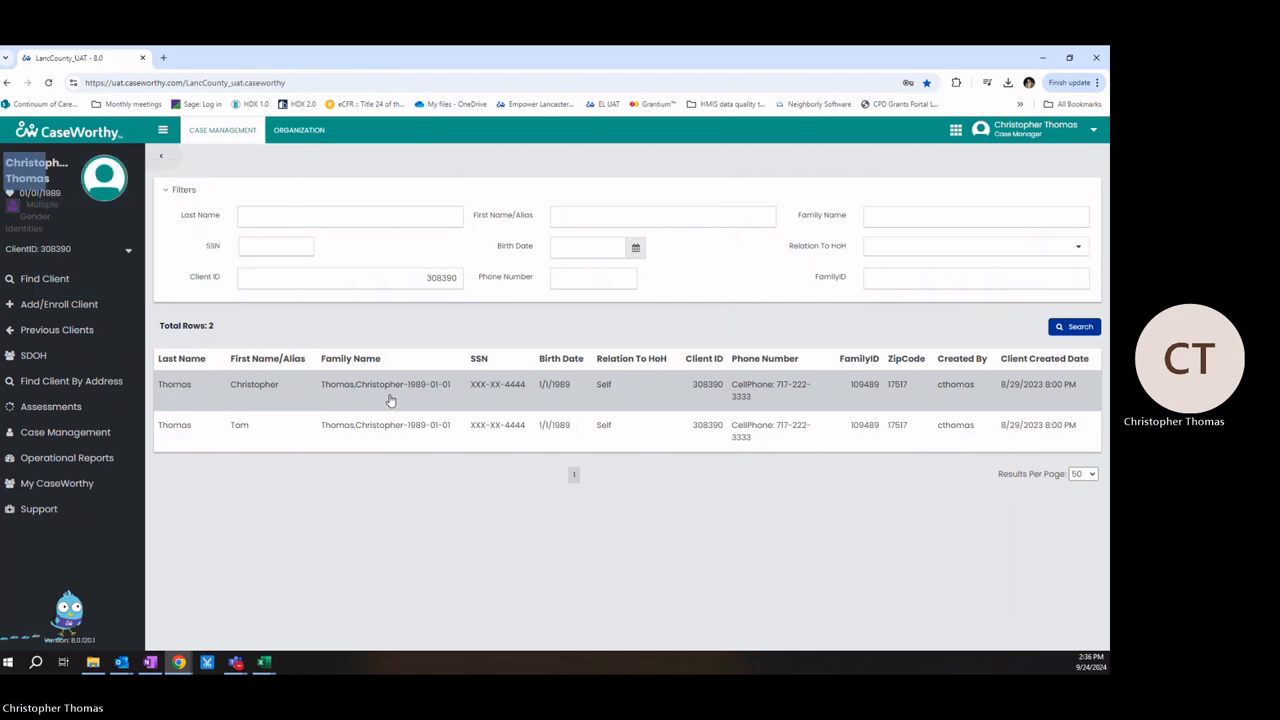
{"action": "mouse_move", "coordinate": [129, 431]}
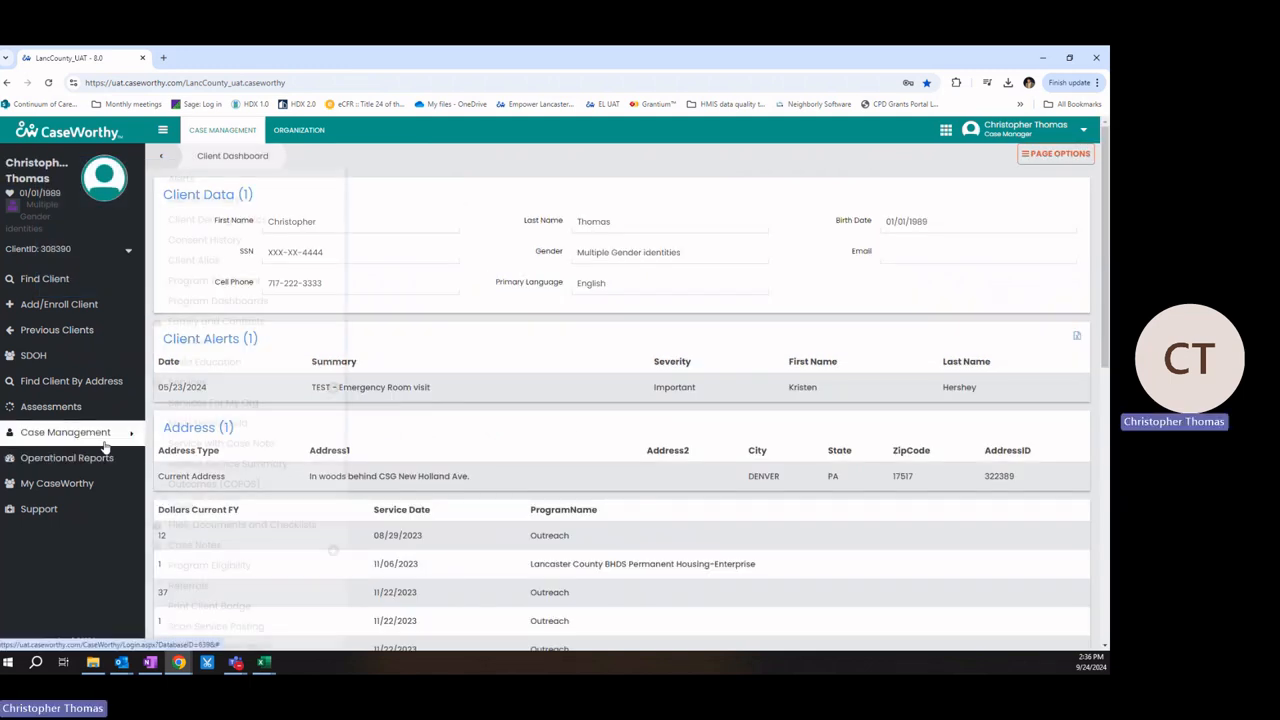
{"action": "left_click", "coordinate": [188, 586]}
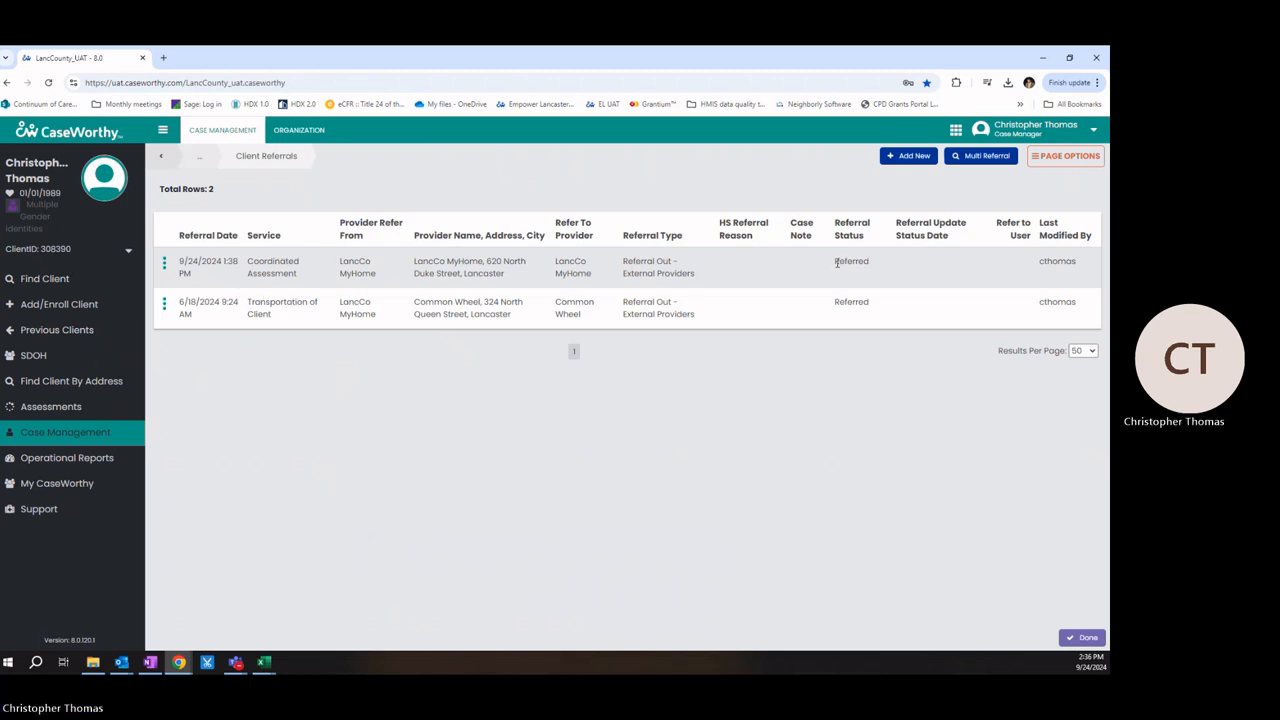
Step: Open the newest Coordinated Assessment referral to LancCo MyHome for editing
{"action": "left_click_drag", "start_coordinate": [838, 262], "coordinate": [876, 270]}
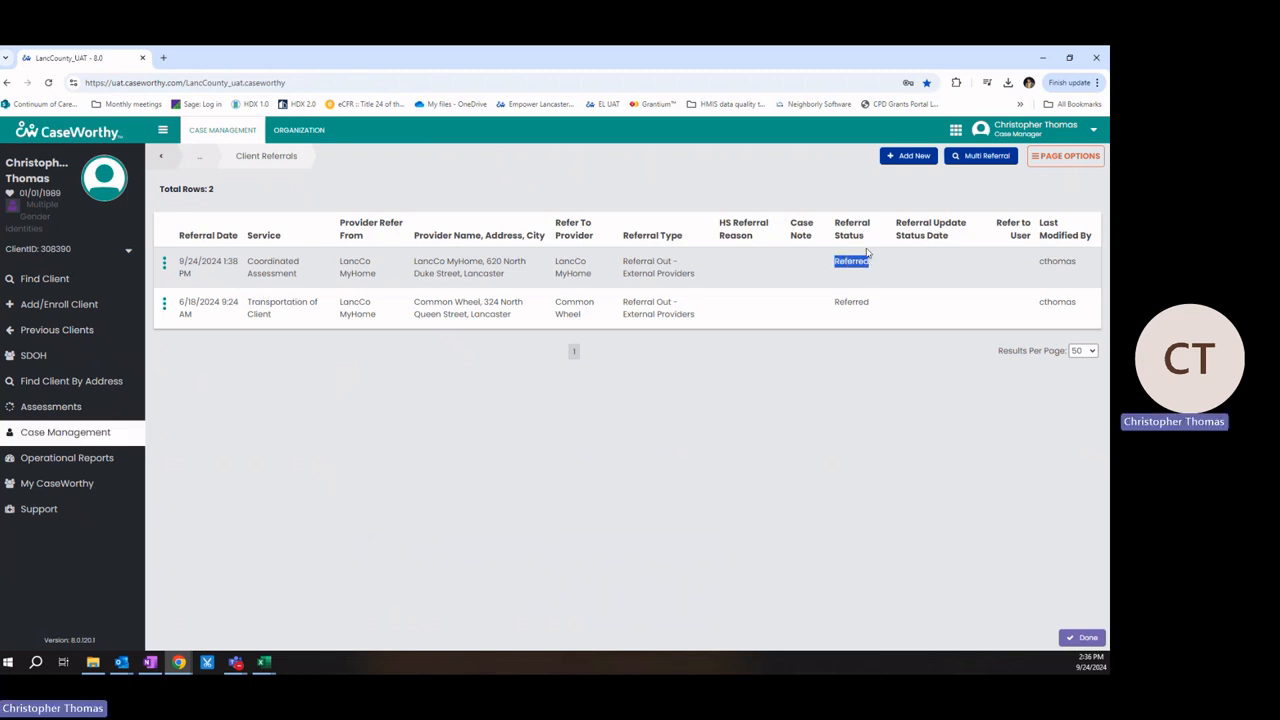
{"action": "left_click", "coordinate": [164, 264]}
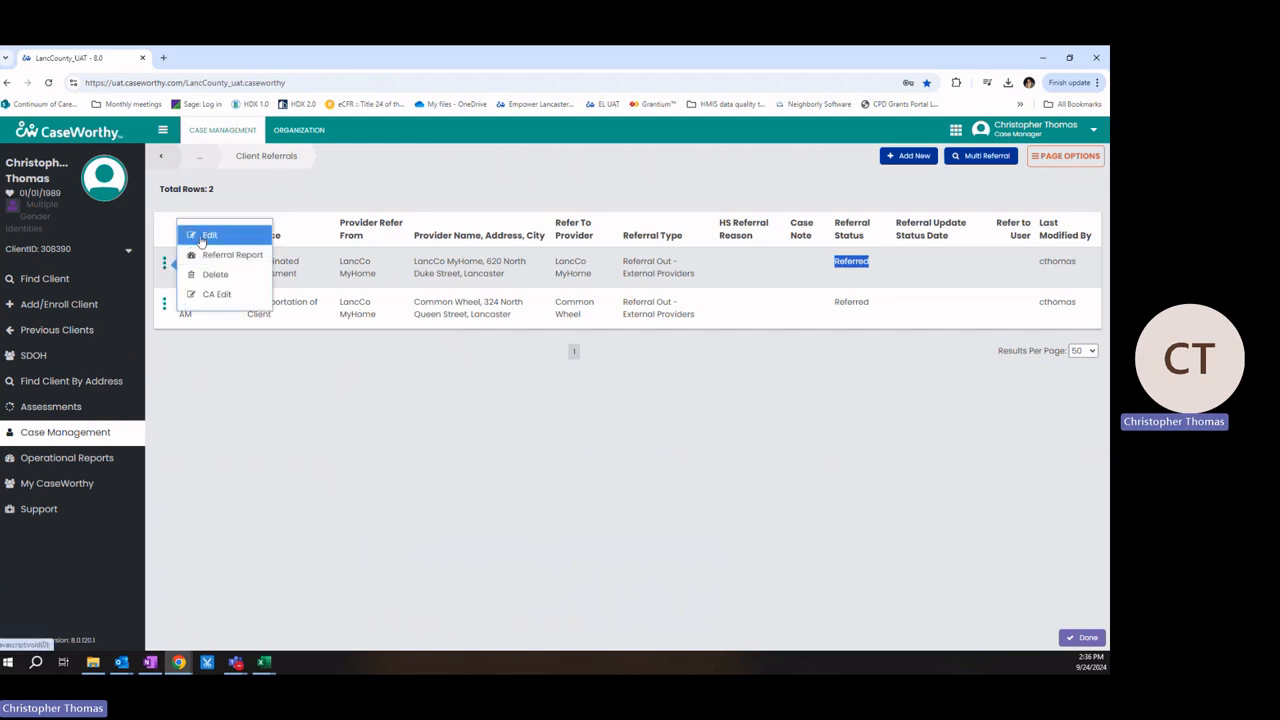
{"action": "left_click", "coordinate": [207, 236]}
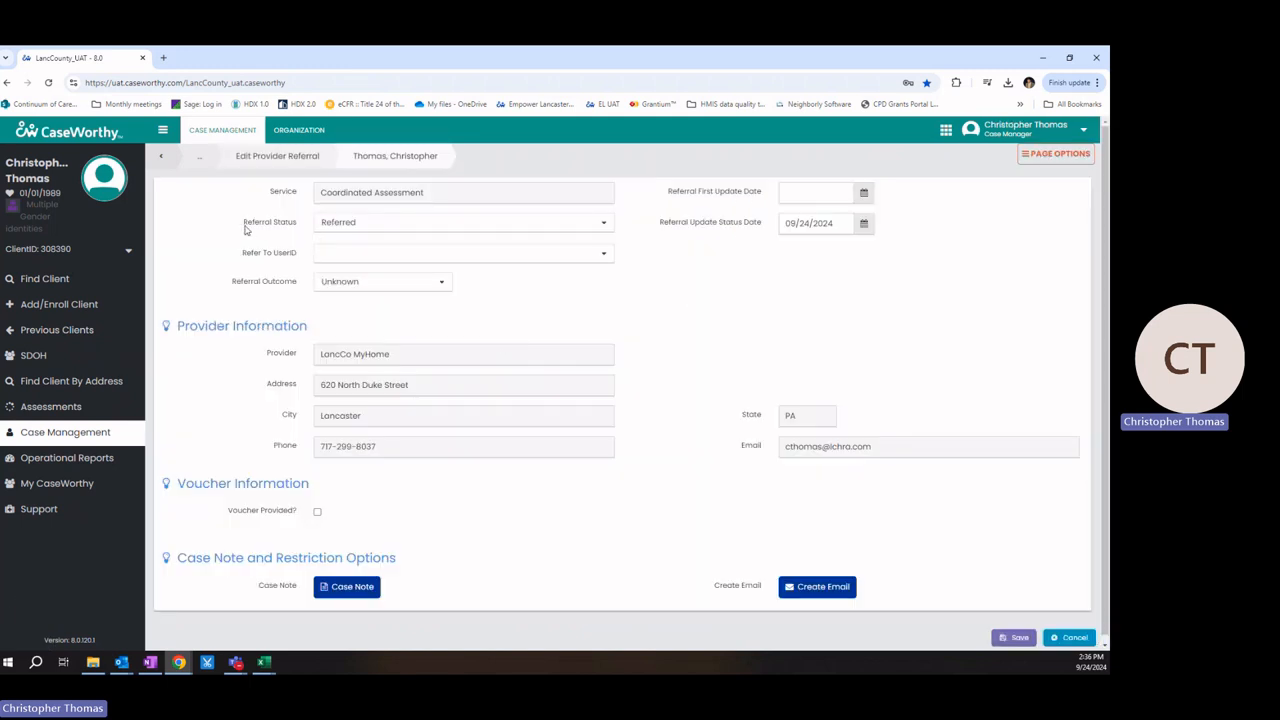
Step: Set the referral status to Client Refused and save the referral
{"action": "left_click", "coordinate": [362, 222]}
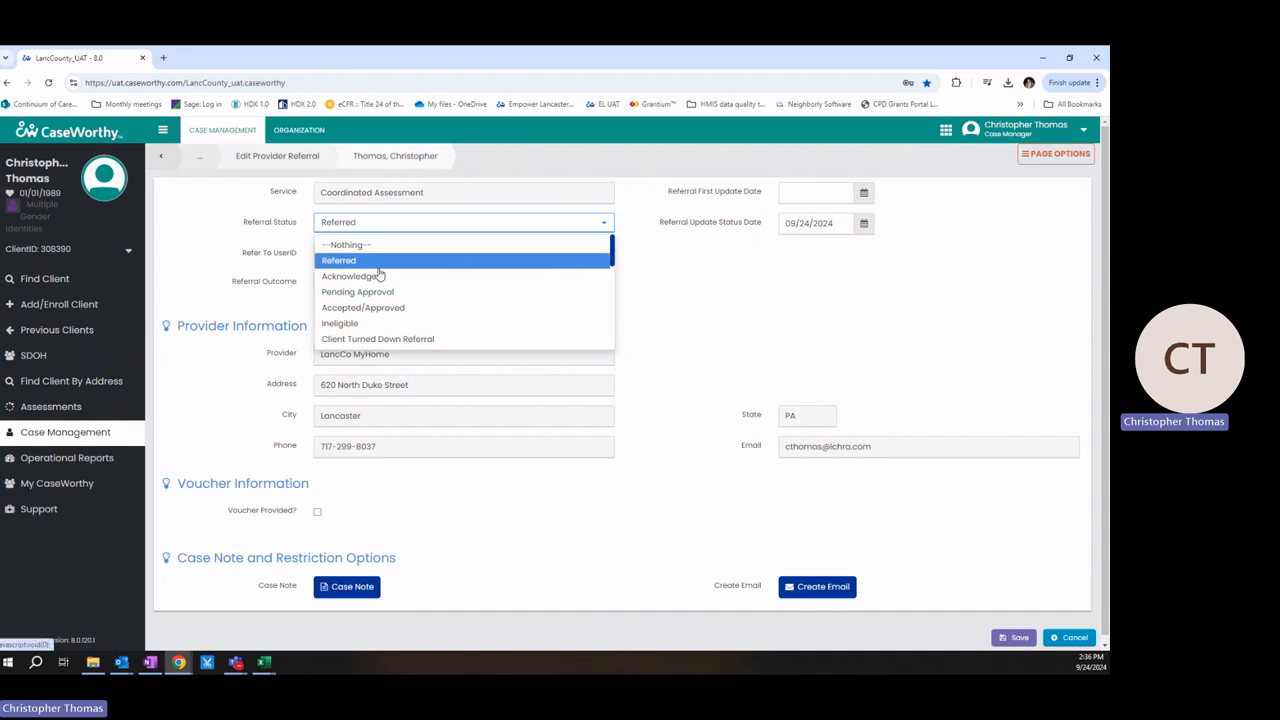
{"action": "left_click_drag", "start_coordinate": [613, 251], "coordinate": [617, 286]}
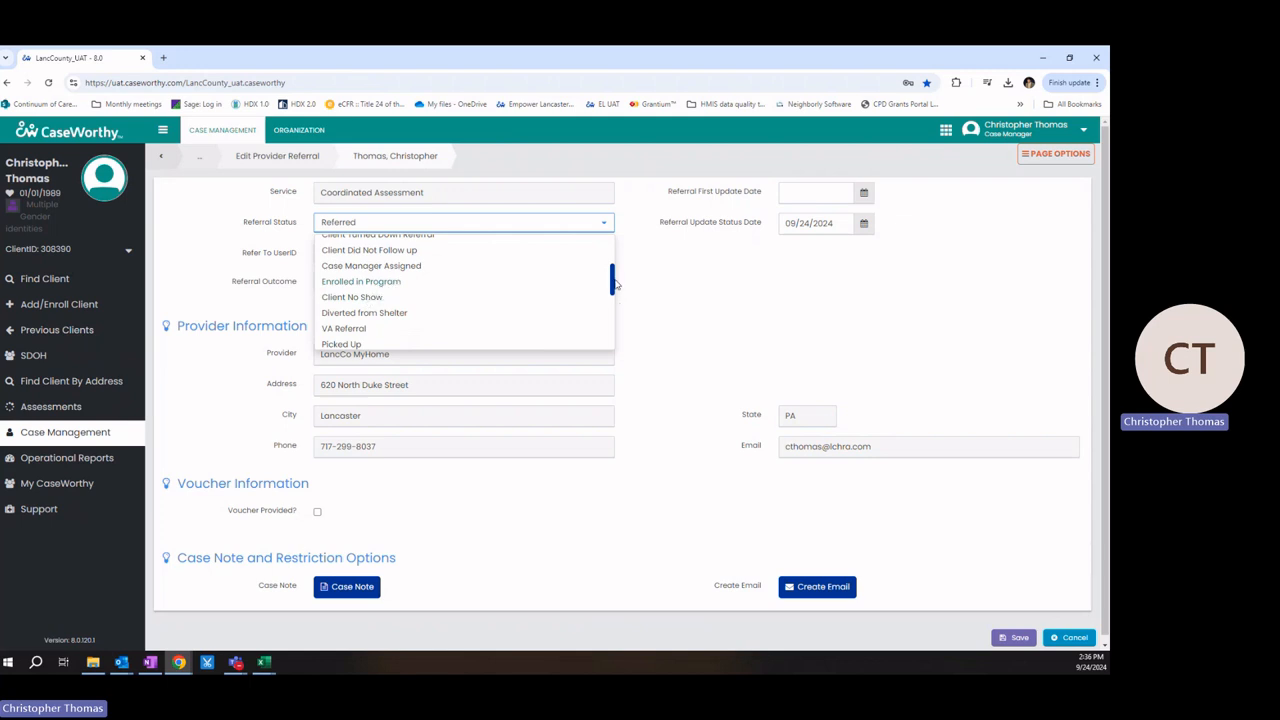
{"action": "left_click_drag", "start_coordinate": [611, 290], "coordinate": [617, 316]}
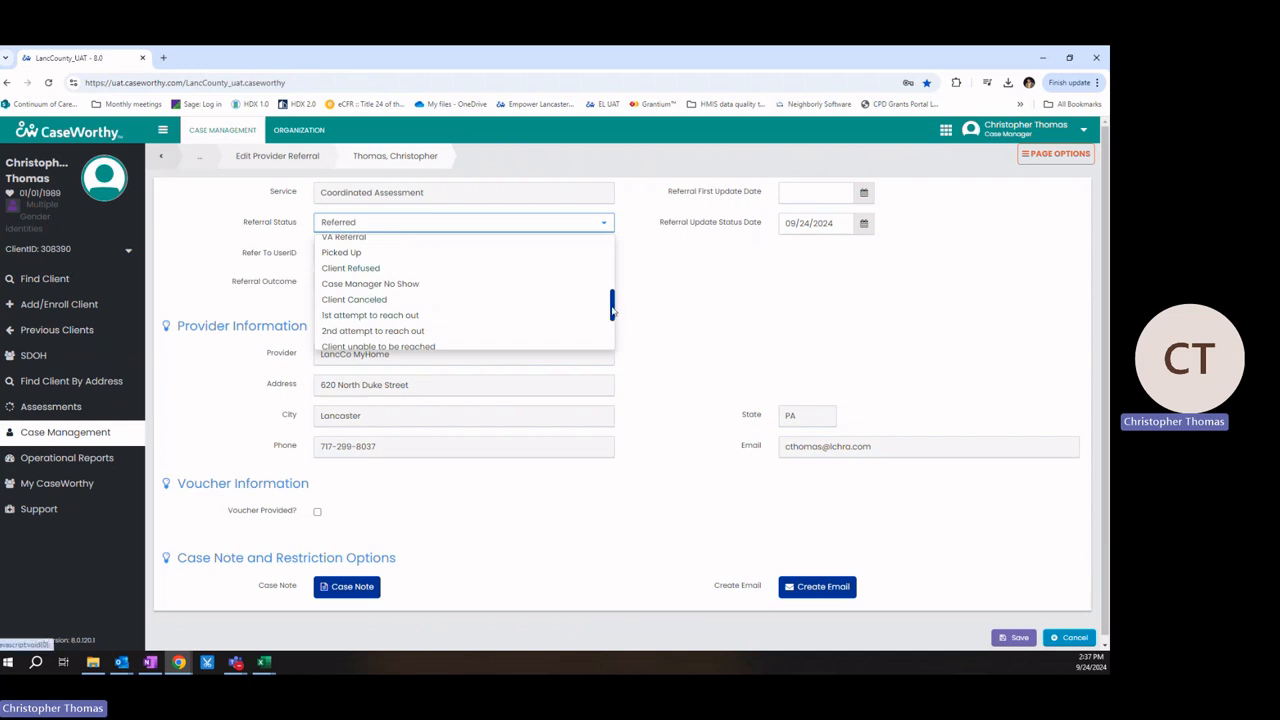
{"action": "left_click_drag", "start_coordinate": [612, 310], "coordinate": [569, 331]}
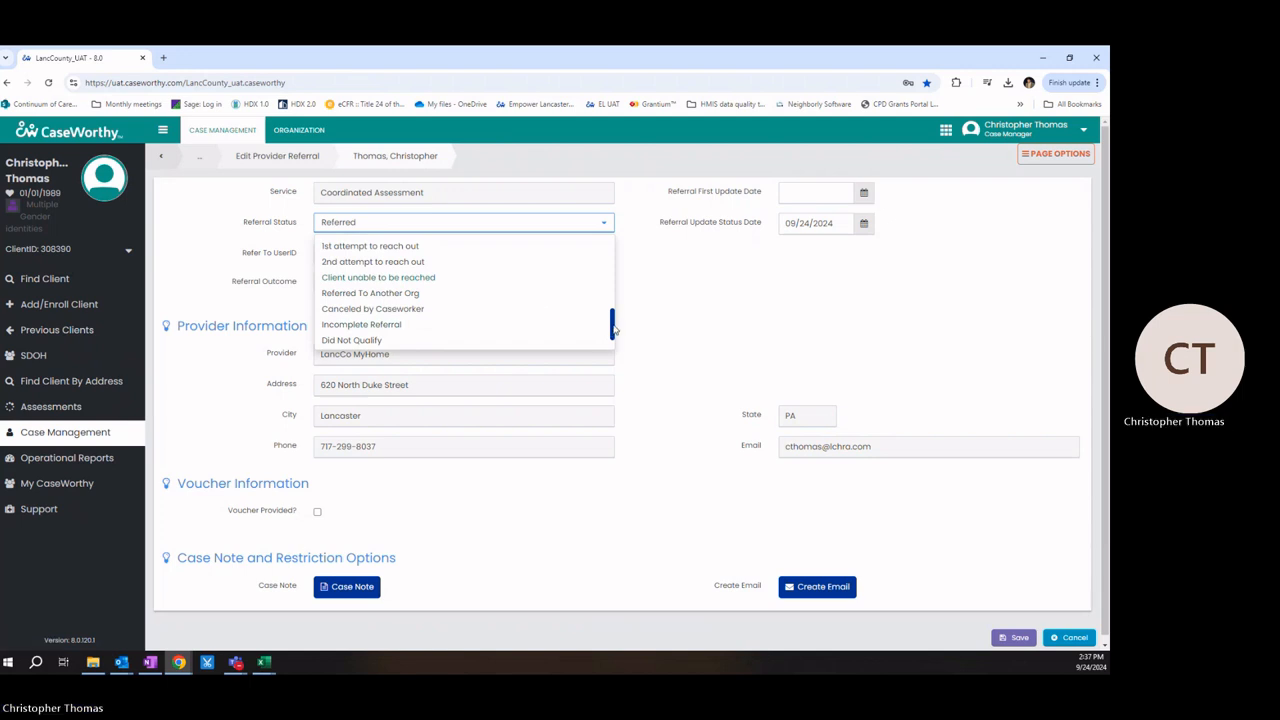
{"action": "left_click_drag", "start_coordinate": [614, 328], "coordinate": [614, 346]}
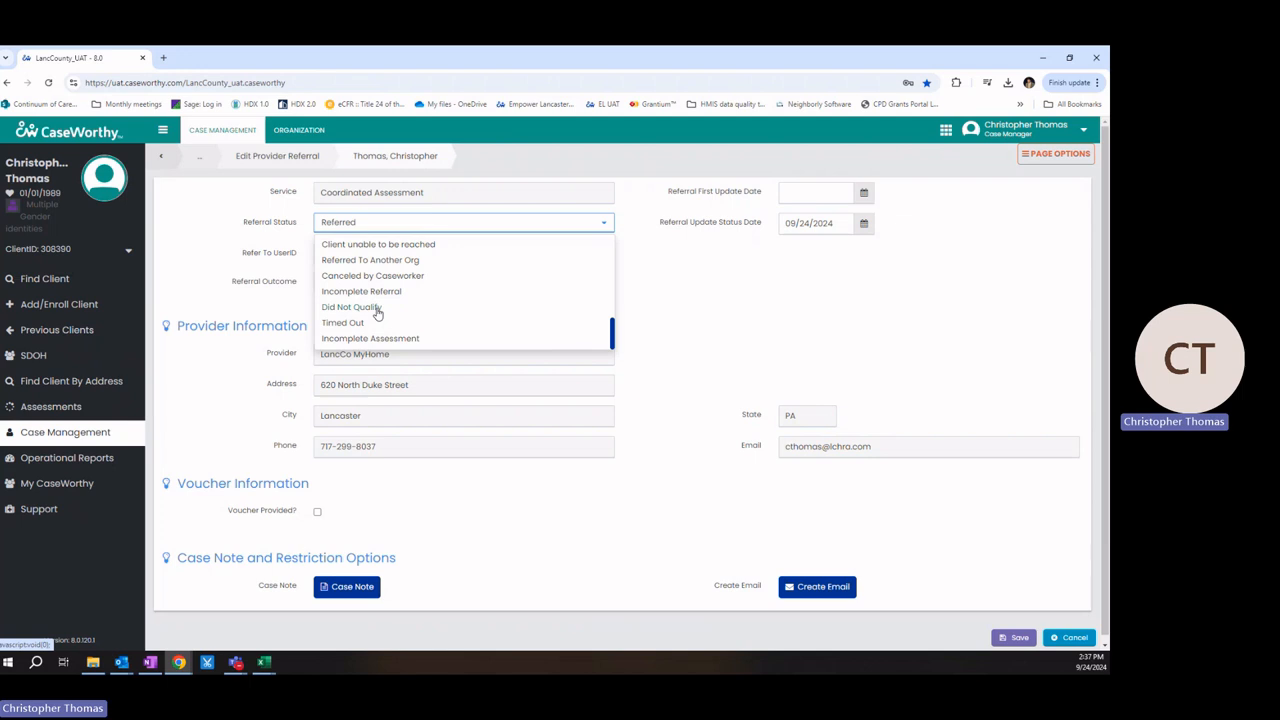
{"action": "left_click_drag", "start_coordinate": [614, 338], "coordinate": [622, 312]}
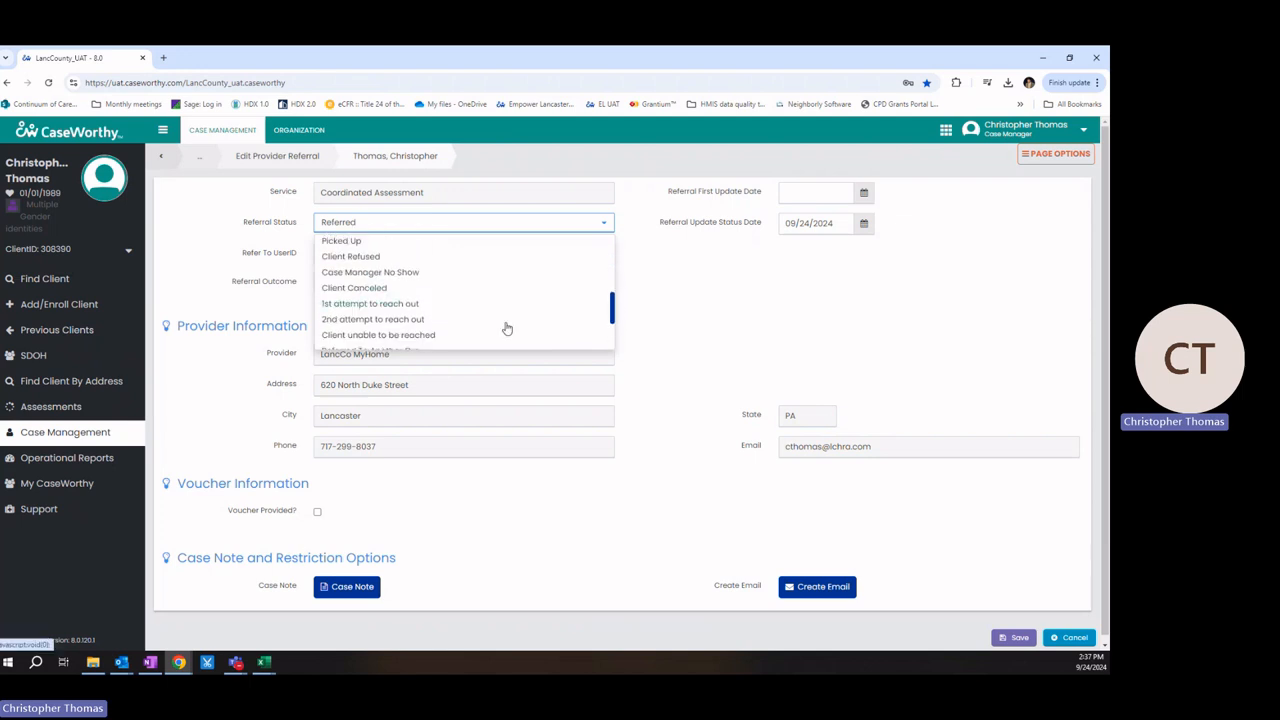
{"action": "scroll", "coordinate": [505, 326], "scroll_direction": "down", "scroll_amount": 3}
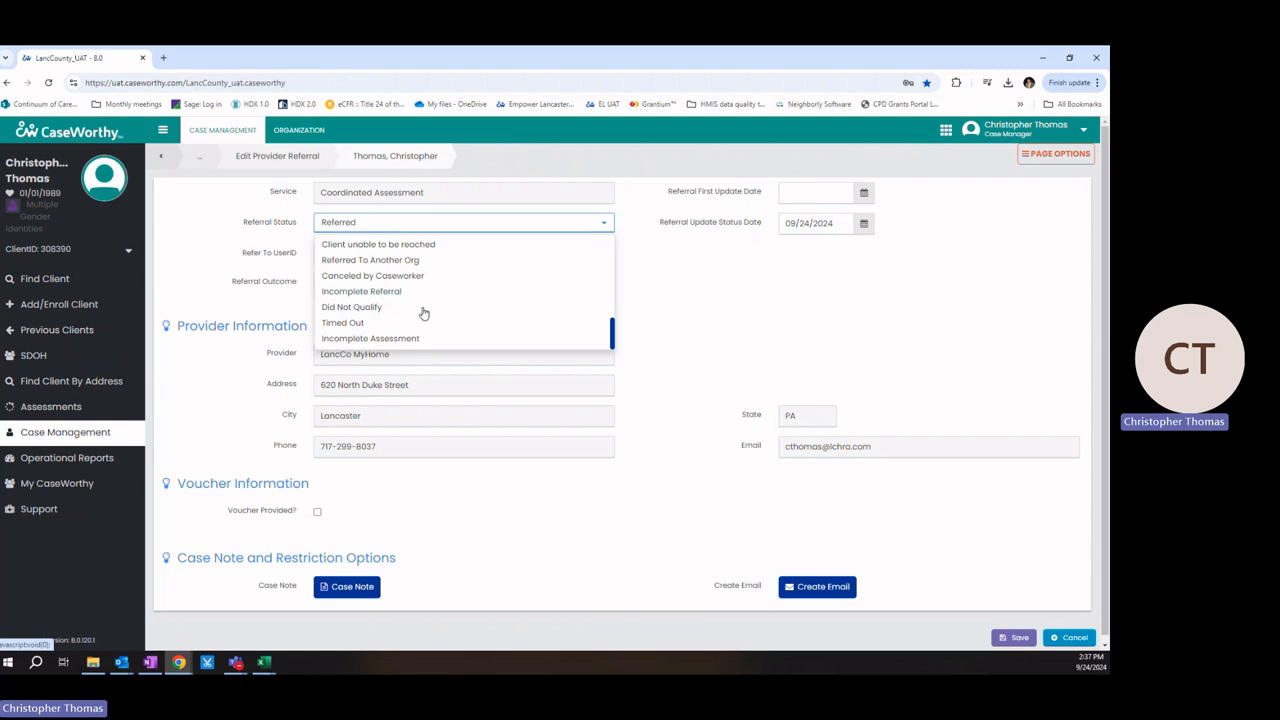
{"action": "scroll", "coordinate": [424, 313], "scroll_direction": "up", "scroll_amount": 3}
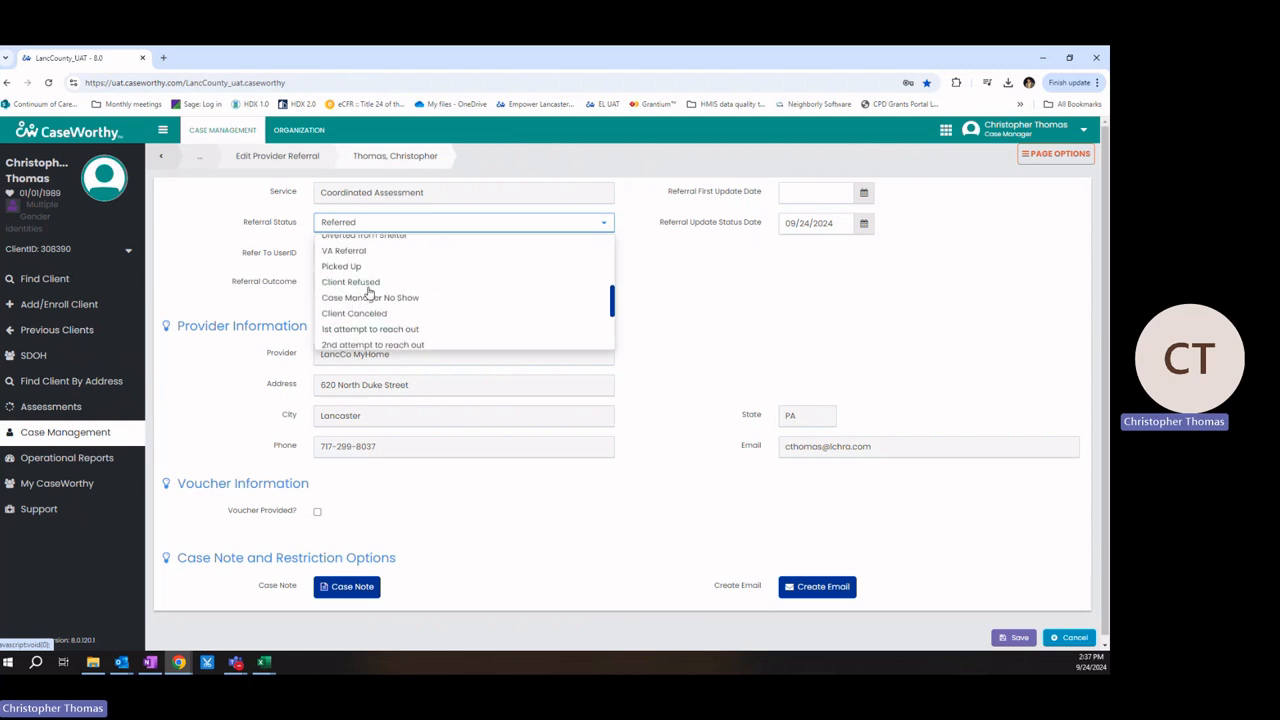
{"action": "left_click", "coordinate": [368, 283]}
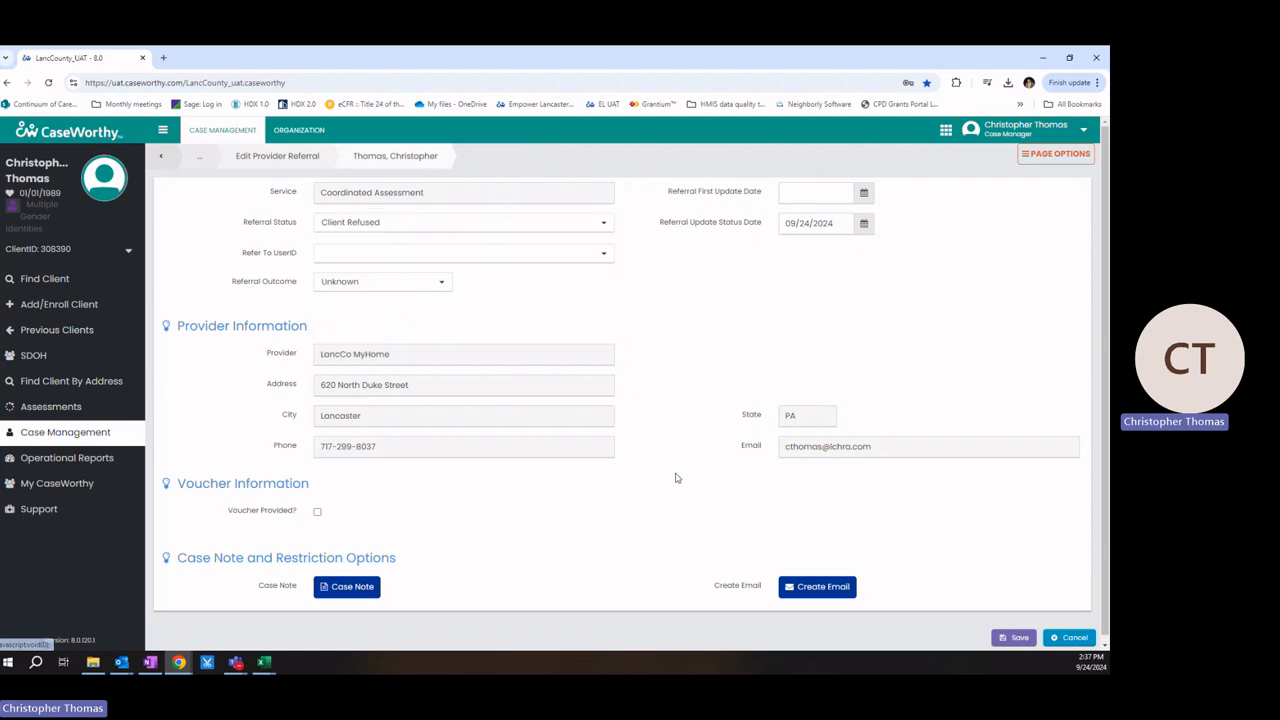
{"action": "left_click", "coordinate": [1017, 638]}
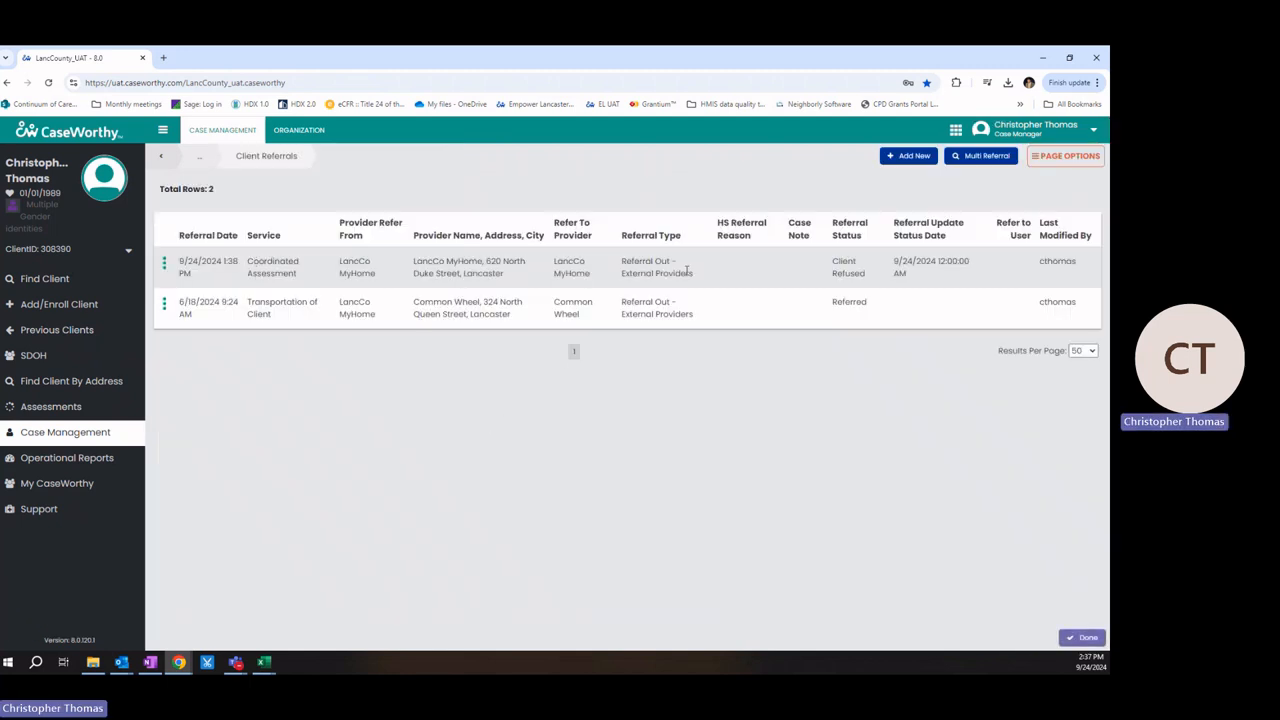
Step: Reopen the Coordinated Assessment referral, now Client Refused, in the Edit Provider Referral form
{"action": "left_click_drag", "start_coordinate": [831, 267], "coordinate": [867, 285]}
{"action": "left_click", "coordinate": [491, 469]}
{"action": "left_click", "coordinate": [166, 268]}
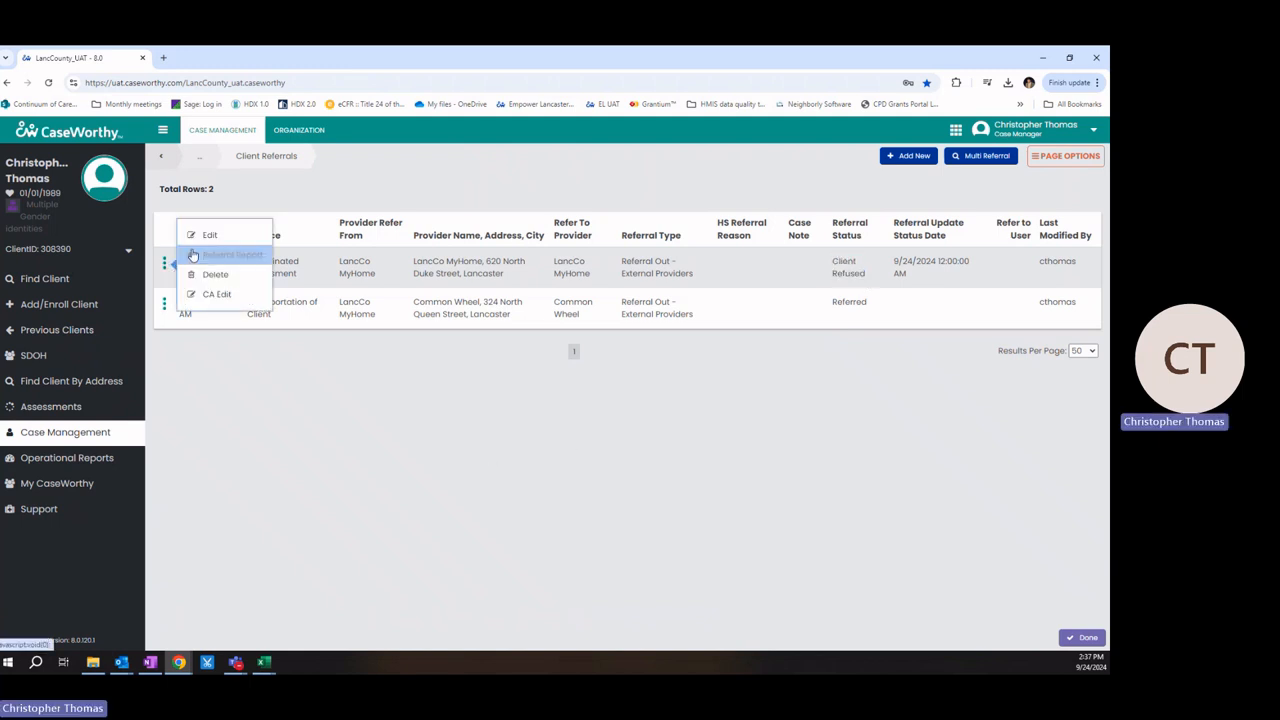
{"action": "left_click", "coordinate": [203, 233]}
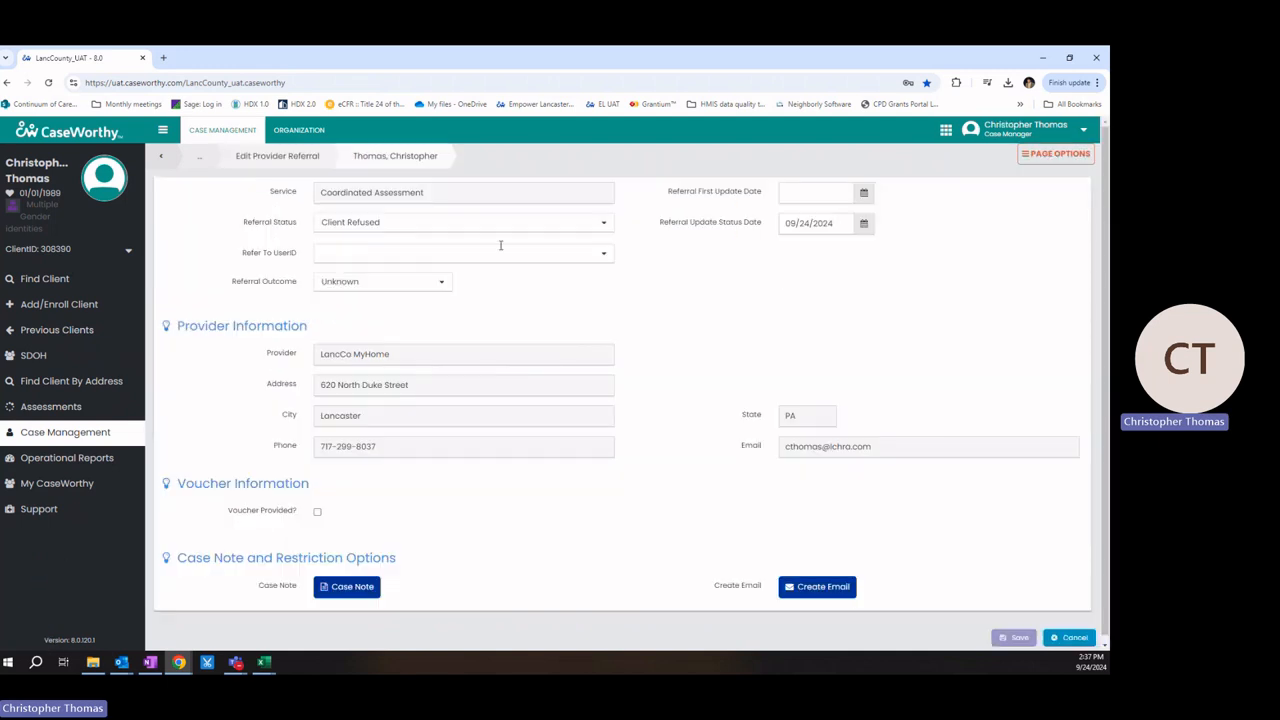
{"action": "left_click", "coordinate": [427, 285]}
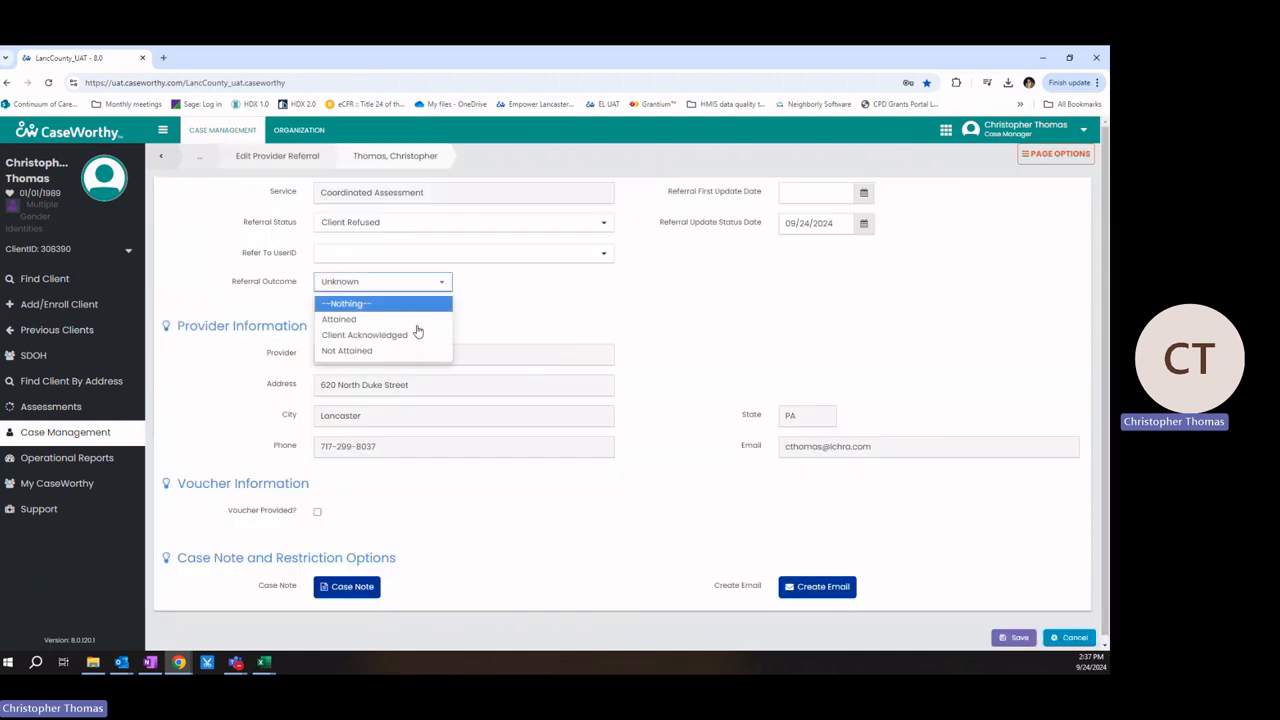
{"action": "left_click", "coordinate": [500, 307]}
Step: Change the referral status to '2nd attempt to reach out' and save
{"action": "left_click", "coordinate": [459, 226]}
{"action": "scroll", "coordinate": [420, 300], "scroll_direction": "up", "scroll_amount": 3}
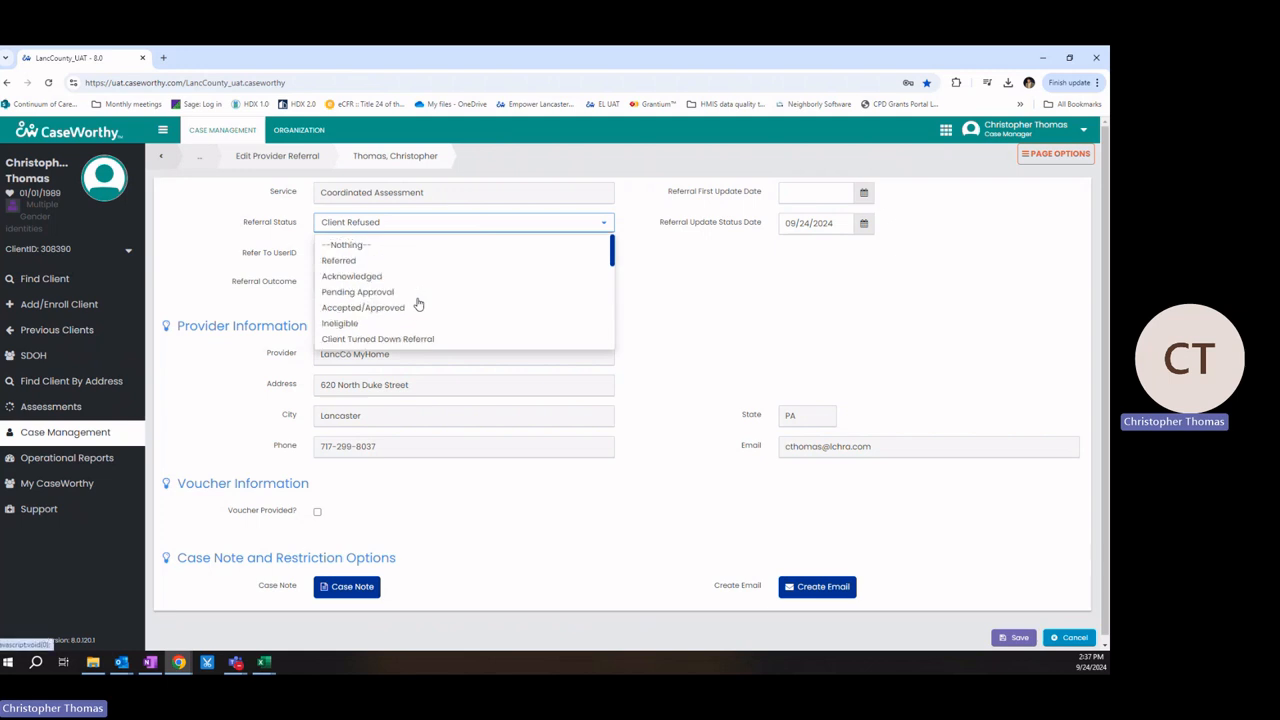
{"action": "scroll", "coordinate": [418, 304], "scroll_direction": "down", "scroll_amount": 2}
{"action": "scroll", "coordinate": [418, 304], "scroll_direction": "down", "scroll_amount": 4}
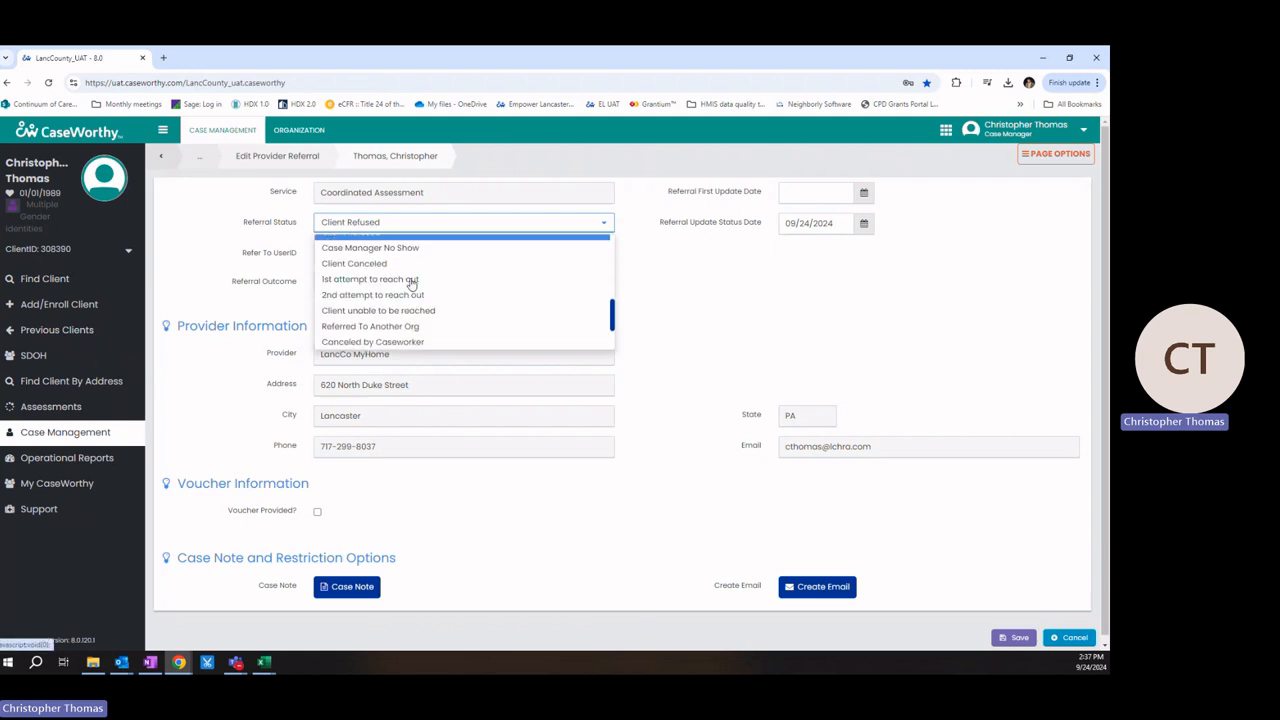
{"action": "left_click", "coordinate": [410, 280]}
{"action": "left_click", "coordinate": [432, 222]}
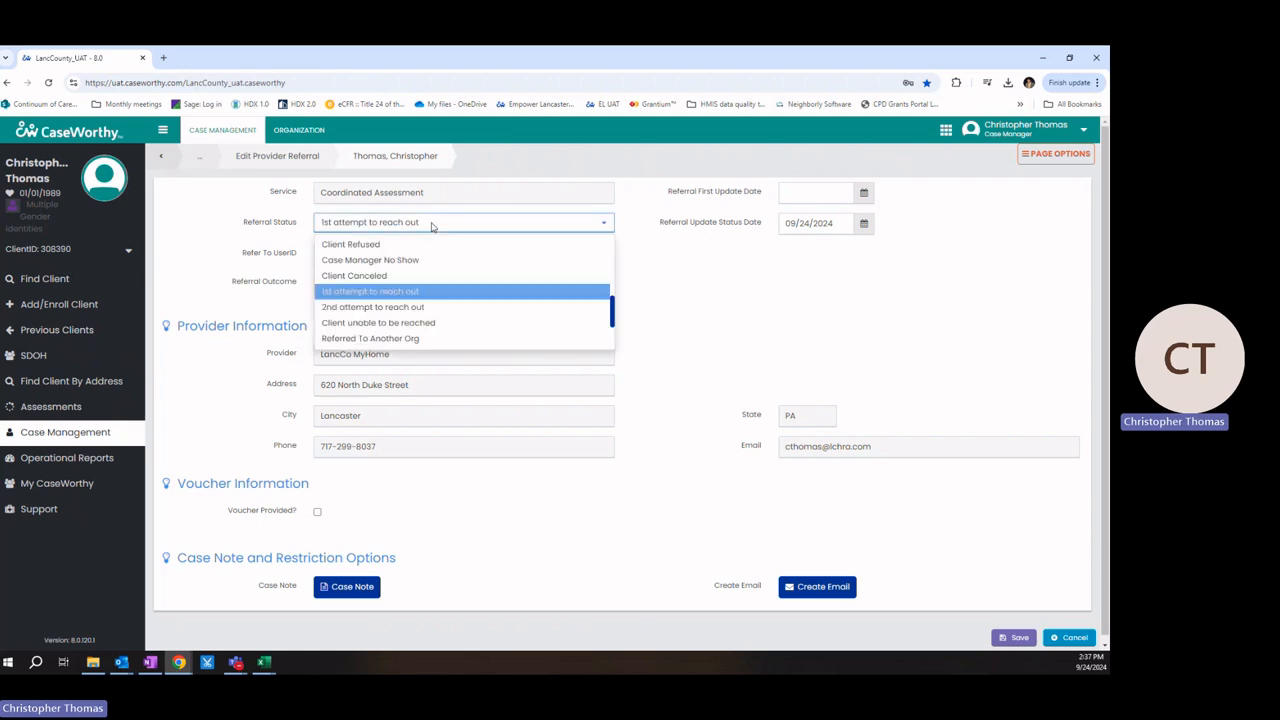
{"action": "left_click", "coordinate": [409, 308]}
{"action": "left_click", "coordinate": [1012, 638]}
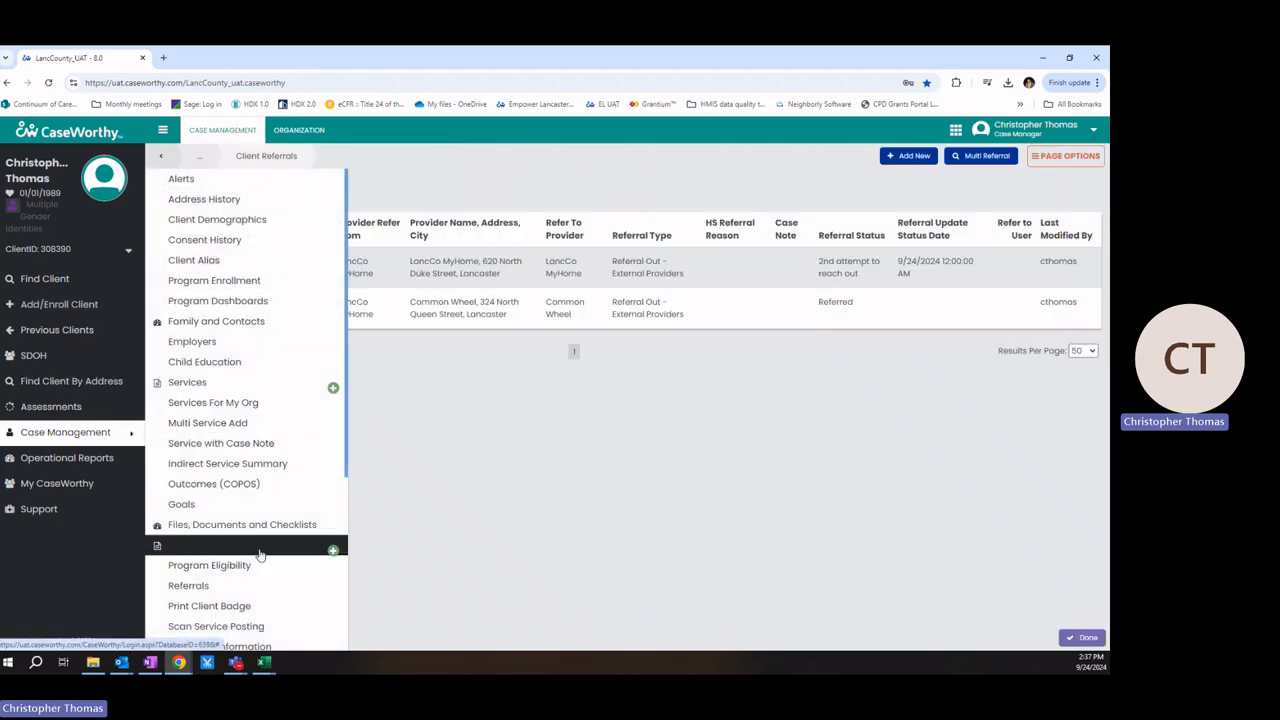
{"action": "left_click", "coordinate": [165, 262]}
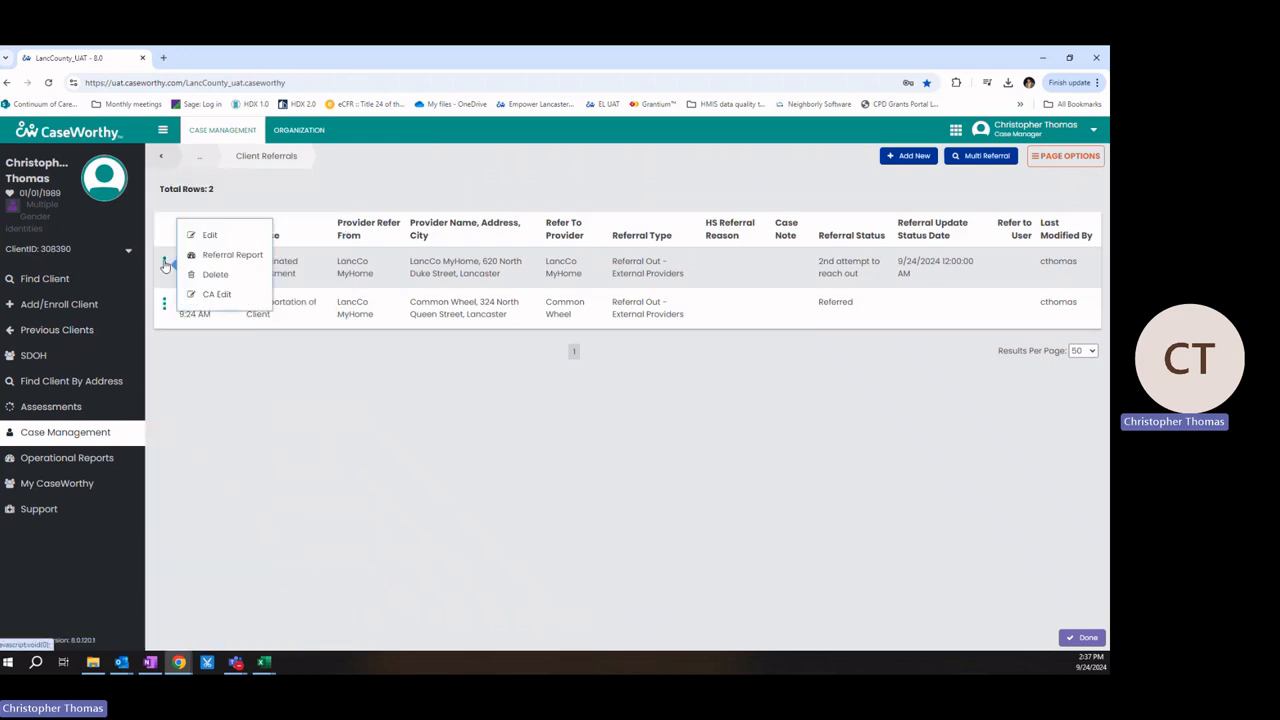
{"action": "left_click", "coordinate": [378, 511]}
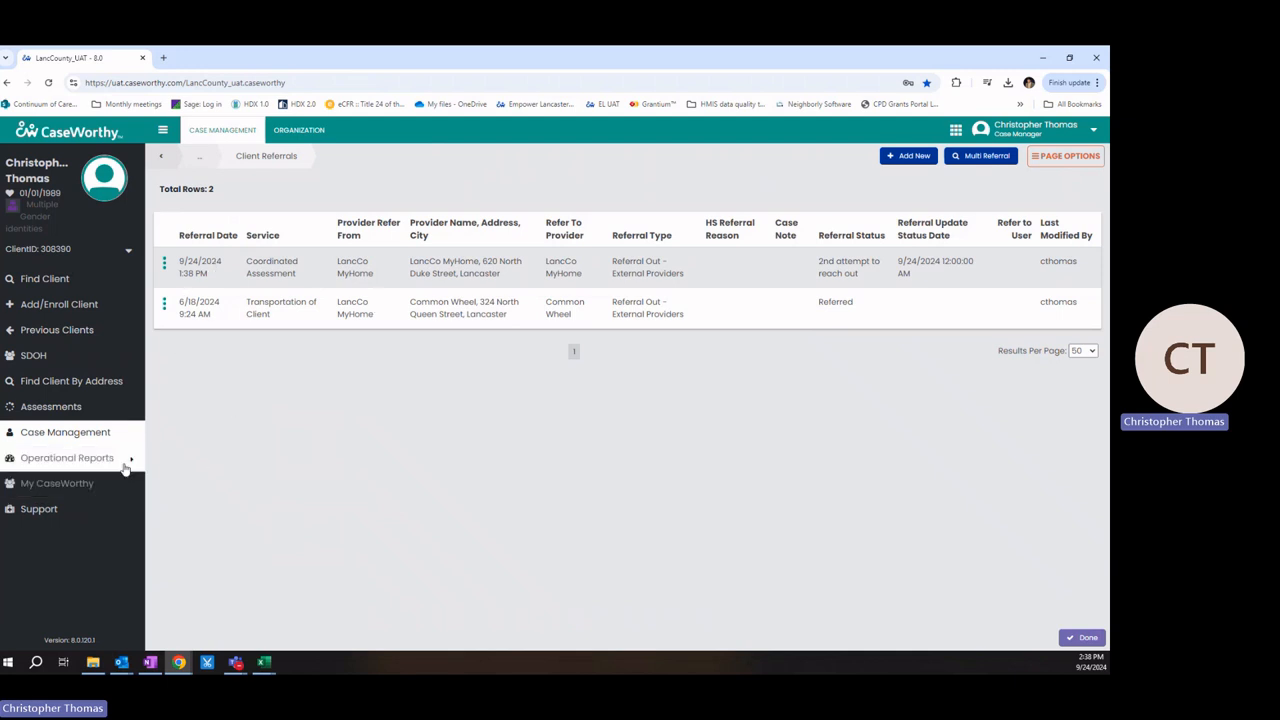
Step: Open the Referral Pivot Report for 09/10/2024–09/24/2024 and accept its field layout
{"action": "mouse_move", "coordinate": [122, 460]}
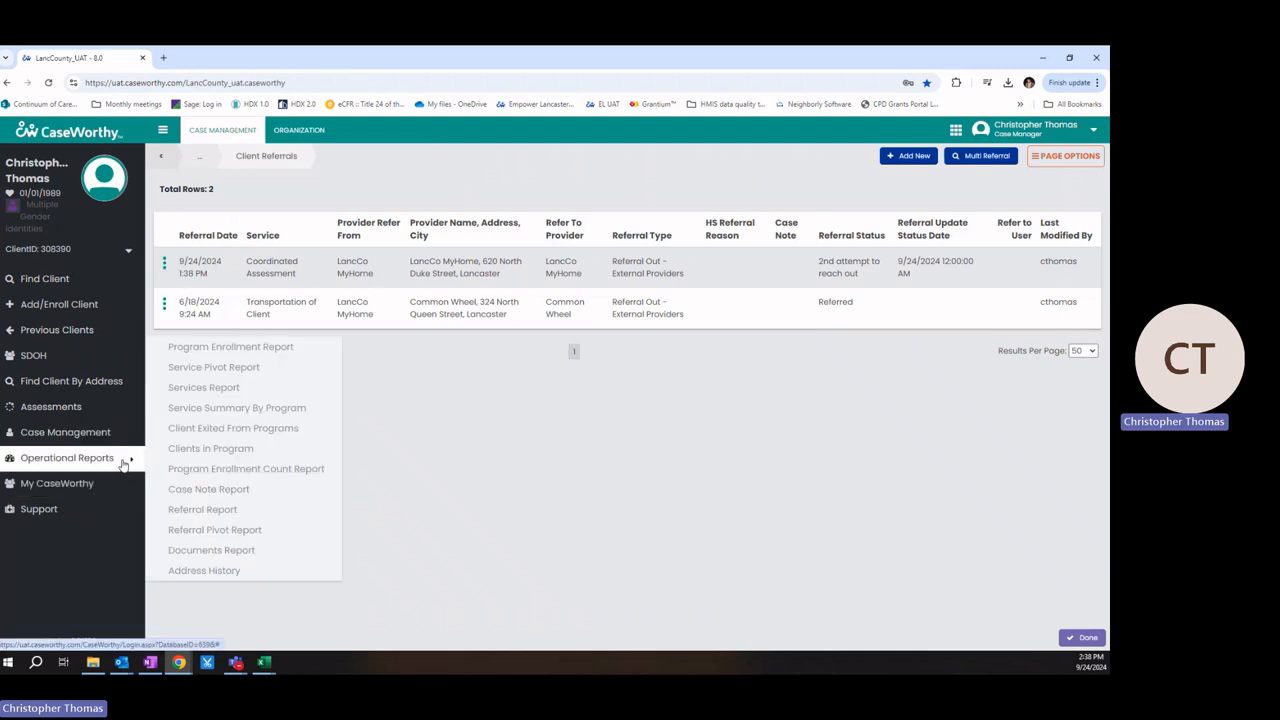
{"action": "left_click", "coordinate": [238, 530]}
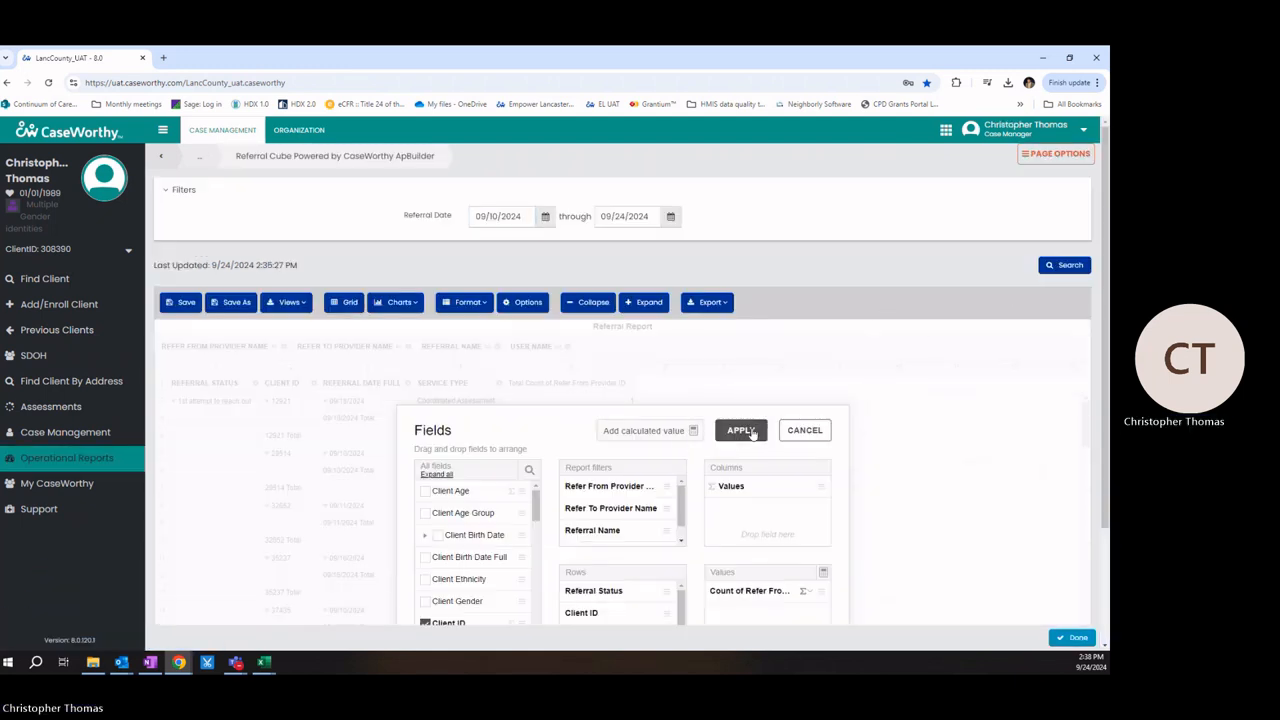
{"action": "left_click", "coordinate": [741, 430]}
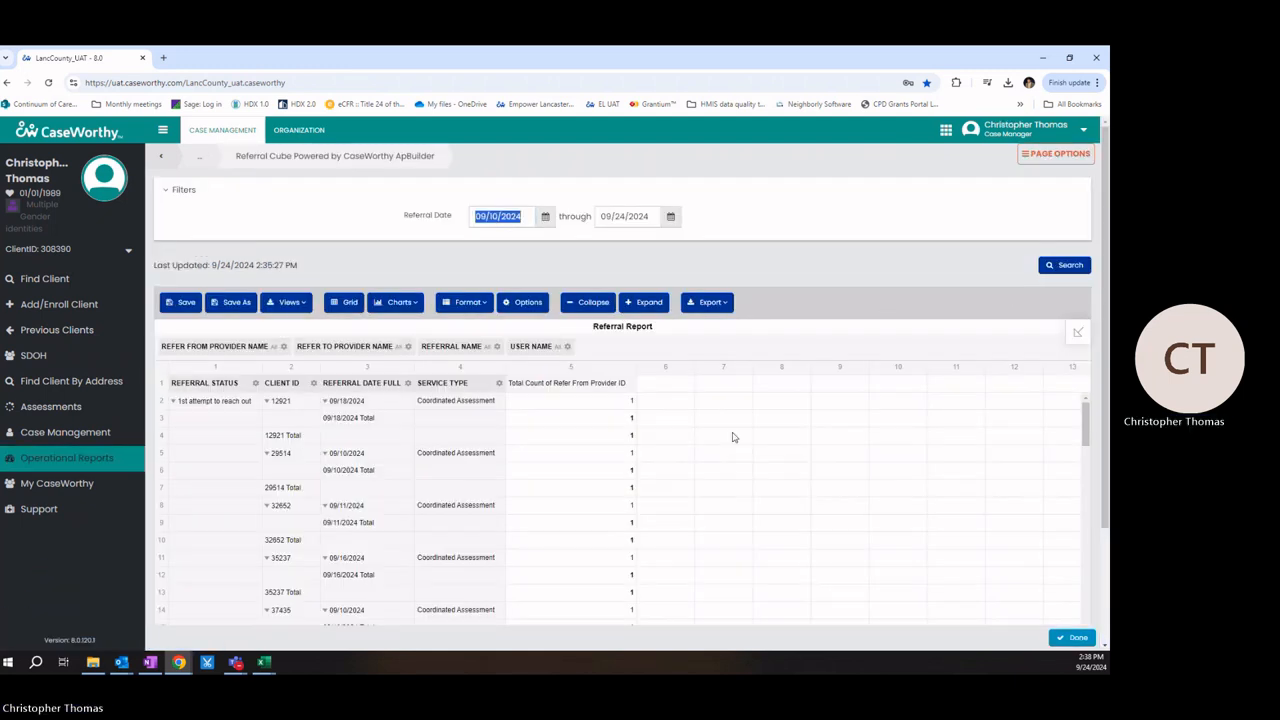
Step: Filter Refer To Provider Name to only LancCo MyHome and rerun the report
{"action": "left_click", "coordinate": [355, 347]}
{"action": "left_click", "coordinate": [506, 511]}
{"action": "scroll", "coordinate": [541, 580], "scroll_direction": "down", "scroll_amount": 2}
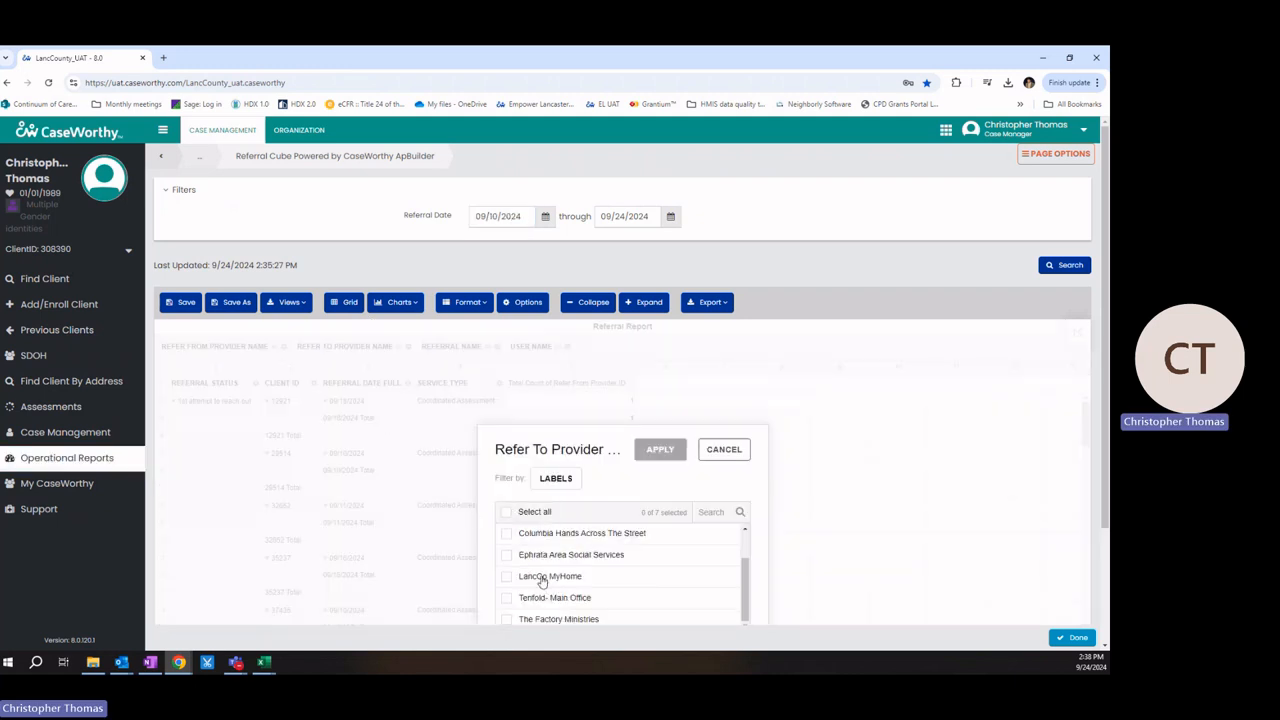
{"action": "left_click", "coordinate": [541, 580]}
{"action": "left_click", "coordinate": [654, 452]}
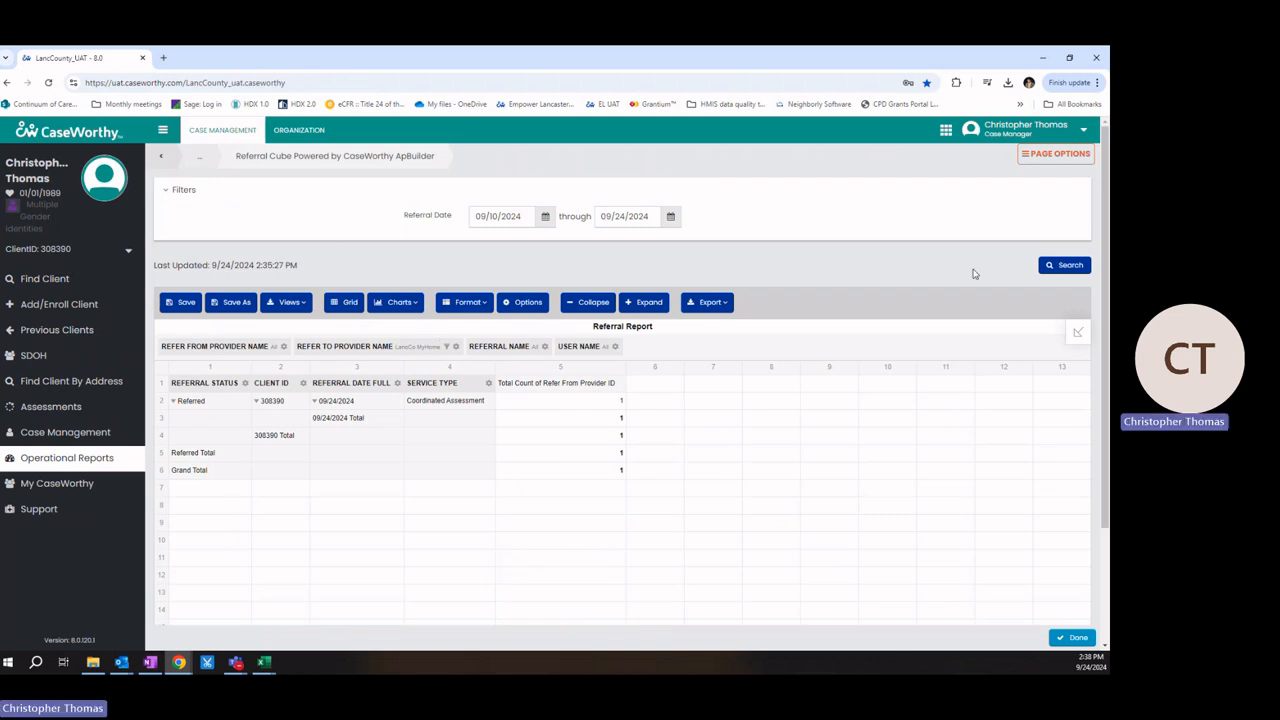
{"action": "left_click", "coordinate": [1059, 270]}
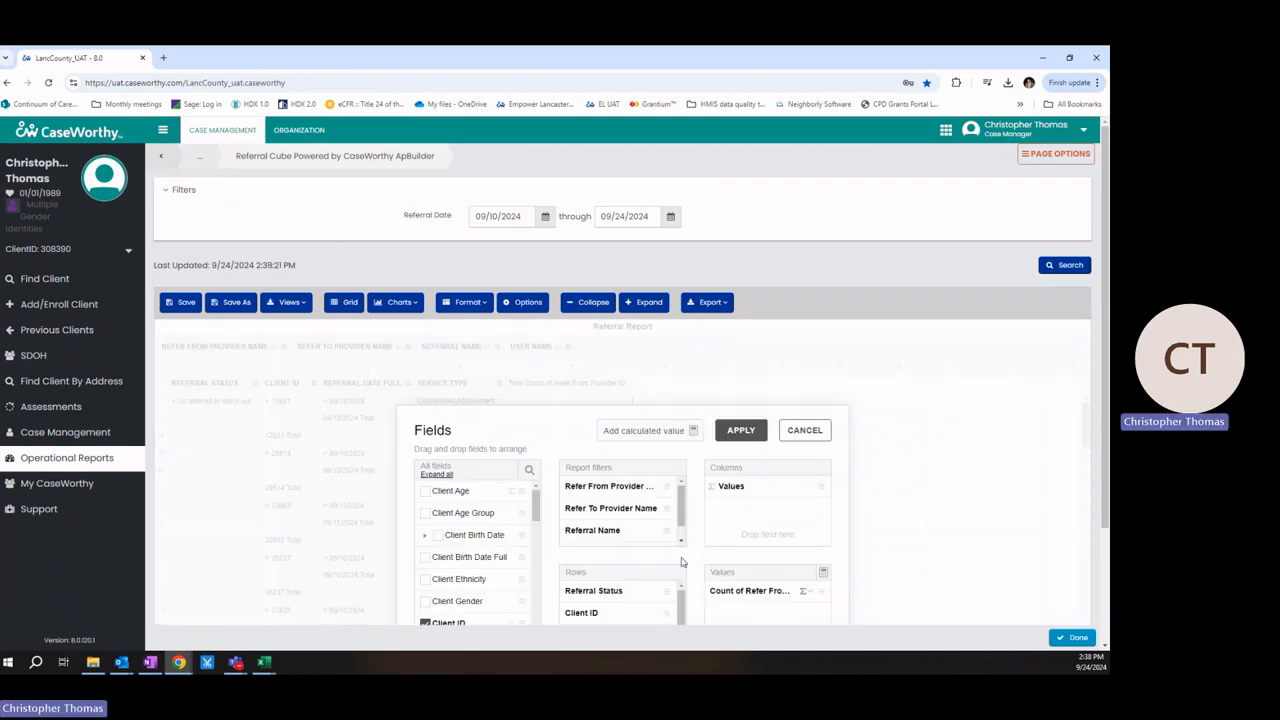
Step: Accept the refreshed field layout and refilter Refer To Provider Name to only LancCo MyHome
{"action": "left_click", "coordinate": [741, 430]}
{"action": "left_click", "coordinate": [392, 352]}
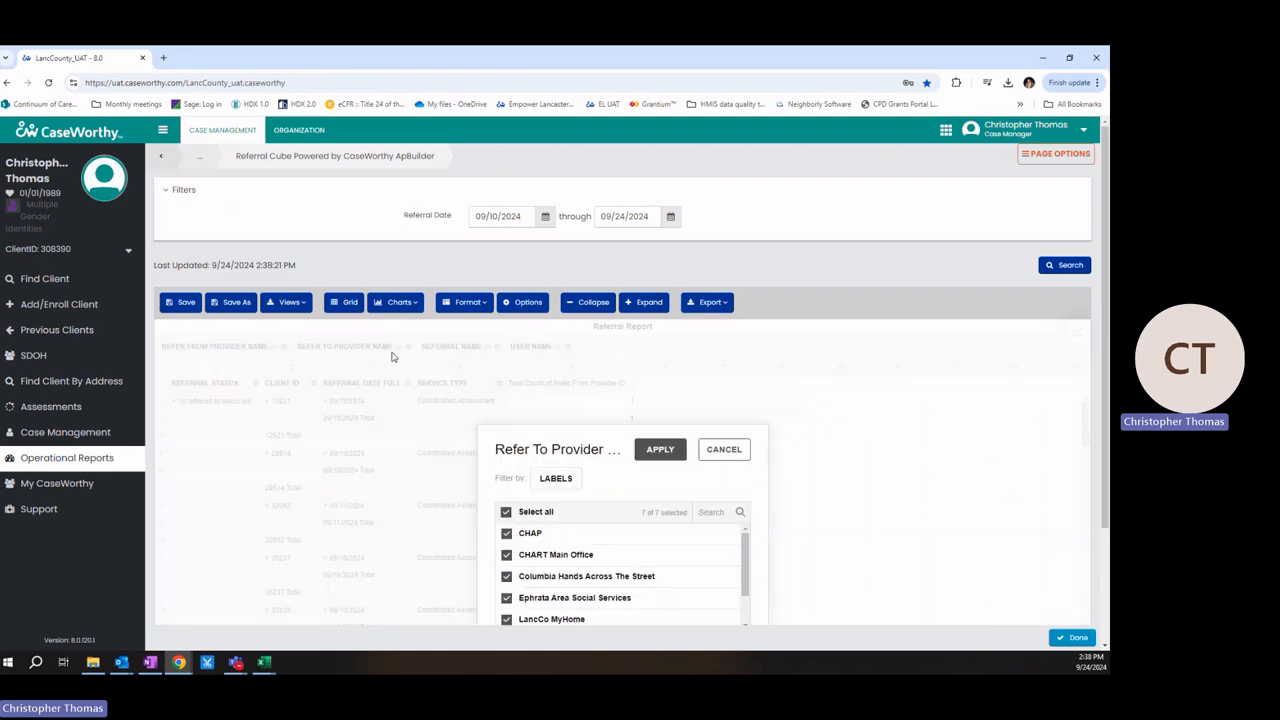
{"action": "left_click", "coordinate": [545, 512]}
{"action": "scroll", "coordinate": [557, 540], "scroll_direction": "down", "scroll_amount": 2}
{"action": "left_click", "coordinate": [545, 578]}
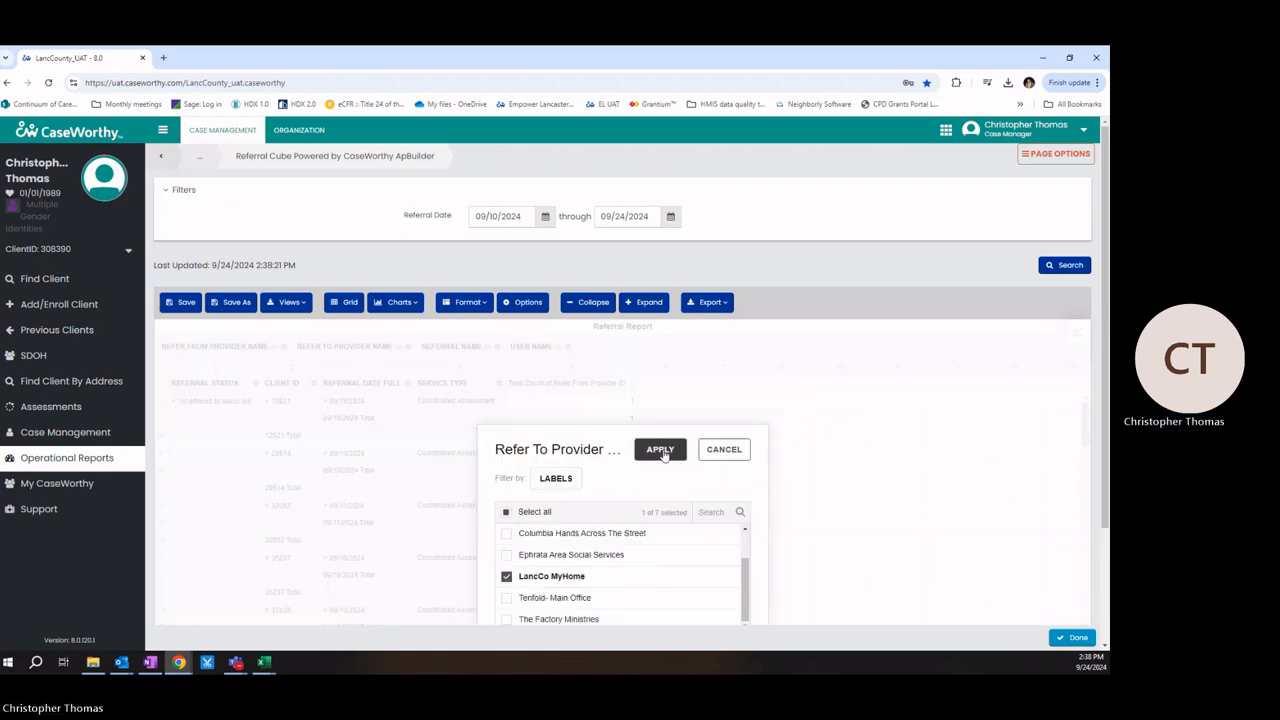
{"action": "left_click", "coordinate": [660, 450]}
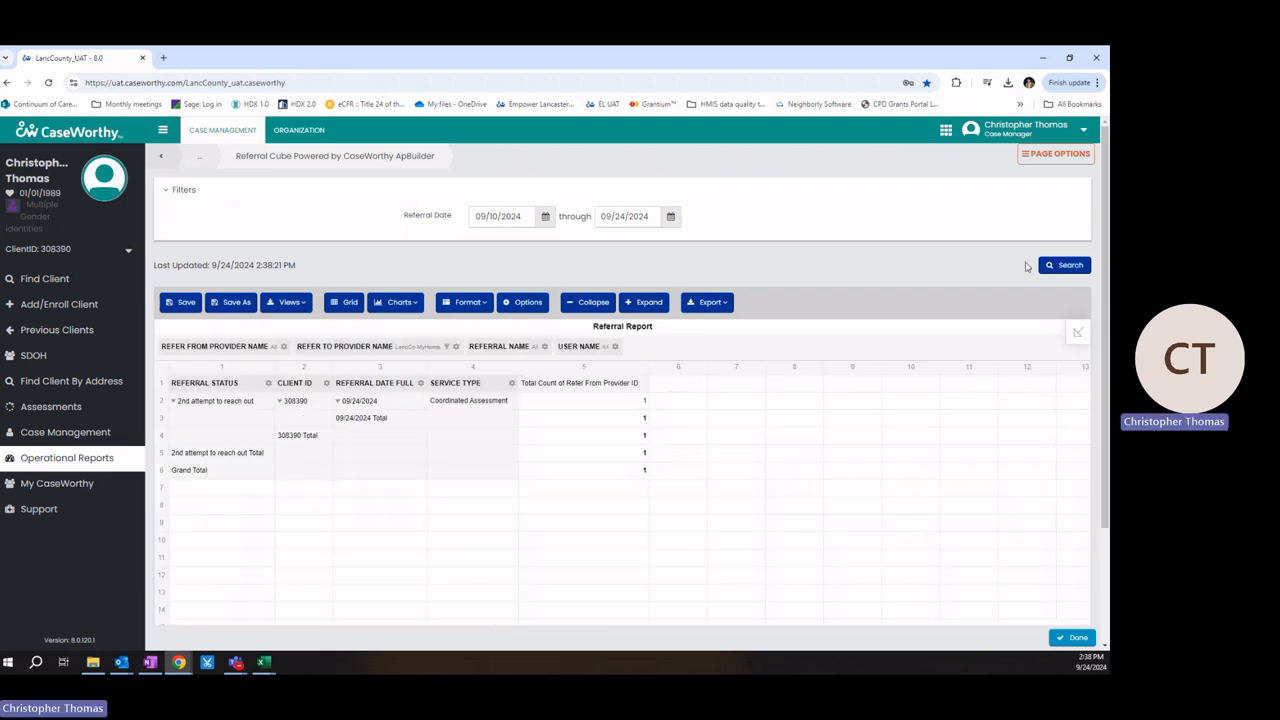